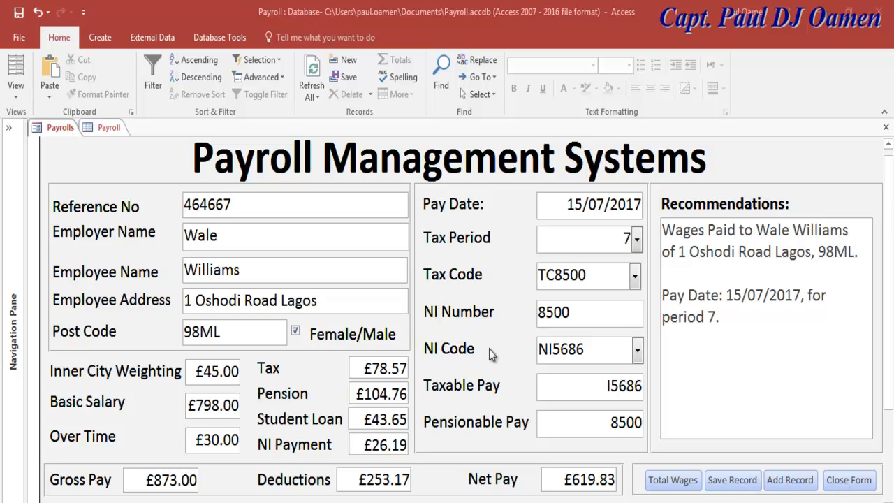
Review the last record in the Payroll table datasheet, then return to the Payrolls form.
key("ctrl+F6")
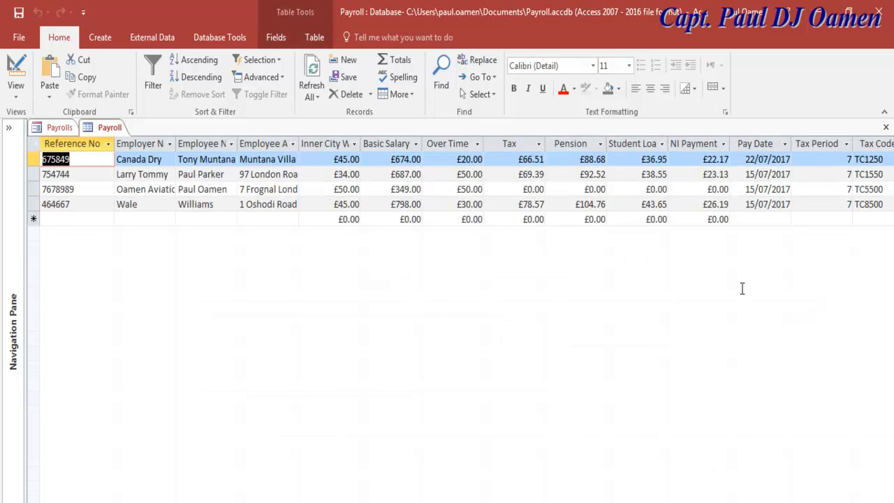
scroll(349, 199, "right", 1)
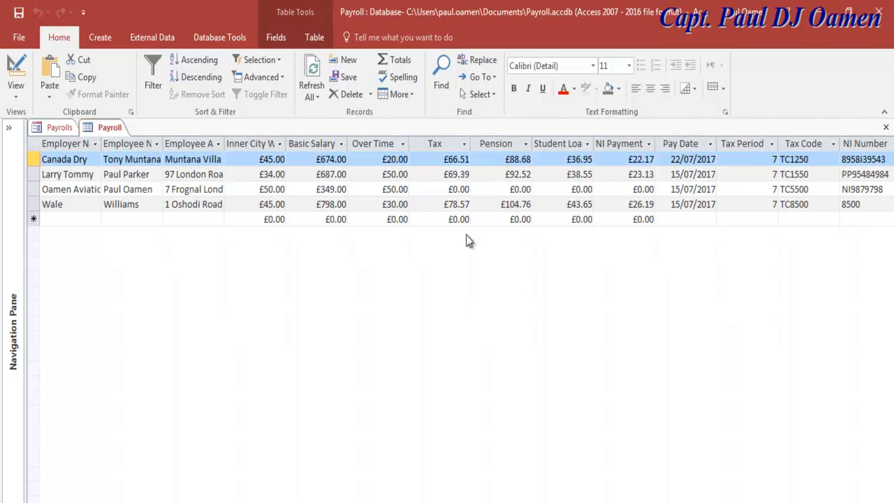
left_click(109, 129)
scroll(682, 487, "right", 10)
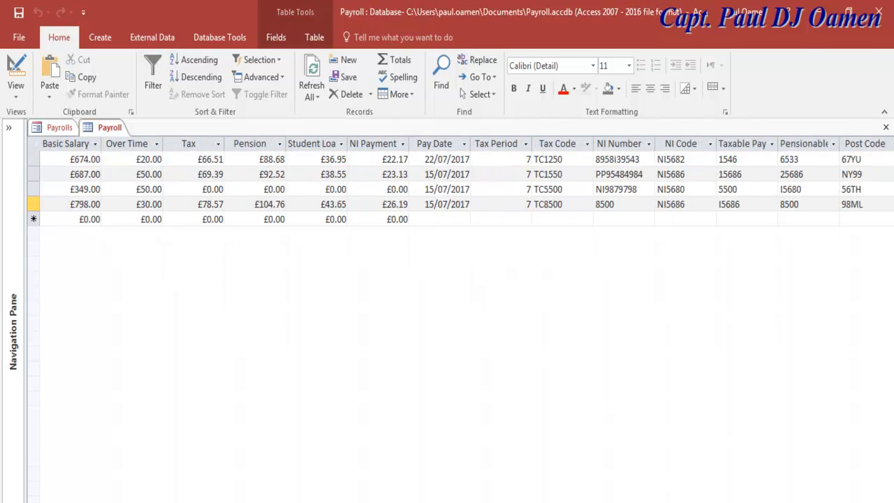
scroll(612, 370, "right", 2)
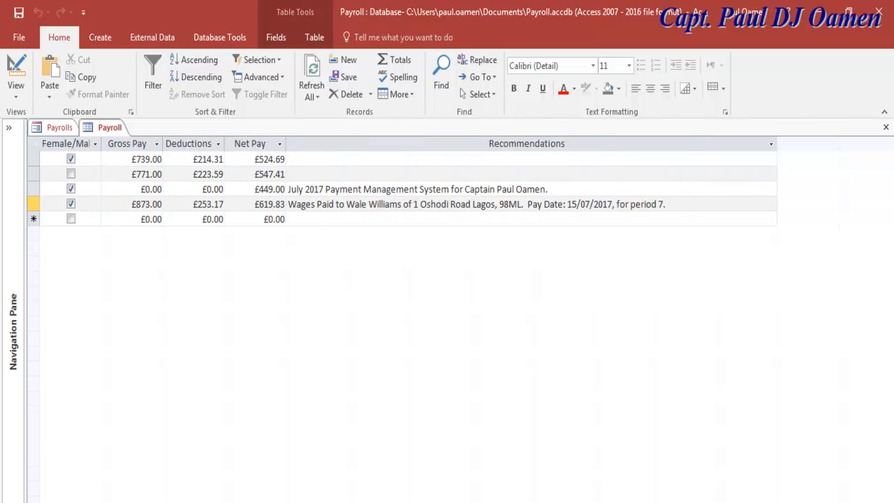
scroll(611, 370, "left", 12)
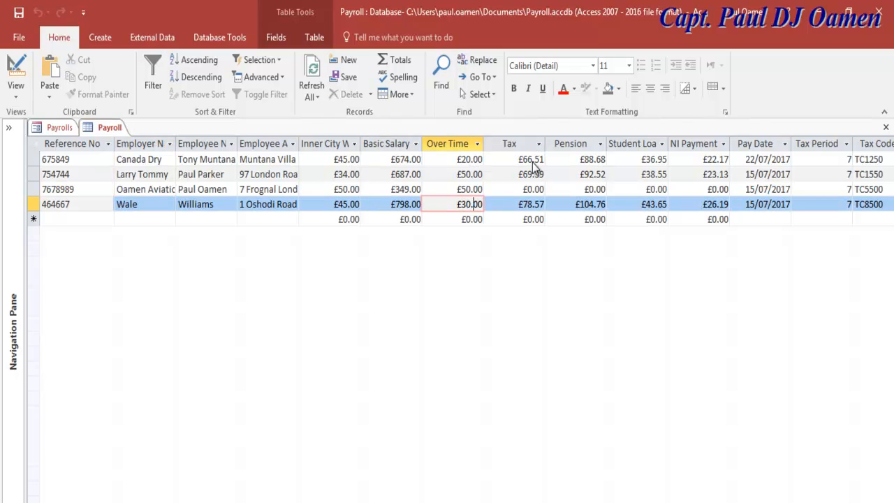
left_click(59, 127)
Change Basic Salary to 890, Inner City Weighting to 56 and Over Time to 20.
left_click_drag(221, 405, 197, 404)
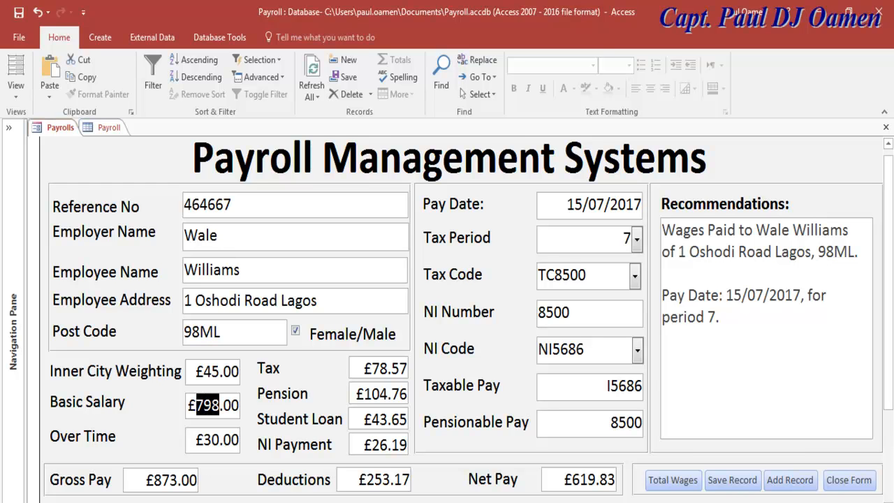
type("890")
left_click_drag(219, 371, 204, 371)
type("5")
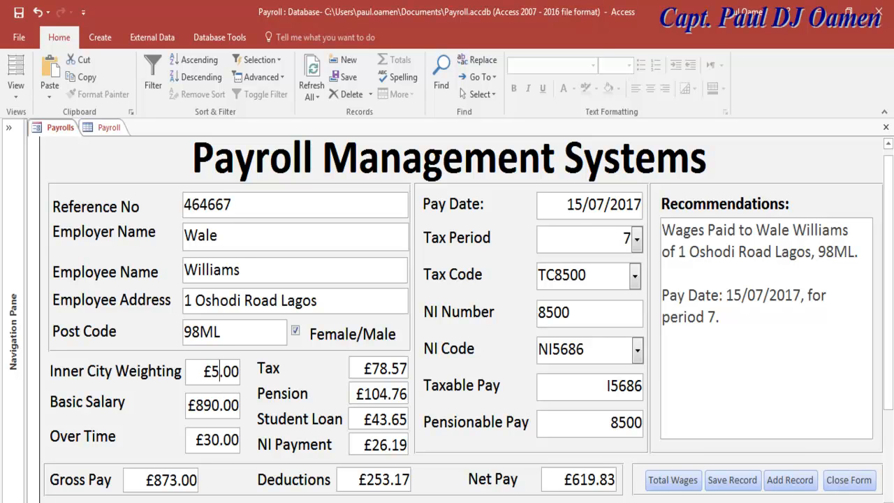
type("6")
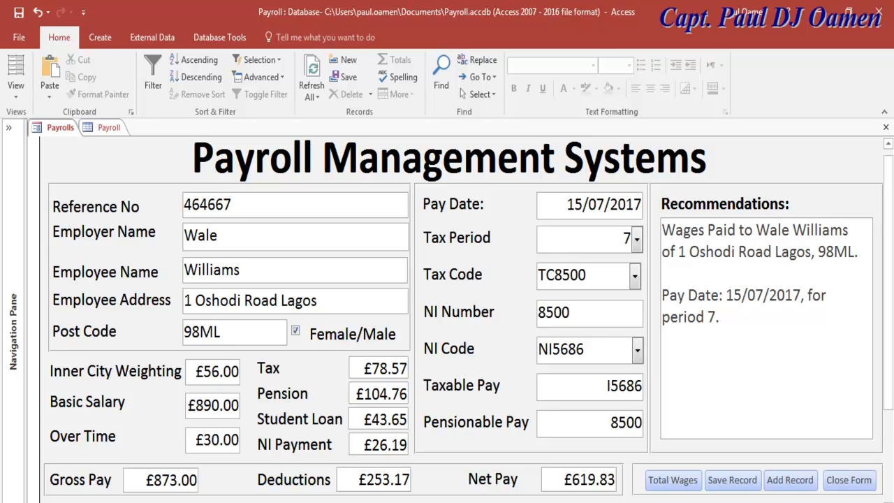
left_click_drag(219, 439, 204, 439)
type("20")
Set NI Code to NI5685 and Pensionable Pay to 8560, then view the Payroll table.
left_click(637, 350)
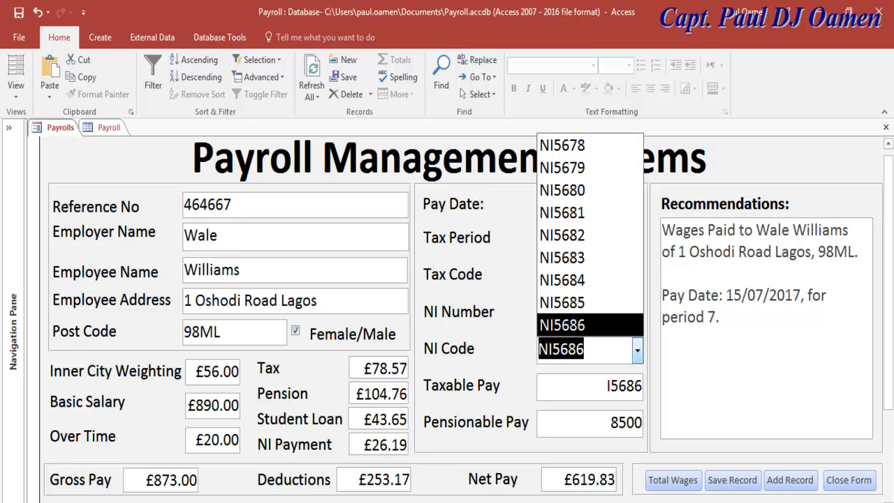
left_click(562, 302)
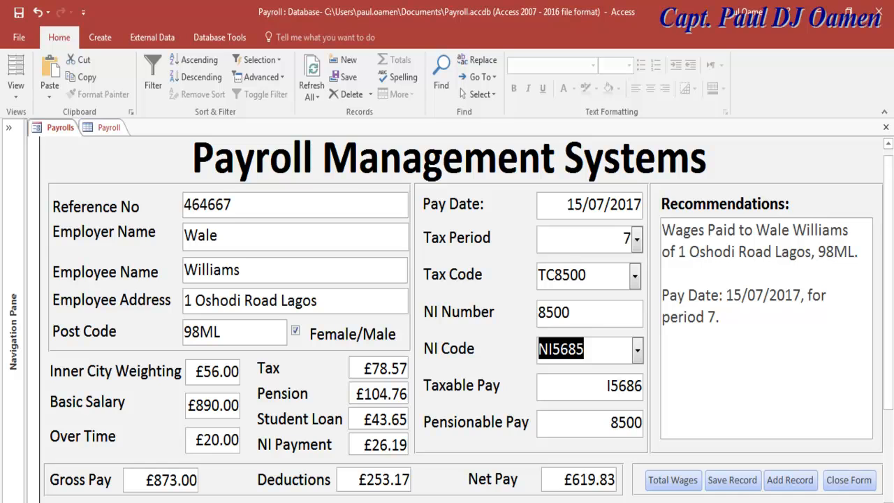
left_click(631, 421)
type("6")
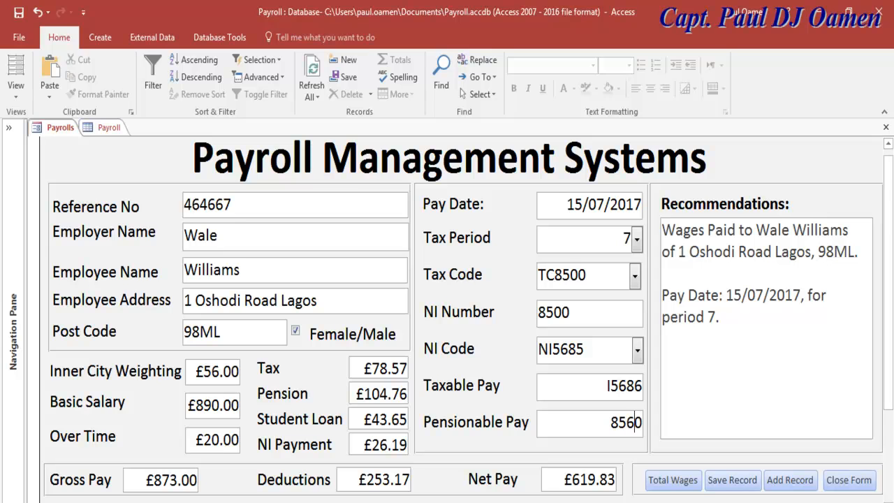
key("ctrl+F6")
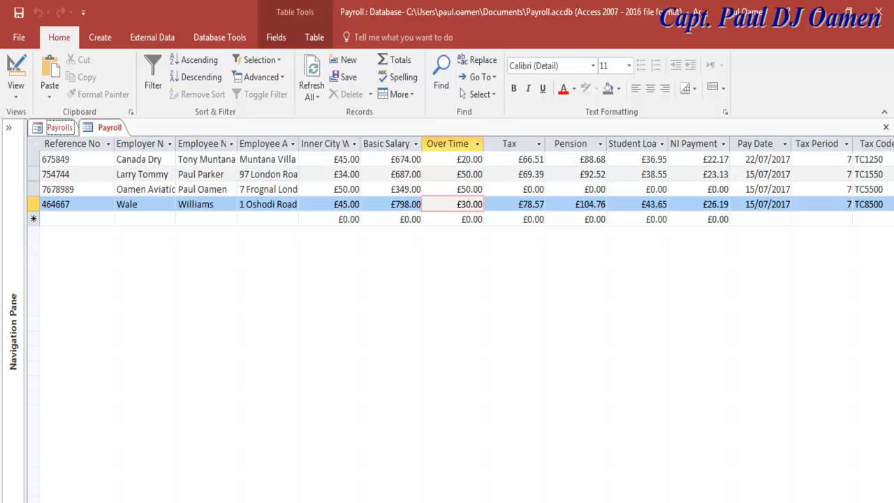
Save the record with £890 salary, £56 weighting and £20 overtime, verify it in the table, and return to the form.
left_click(60, 127)
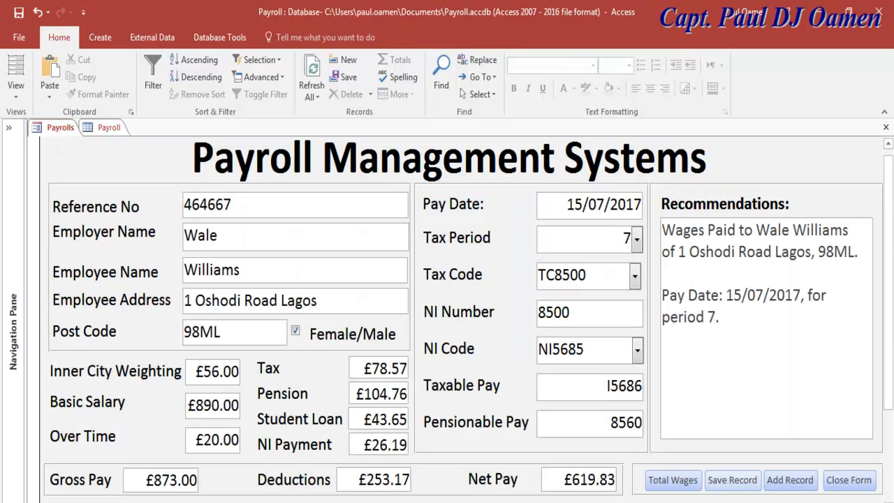
left_click(732, 479)
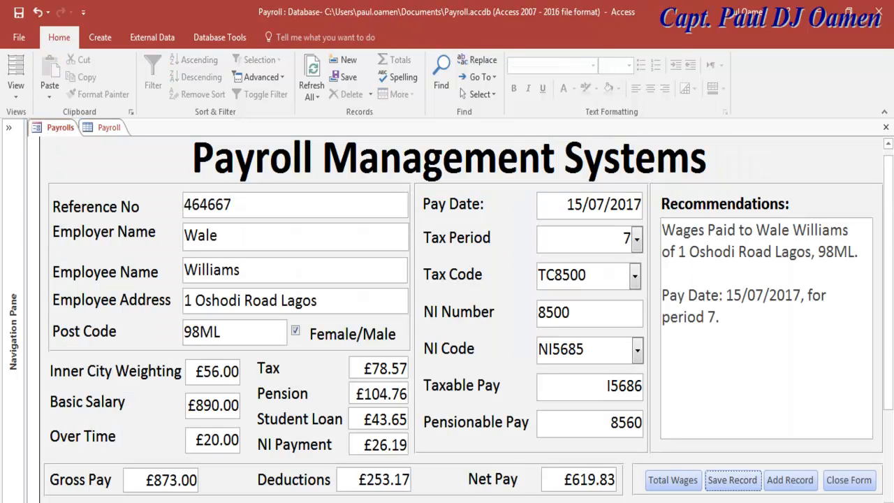
left_click(105, 127)
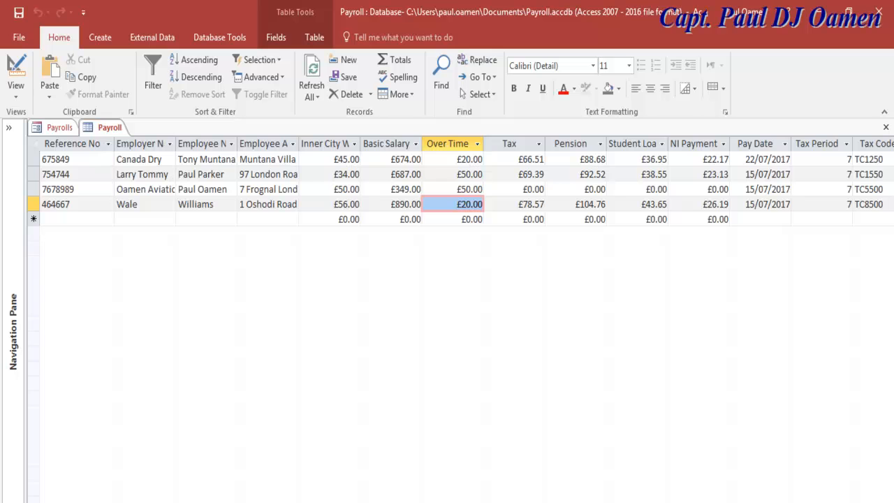
scroll(447, 188, "right", 2)
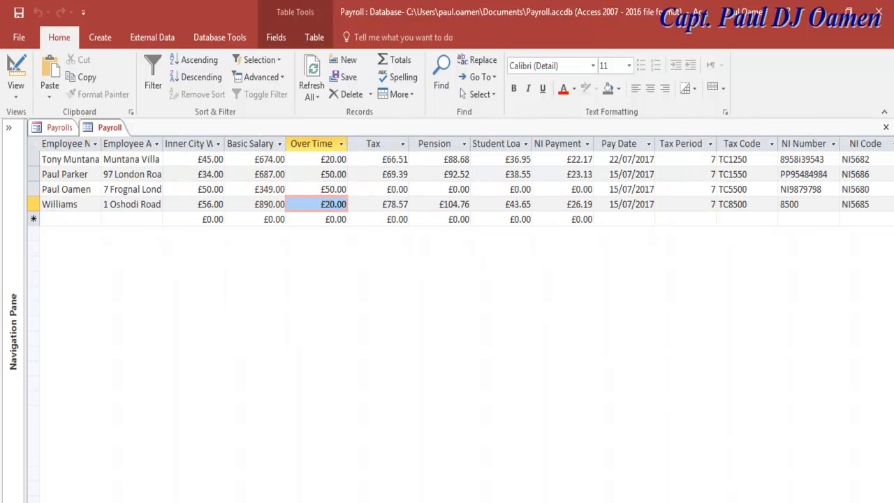
left_click(59, 127)
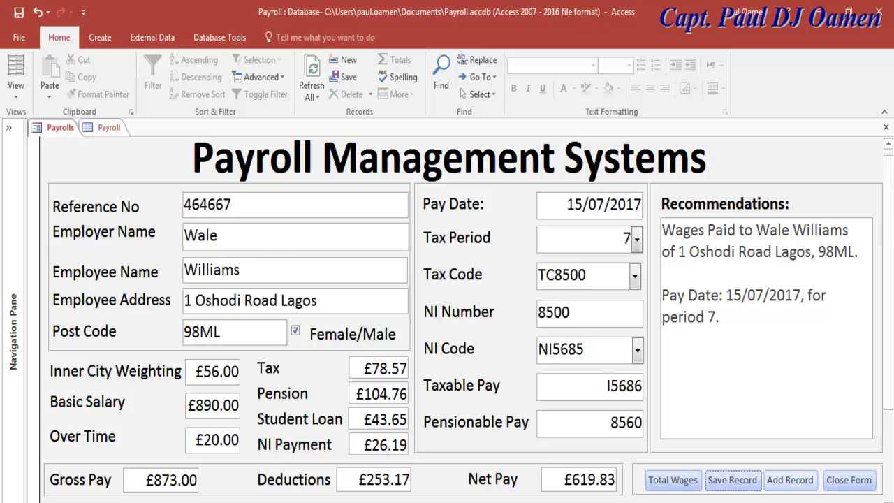
Add a new record with reference 6574 and employer name Oamen Aviation's.
left_click(790, 479)
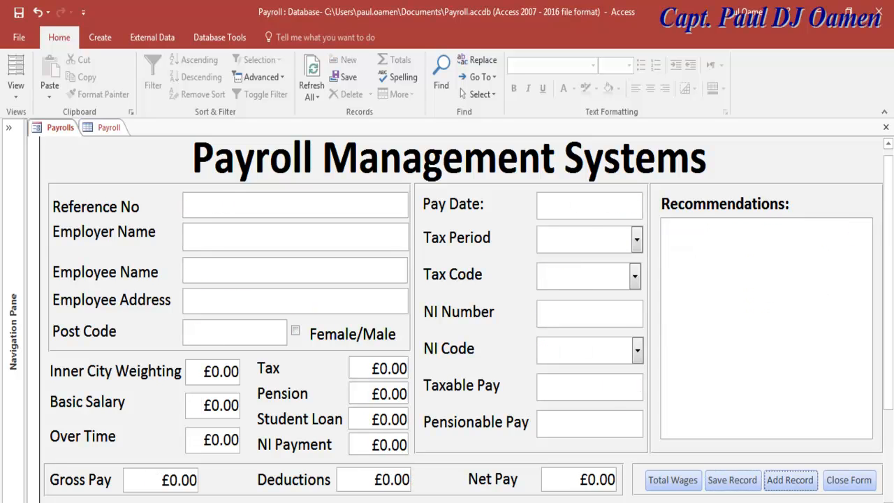
type("6574")
key("Tab")
type("Oamen")
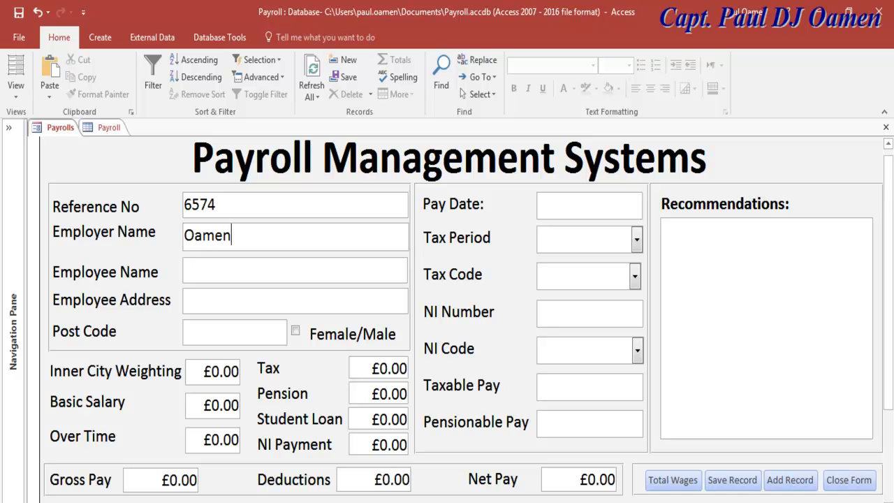
type(" Aviation'")
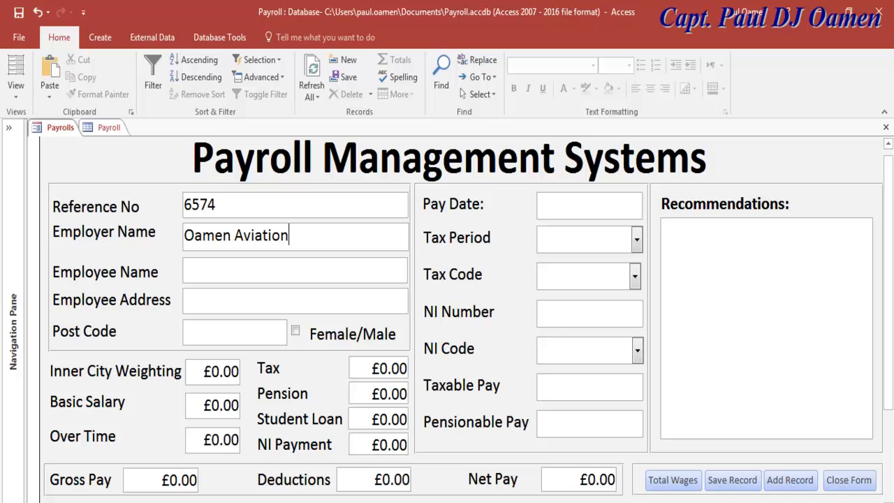
type("s")
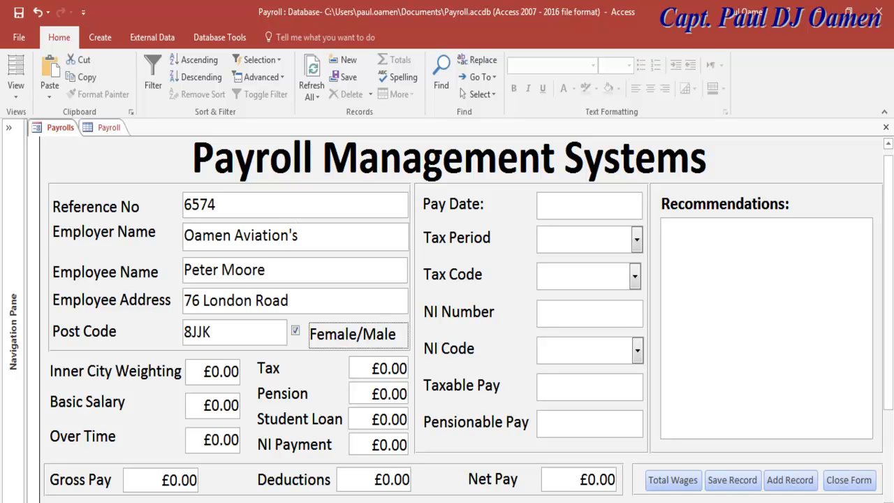
Enter £45 Inner City Weighting, £893 Basic Salary and £18 Over Time.
left_click(219, 371)
key("shift+Left")
type("45")
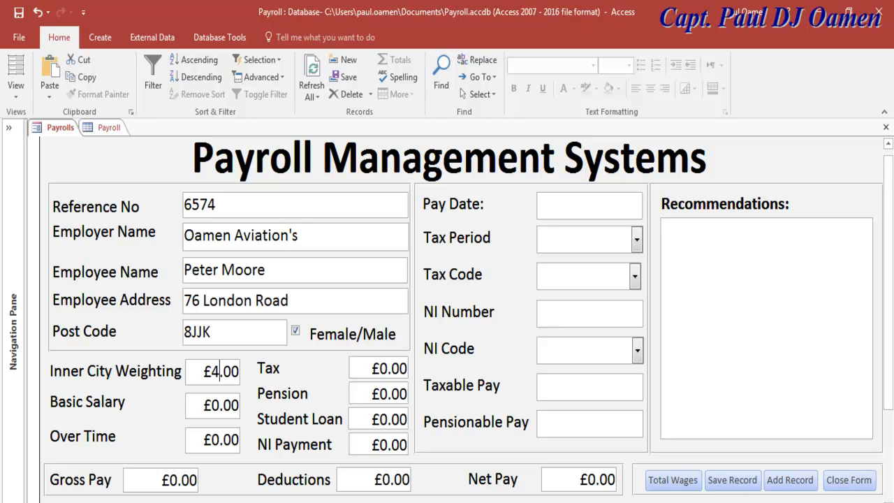
left_click(220, 404)
key("shift+Left")
type("89")
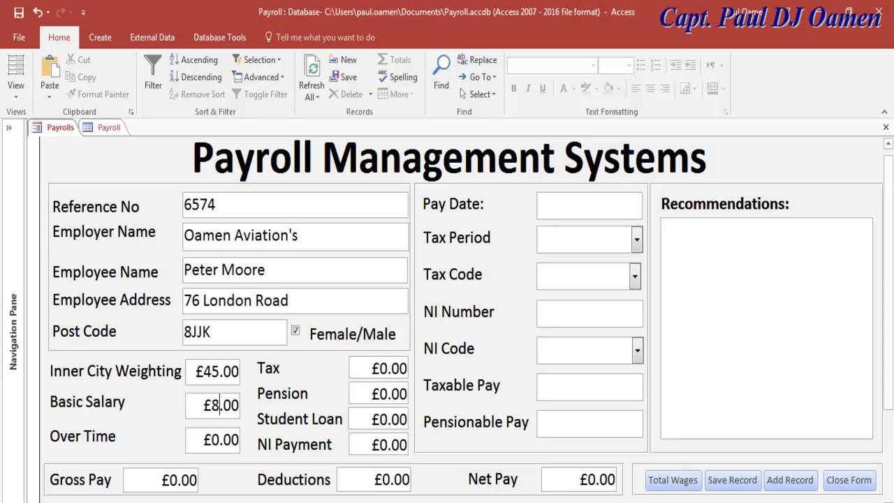
type("3")
left_click(220, 439)
key("shift+Left")
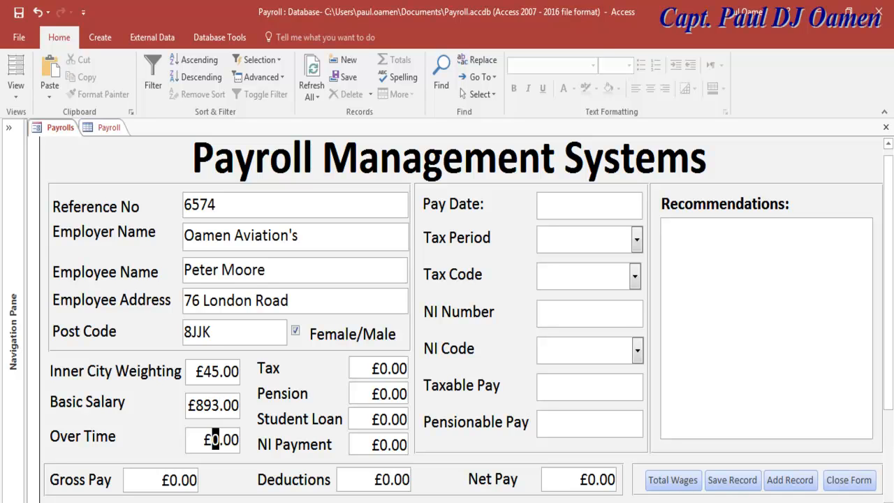
type("18")
Set Pay Date 15/07/2017, Tax Period 7 and Tax Code TC1250.
left_click(641, 203)
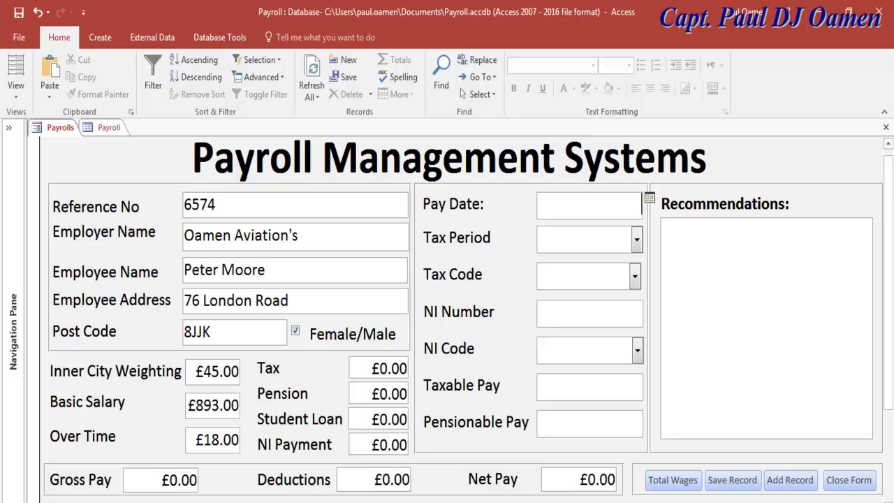
left_click(650, 198)
left_click(593, 318)
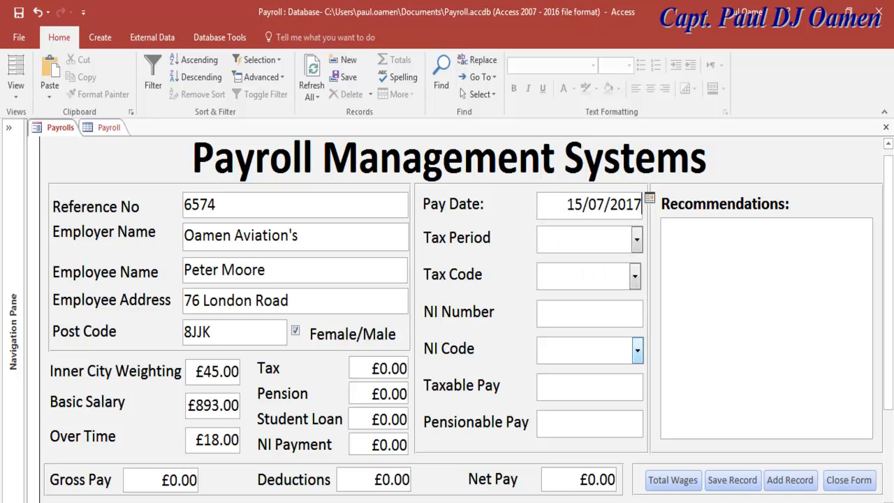
left_click(636, 239)
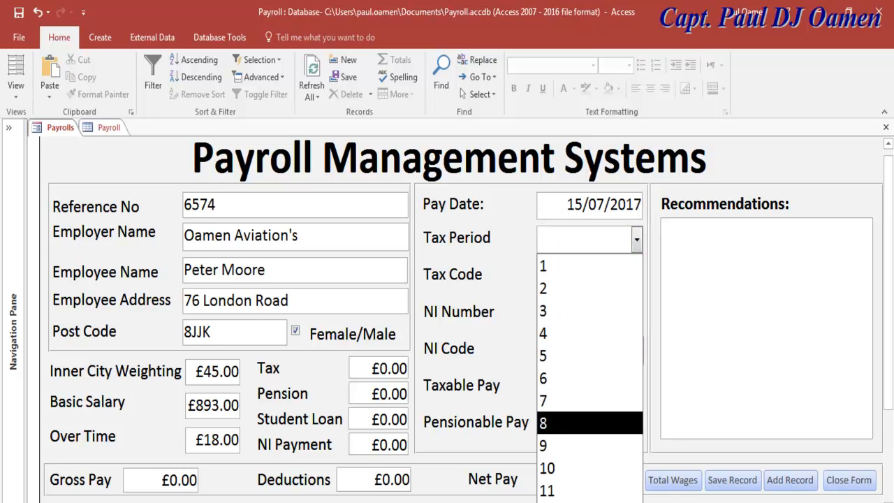
left_click(568, 400)
left_click(634, 276)
left_click(566, 414)
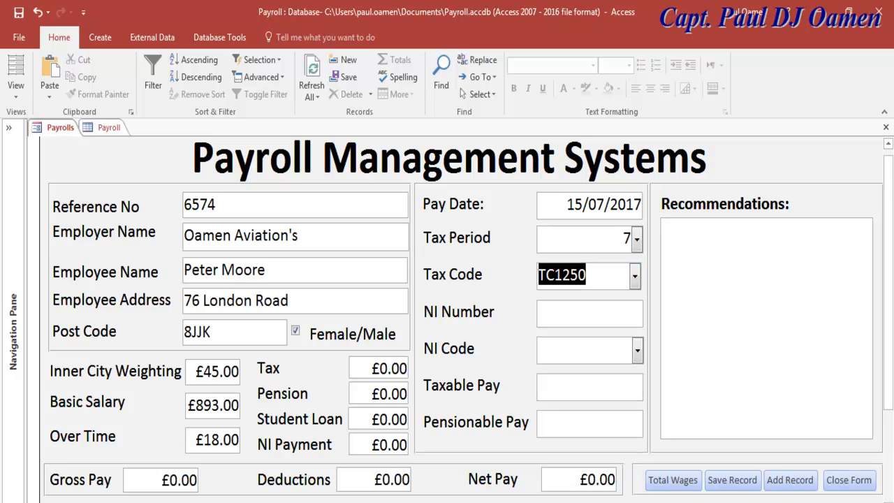
Enter the employee's NI number, NI Code NI5685, Taxable Pay 6757 and Pensionable Pay 55645, then calculate wages.
left_click(551, 312)
type("67564534")
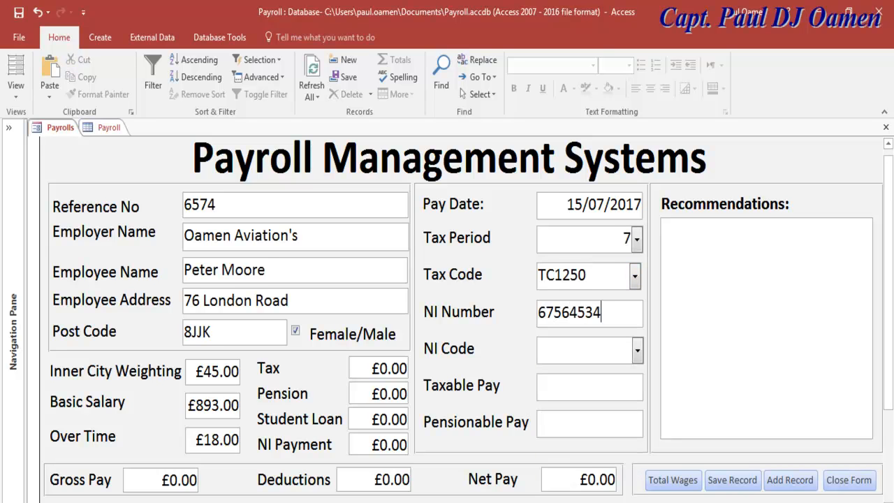
type("AS")
key("Tab")
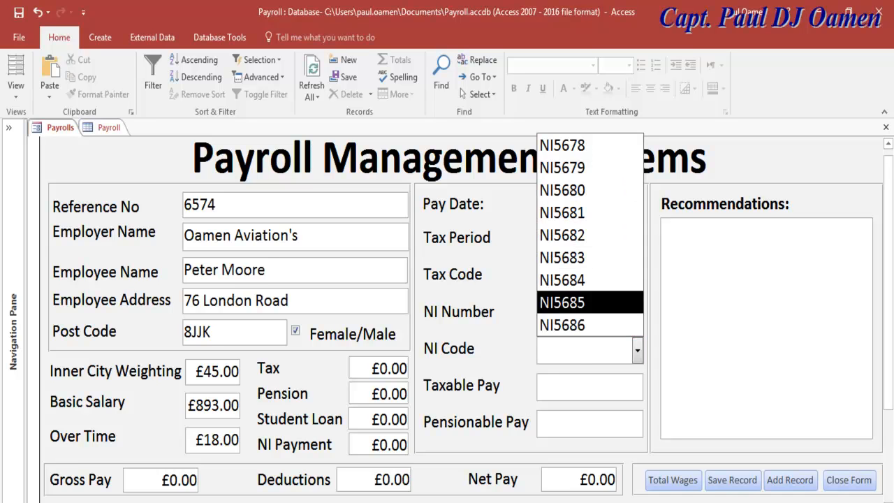
left_click(562, 302)
key("Tab")
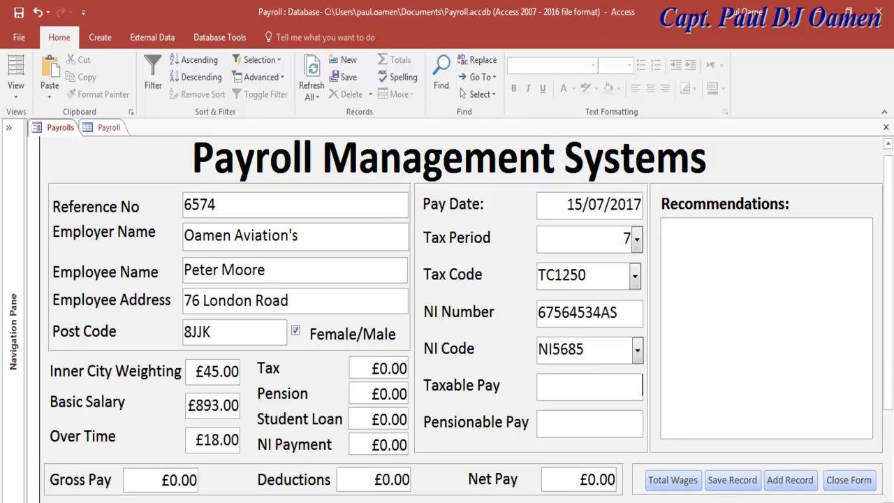
type("67577")
key("BackSpace")
key("Tab")
type("55645")
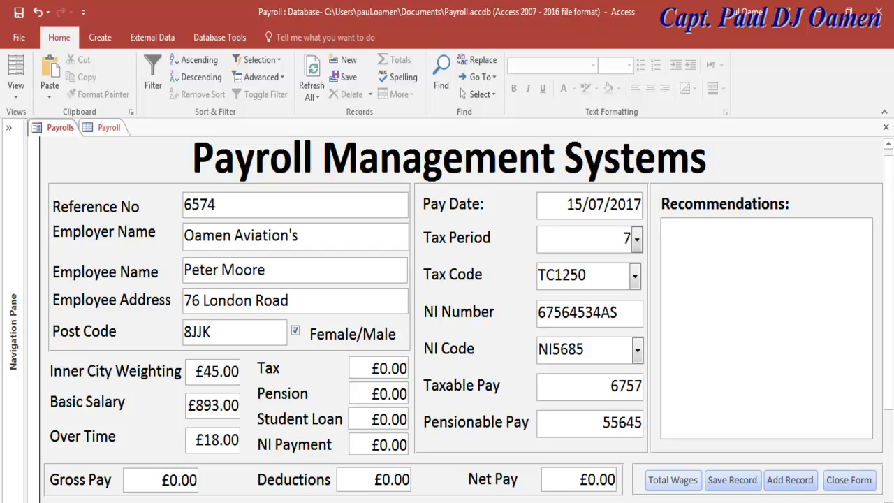
left_click(672, 480)
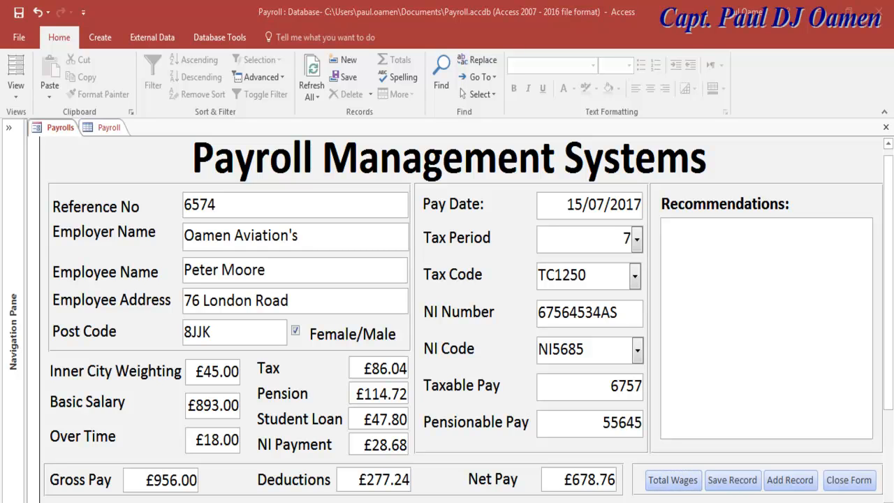
left_click(661, 229)
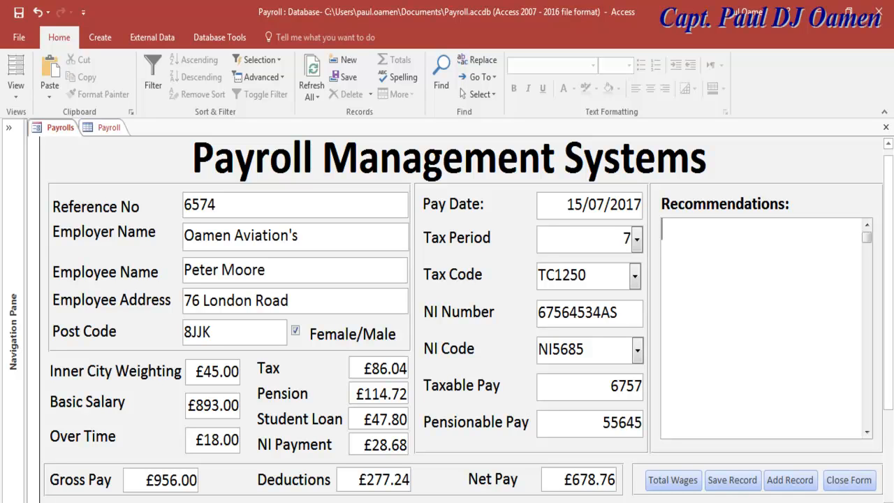
Add a period 7 wage note for the employee under Recommendations, then view the Payroll table.
type("Peter Moore wage for ")
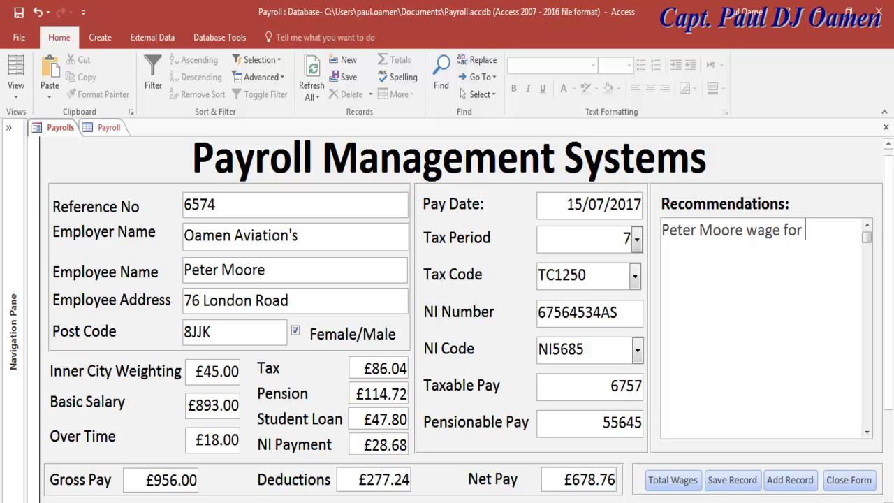
type("period 7")
key("Tab")
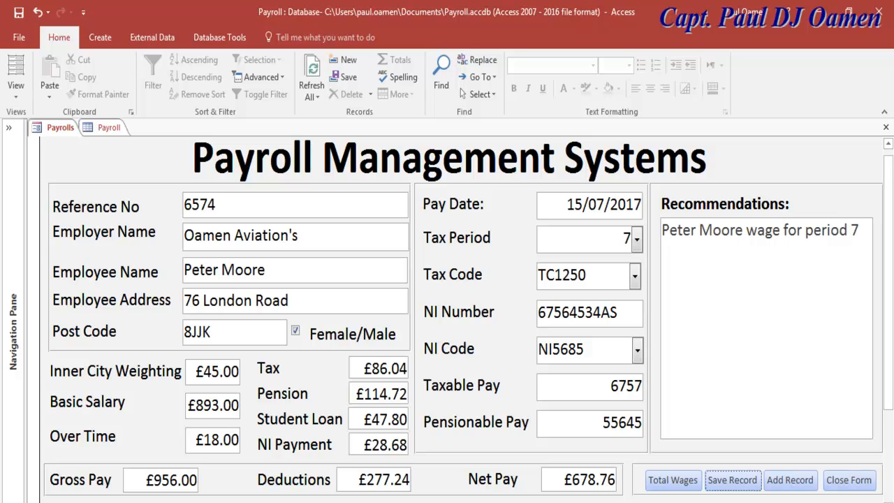
left_click(109, 127)
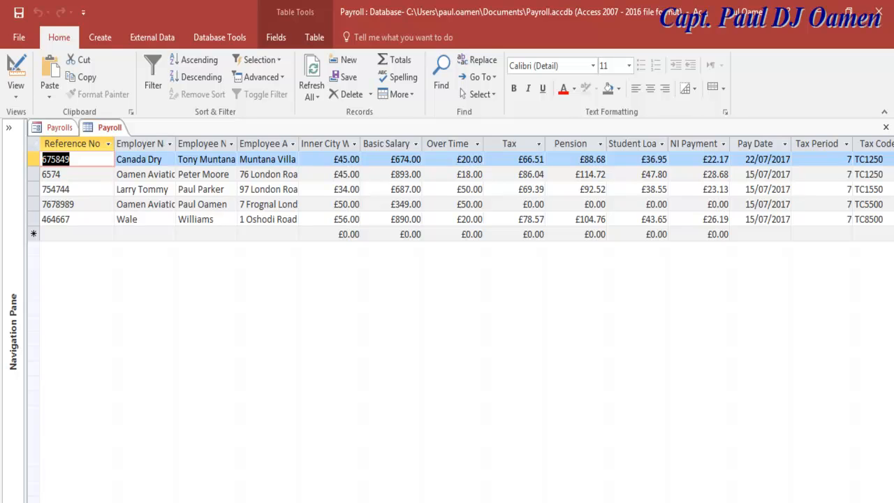
Select record 6574, check its Recommendations column, then switch back to the Payrolls form.
left_click(34, 174)
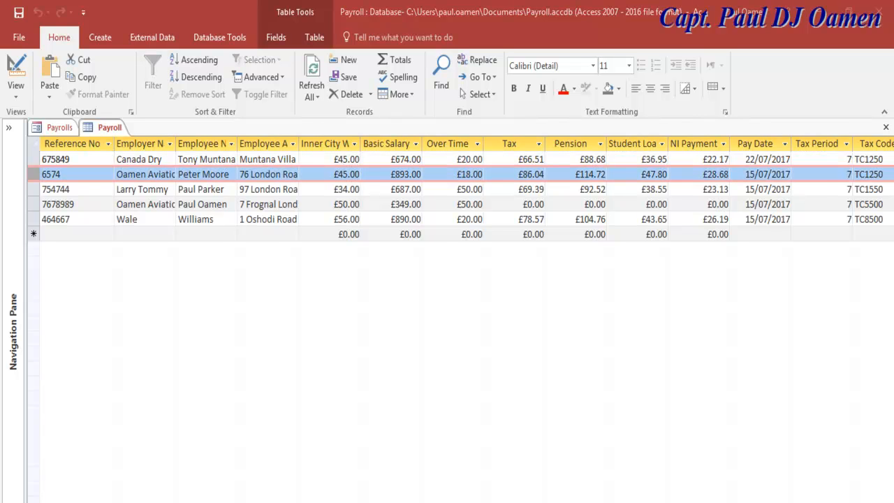
scroll(461, 195, "right", 10)
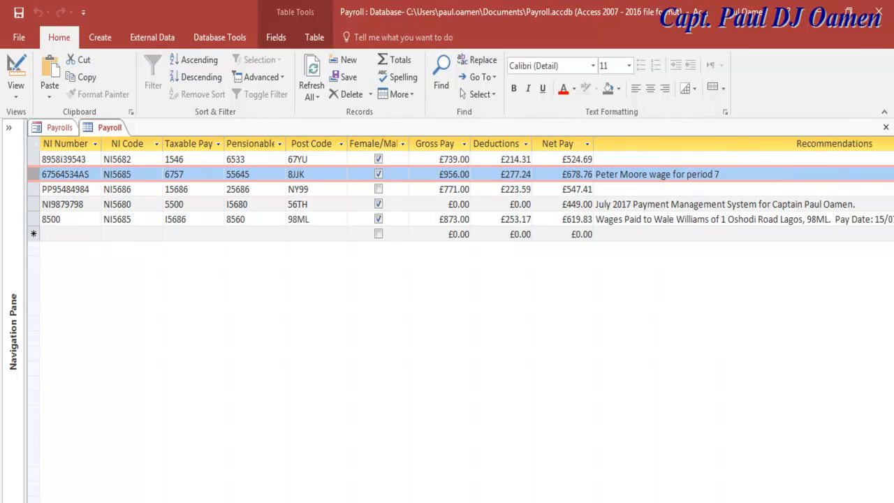
scroll(461, 195, "left", 5)
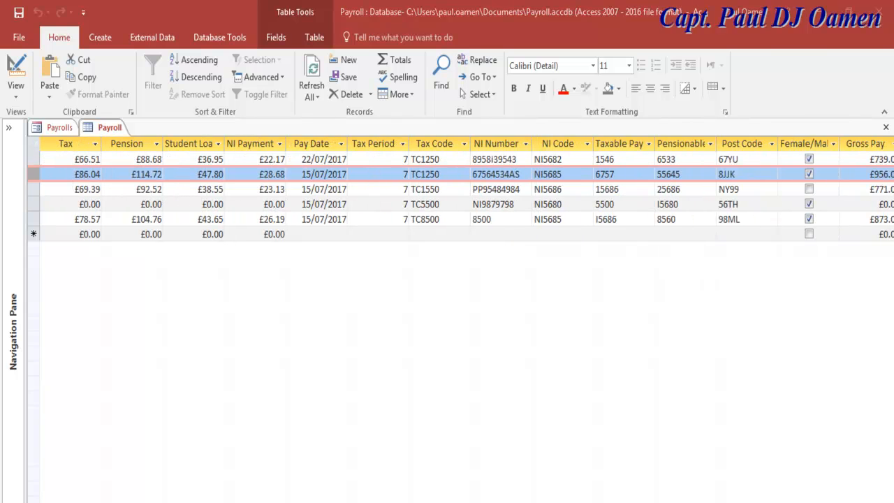
key("ctrl+F6")
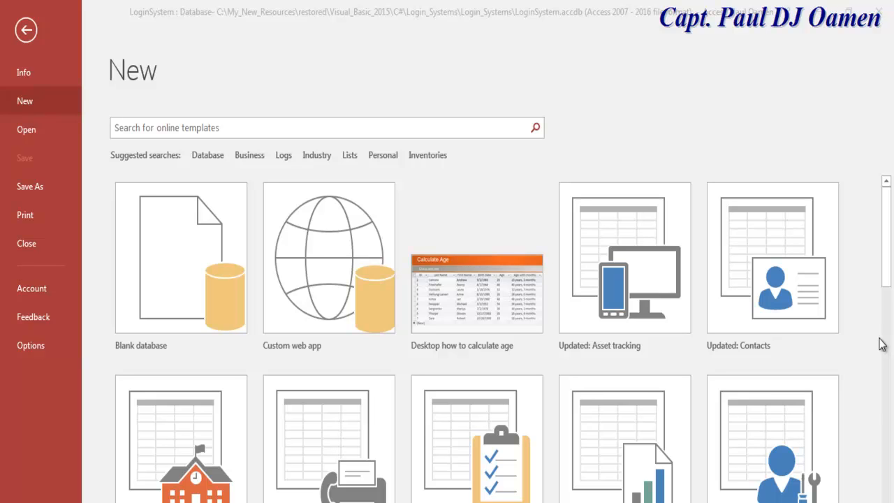
Create a blank database named Payroll in place of Database1.
left_click(197, 261)
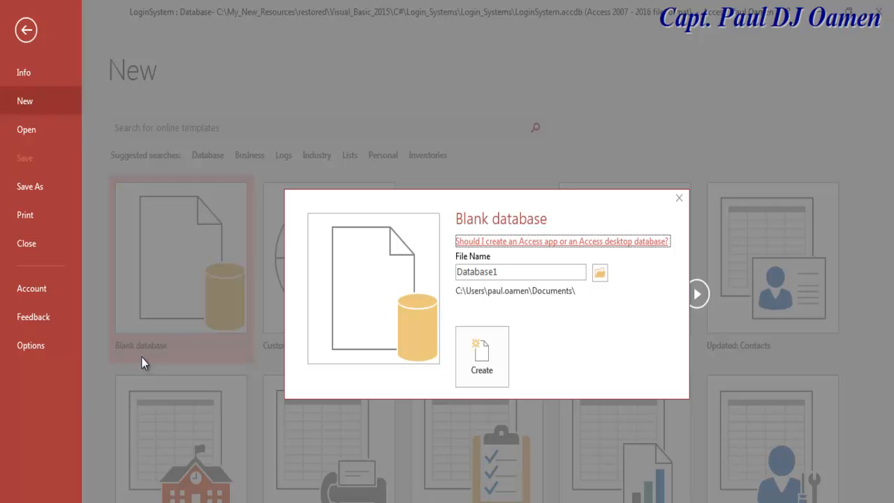
double_click(503, 273)
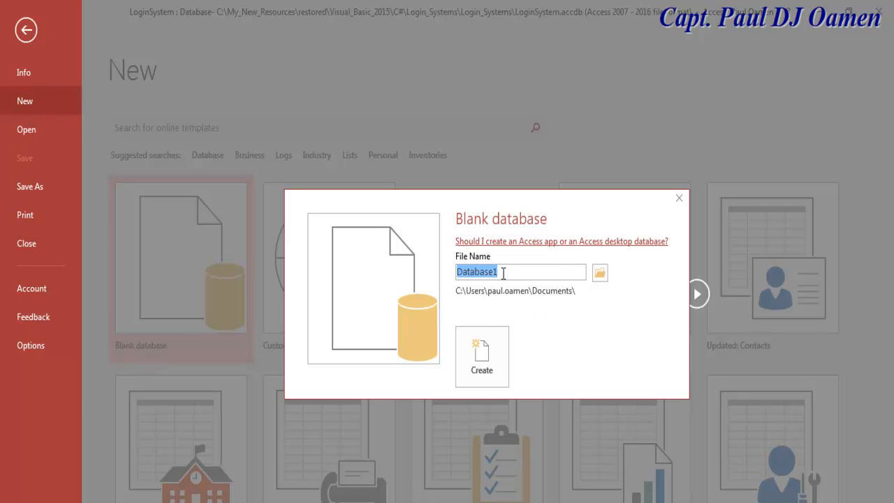
type("PAyr")
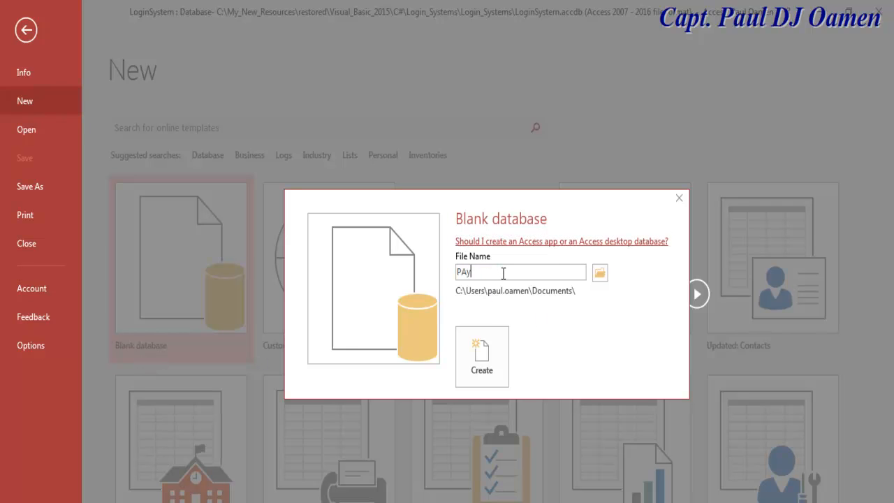
type("oll")
key("BackSpace")
type("a")
left_click(482, 356)
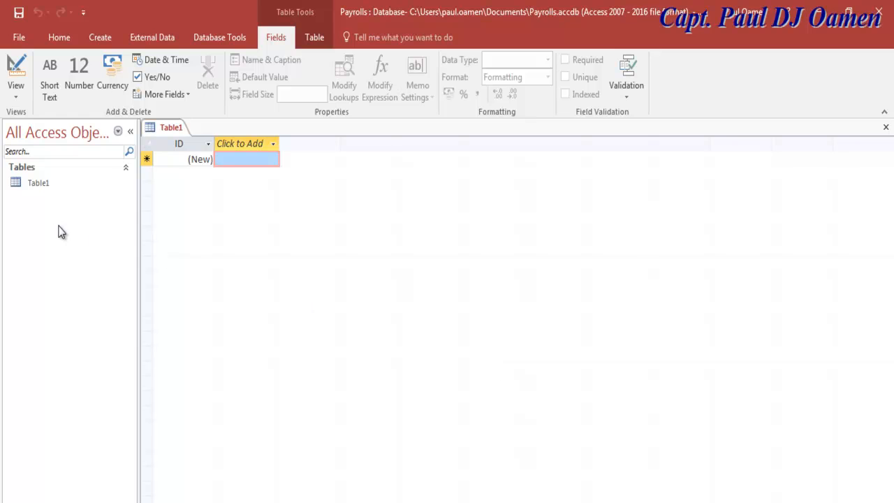
Switch the new table to Design View and save it as Payroll.
left_click(17, 94)
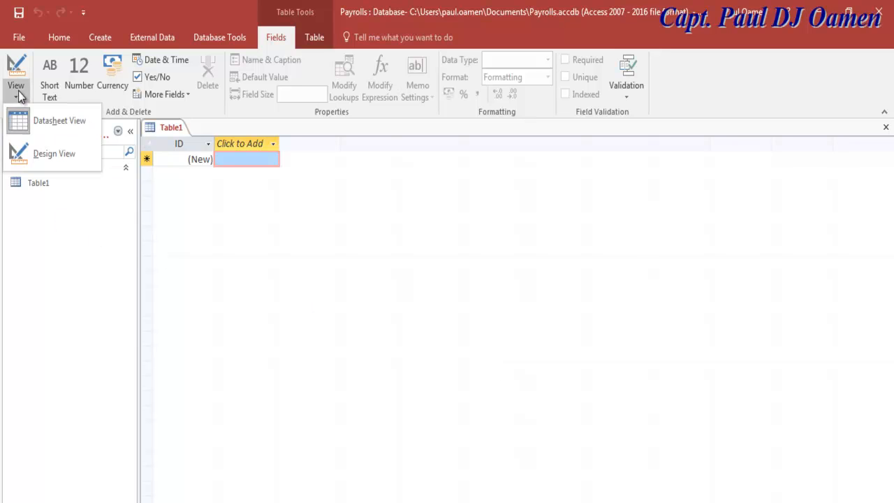
left_click(43, 156)
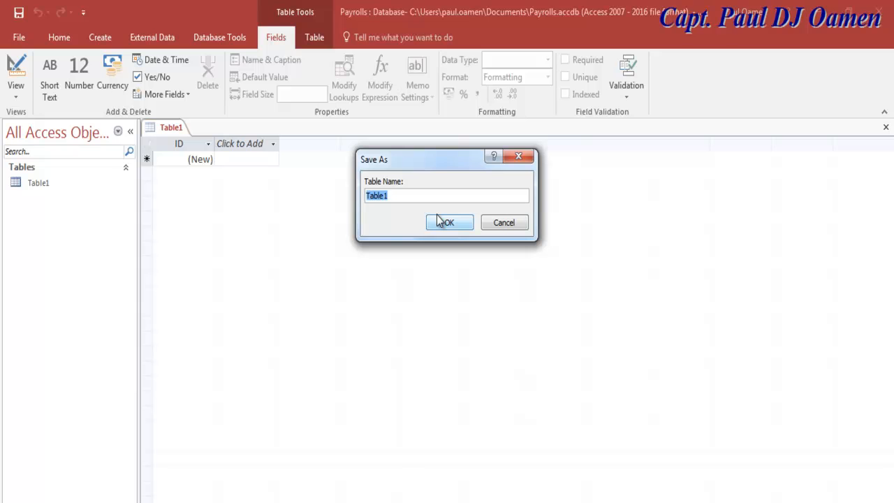
type("Payroll")
left_click(461, 228)
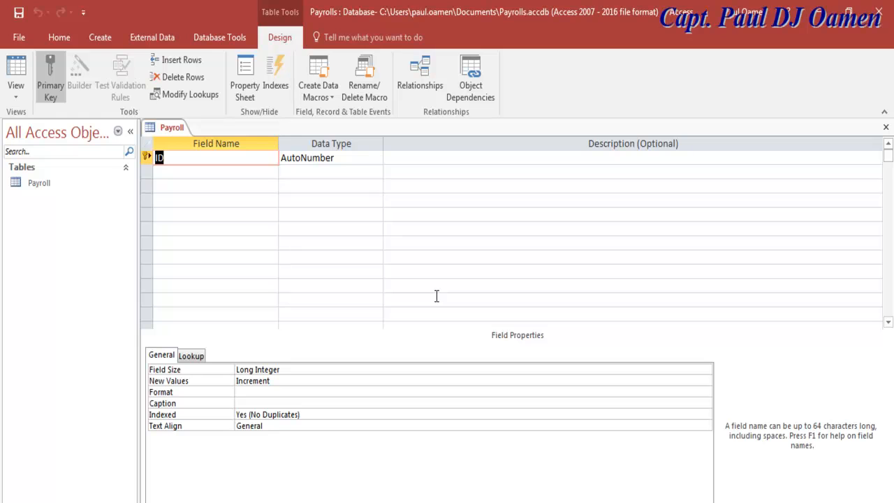
Rename ID to Reference No and add Employer Name and Employee Name fields.
left_click(158, 158)
key("Delete")
key("Delete")
type("Reference No")
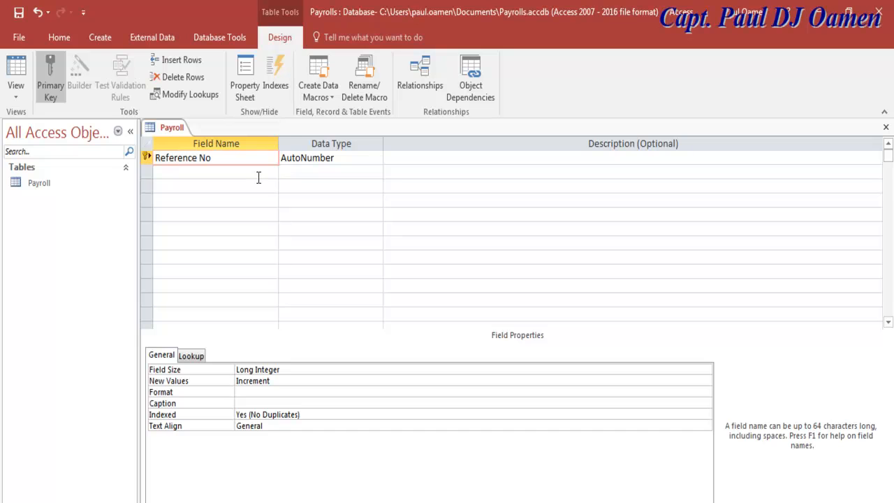
left_click(257, 178)
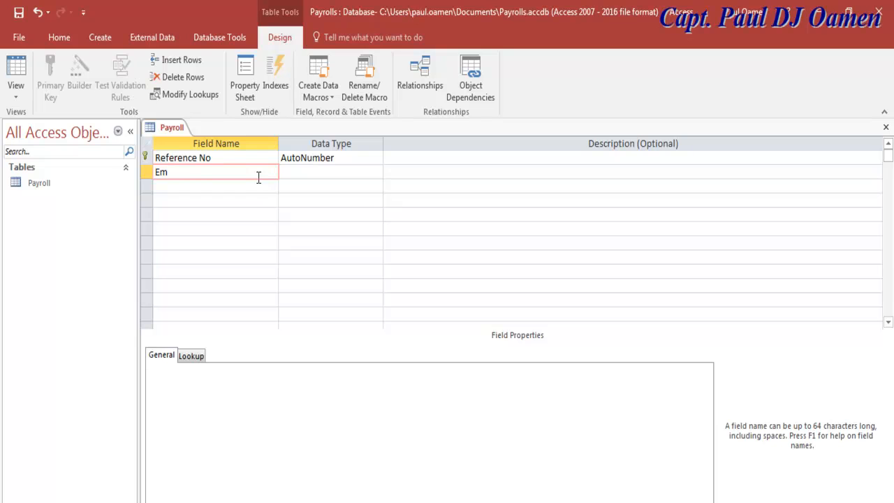
key("BackSpace")
type("yer Name")
key("Down")
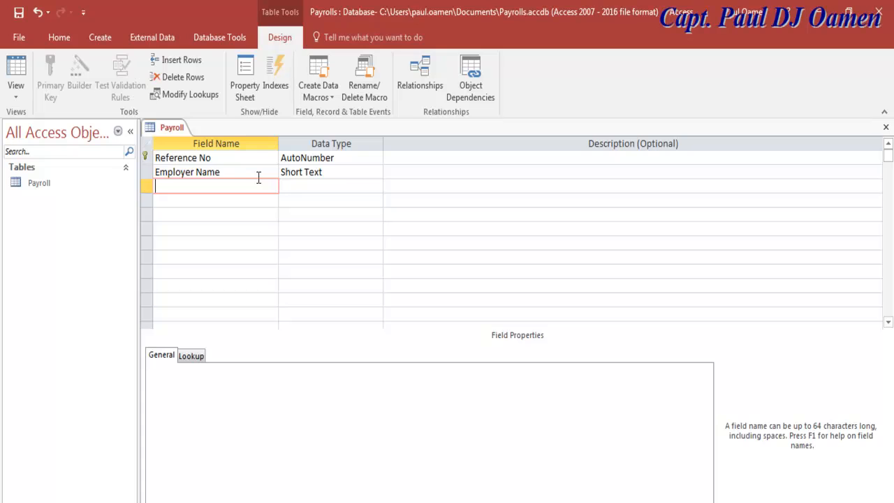
type("Employee Name")
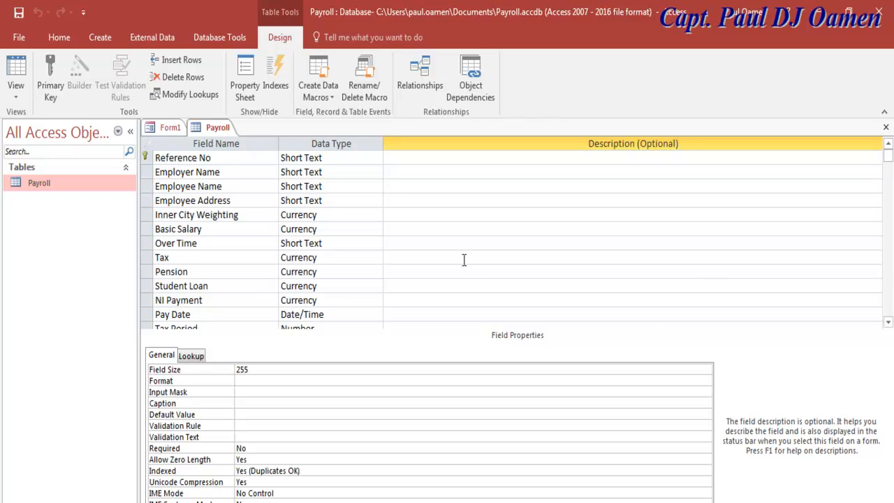
Scroll through the Payroll table's field list in the design grid.
left_click(888, 323)
left_click(888, 323)
left_click(888, 323)
left_click(888, 322)
left_click(888, 323)
left_click(888, 323)
left_click(888, 323)
left_click(888, 322)
left_click(888, 323)
left_click(888, 322)
left_click(888, 322)
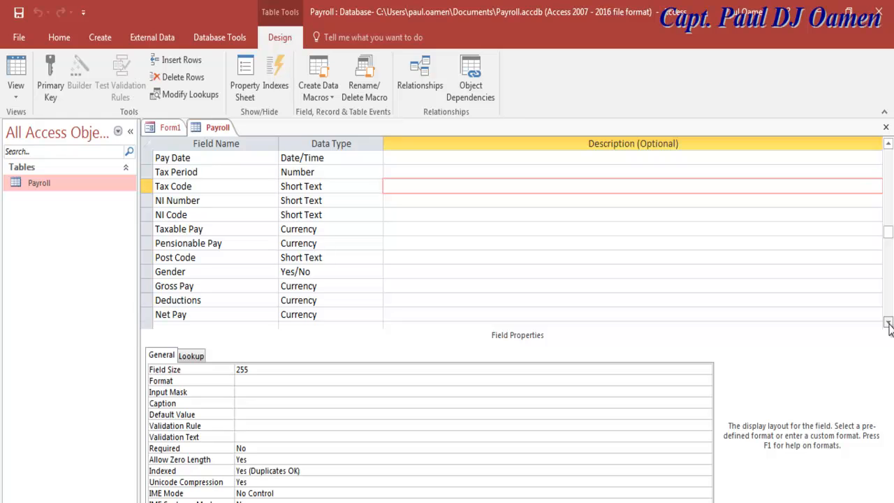
left_click(888, 322)
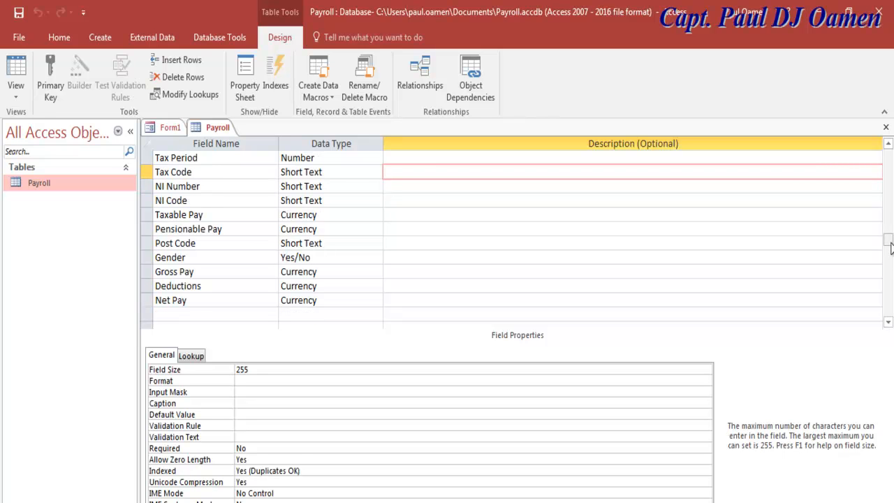
left_click_drag(890, 246, 889, 158)
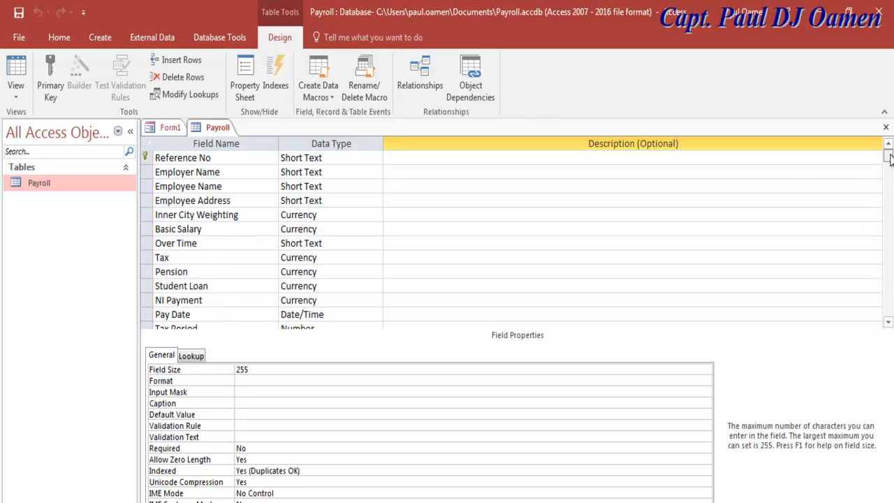
Open the Payroll table datasheet, collapse the navigation pane, and scan its columns to Net Pay.
double_click(40, 184)
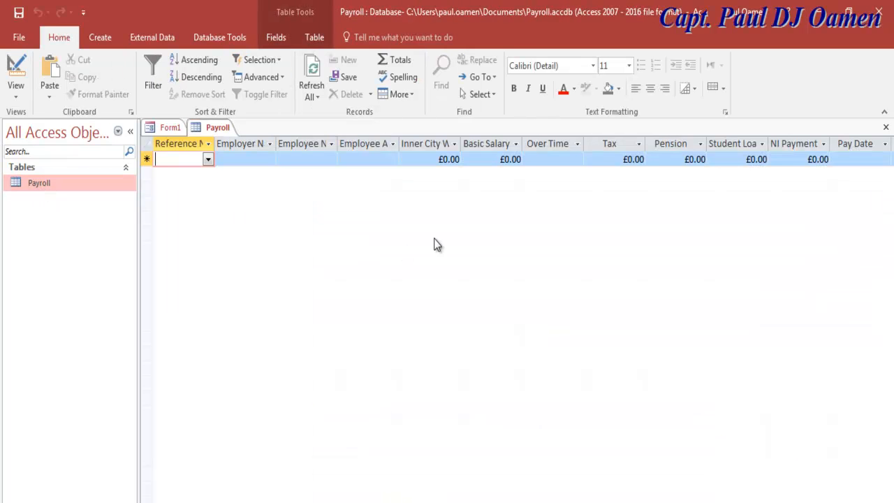
left_click(129, 131)
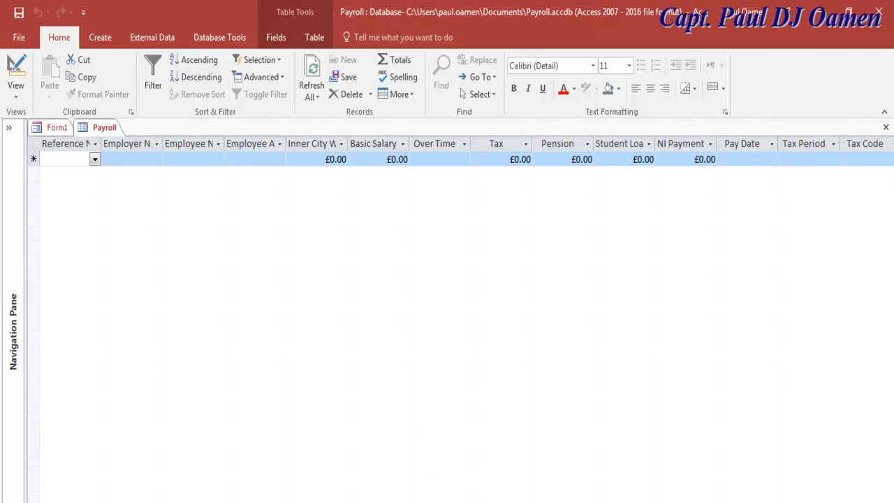
scroll(447, 279, "right", 10)
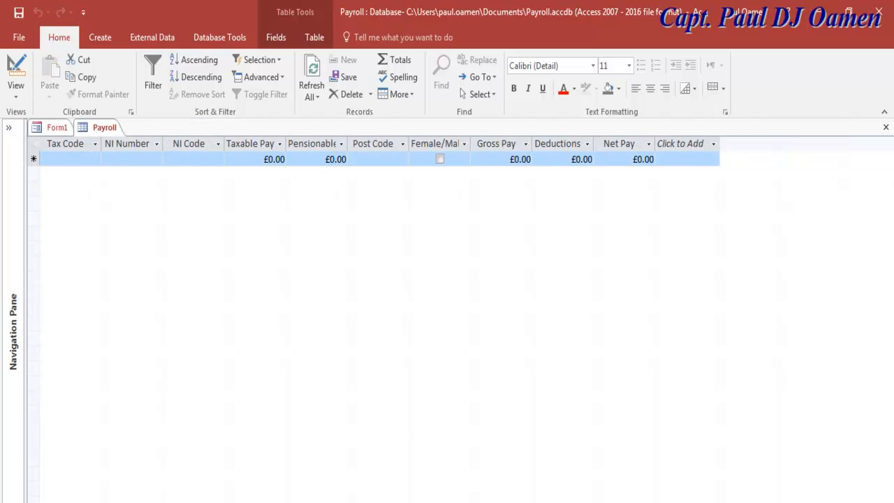
scroll(393, 488, "left", 10)
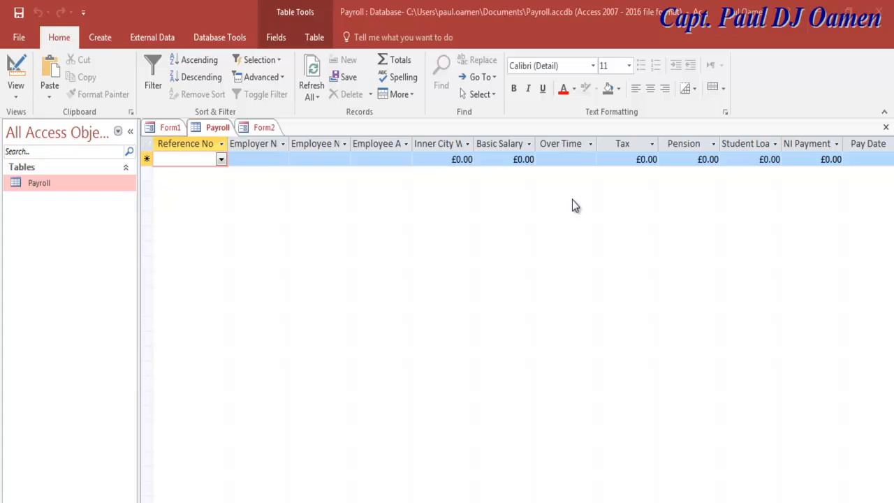
Create a blank form whose Detail section is Background 1, Darker 5% and 18.497cm tall.
left_click(101, 37)
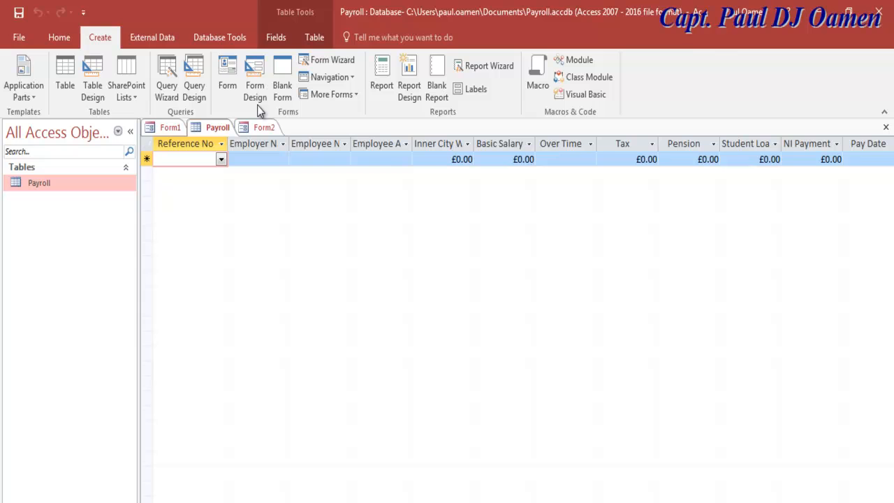
left_click(257, 83)
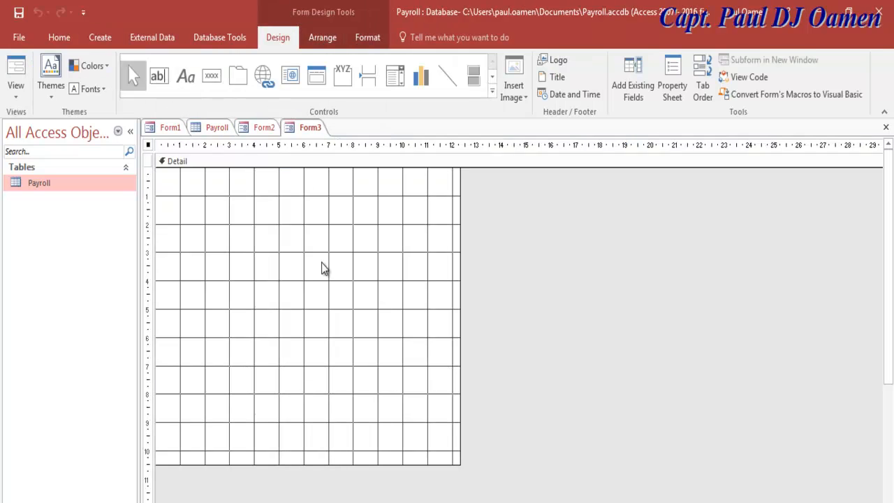
right_click(265, 231)
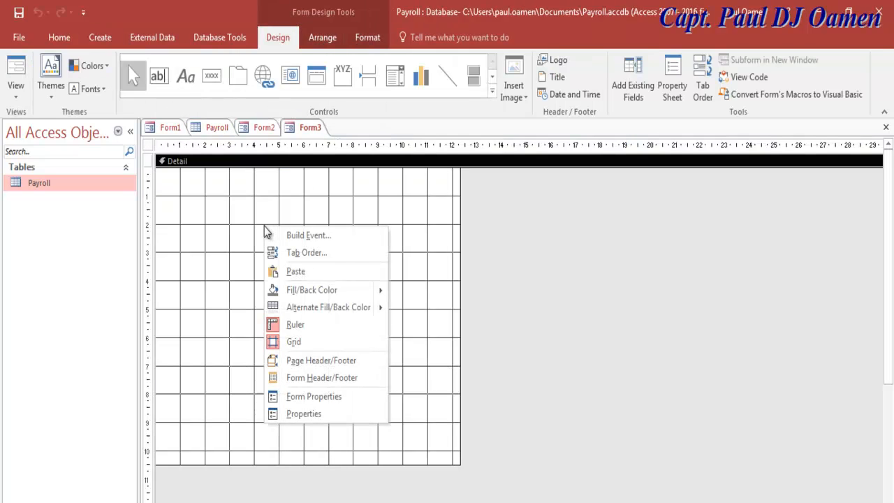
left_click(303, 414)
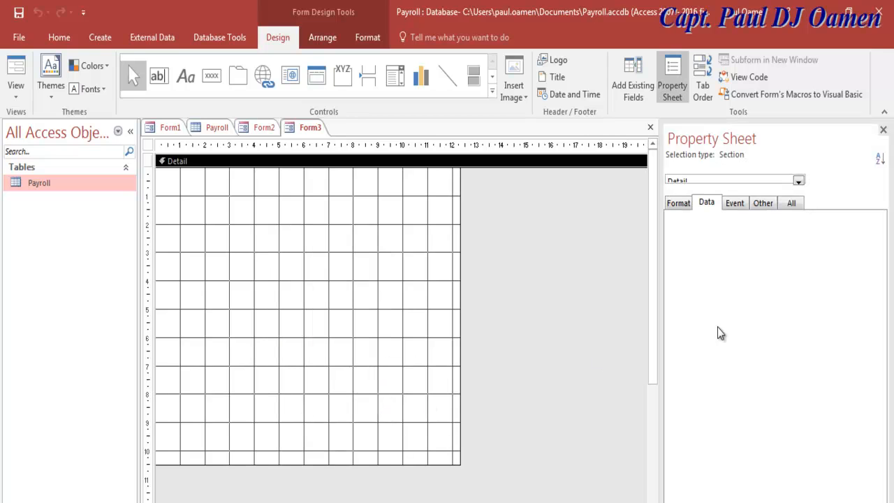
left_click(678, 203)
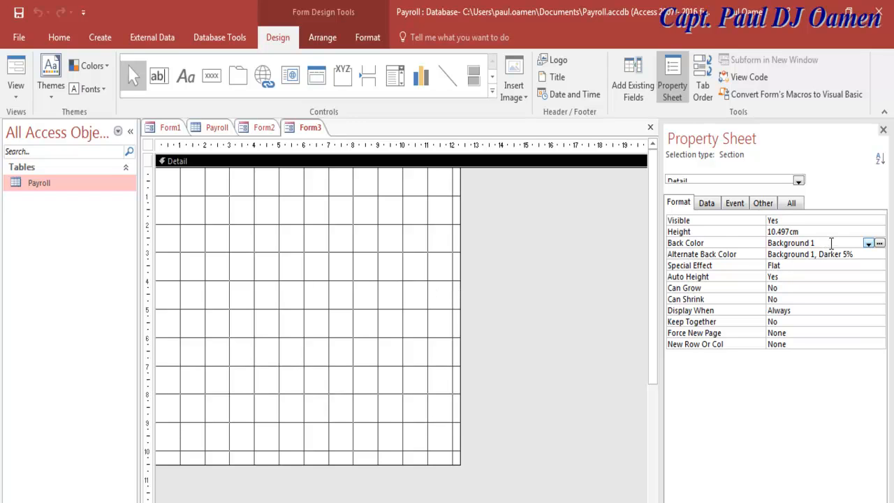
left_click(878, 244)
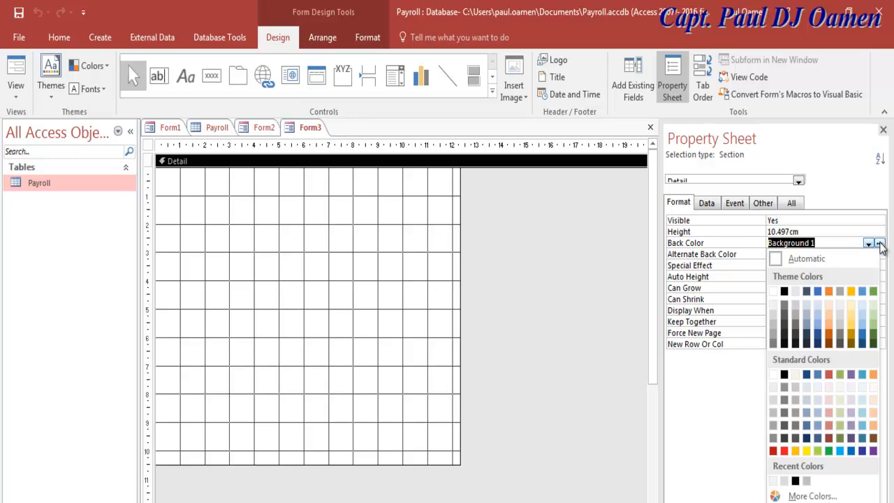
left_click(773, 303)
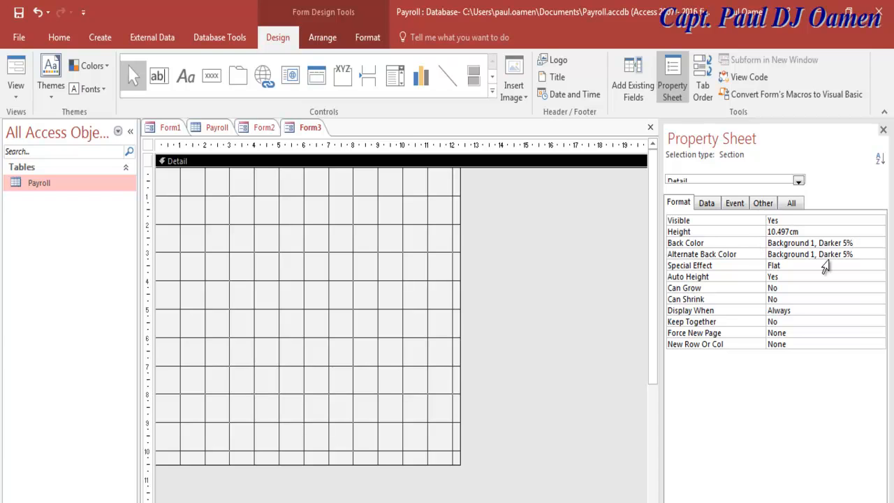
key("BackSpace")
type("8")
key("Return")
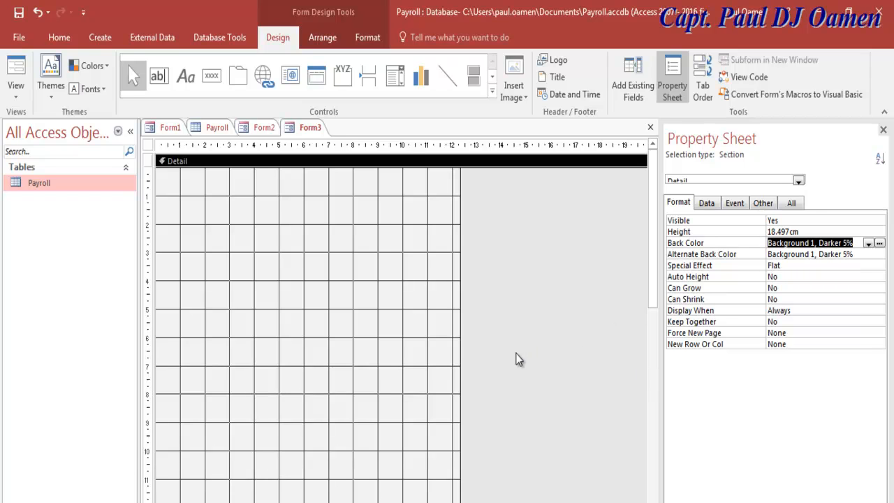
Widen the form's Detail area to about 29 cm and reopen its properties.
left_click_drag(456, 391, 640, 383)
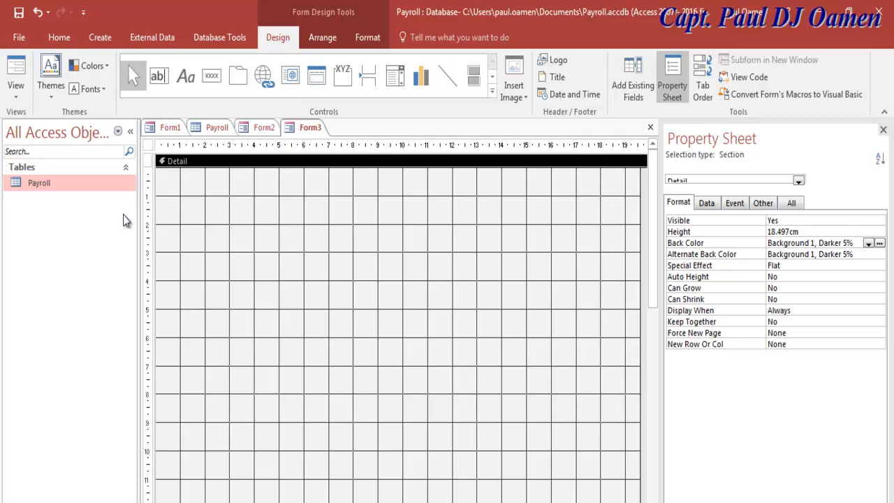
left_click(130, 132)
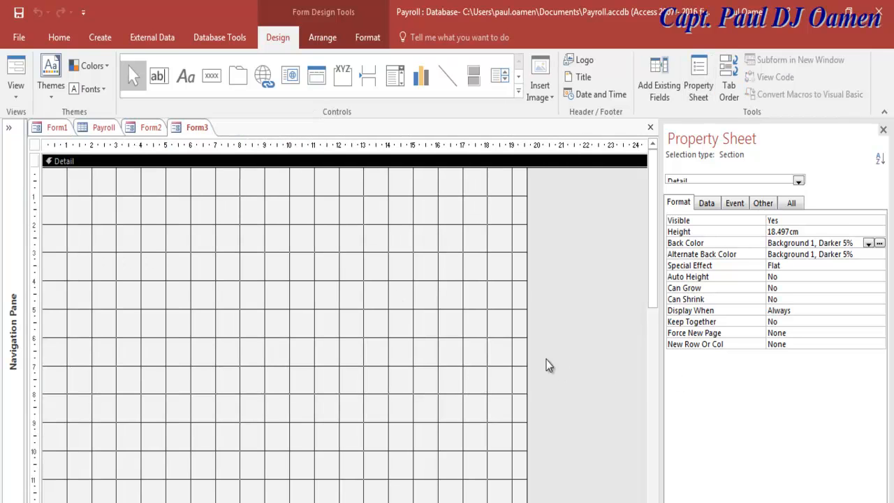
left_click_drag(526, 351, 622, 349)
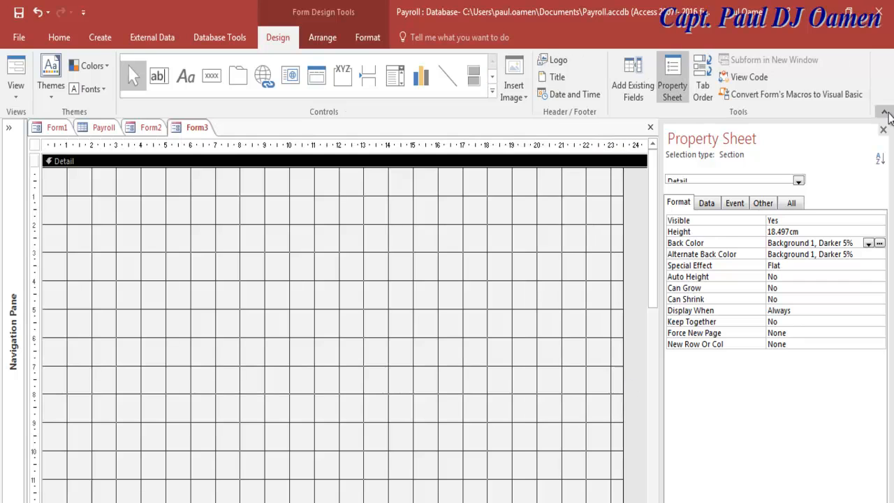
left_click(882, 130)
left_click_drag(622, 298, 760, 309)
right_click(247, 258)
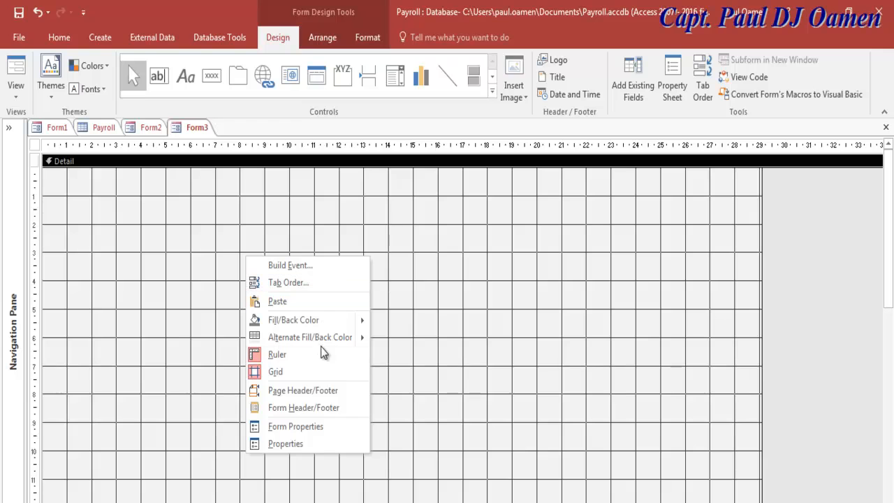
left_click(318, 449)
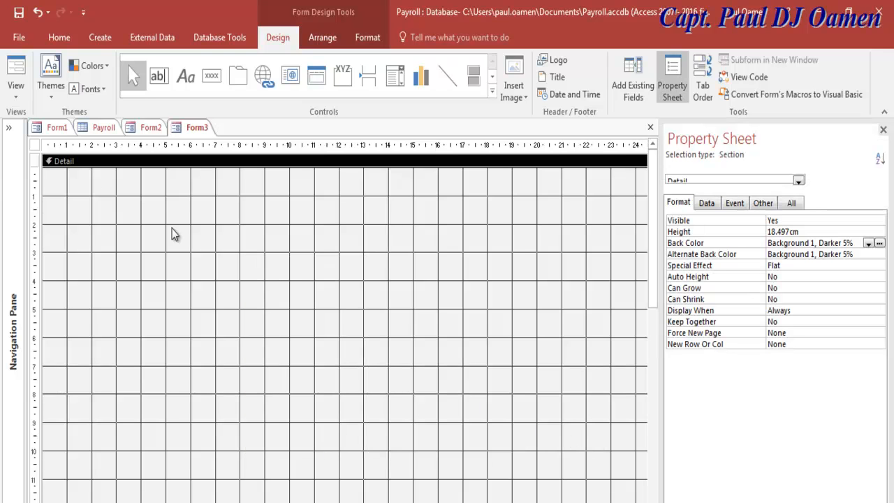
Save the new blank form with the name Payrolls.
key("ctrl+s")
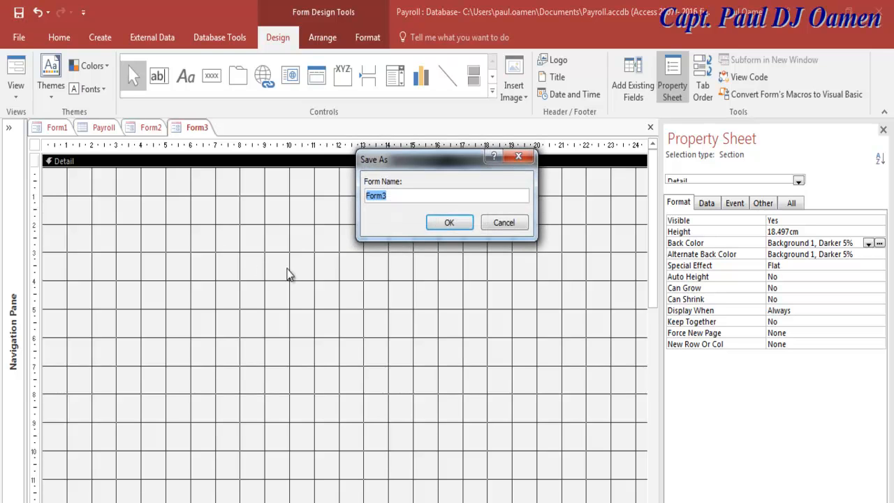
type("P")
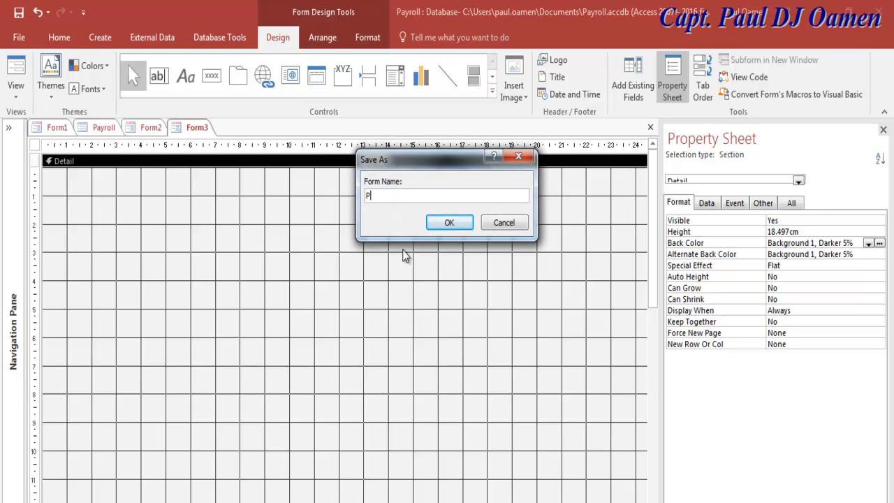
type("ayrolls")
left_click(459, 225)
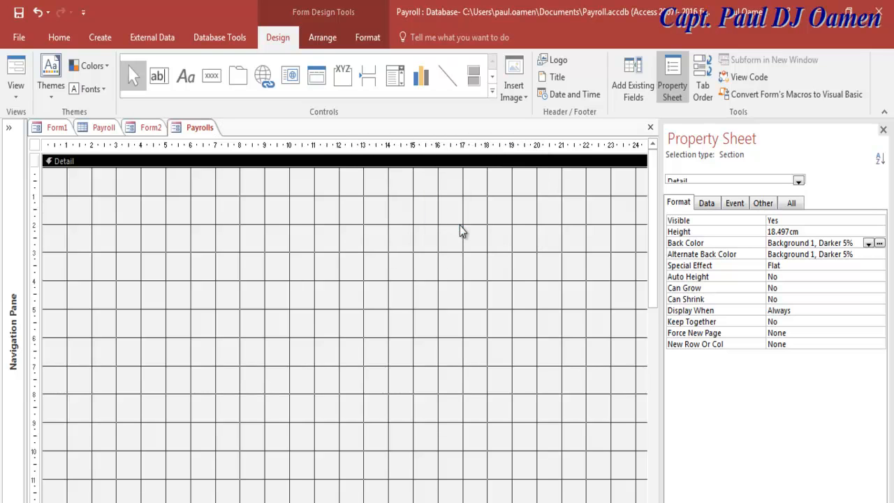
Browse the section's property tabs, then show the whole form's Data properties, such as Recordset Type Dynaset.
left_click(707, 204)
left_click(739, 206)
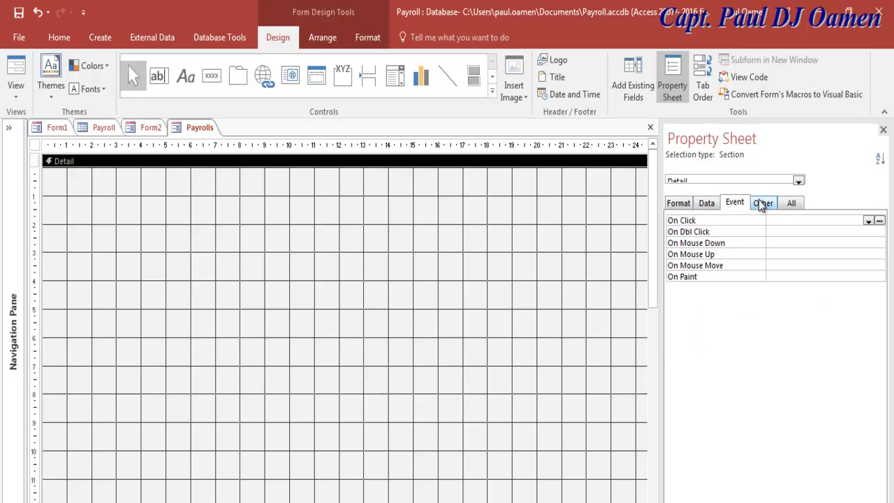
left_click(761, 203)
left_click(789, 203)
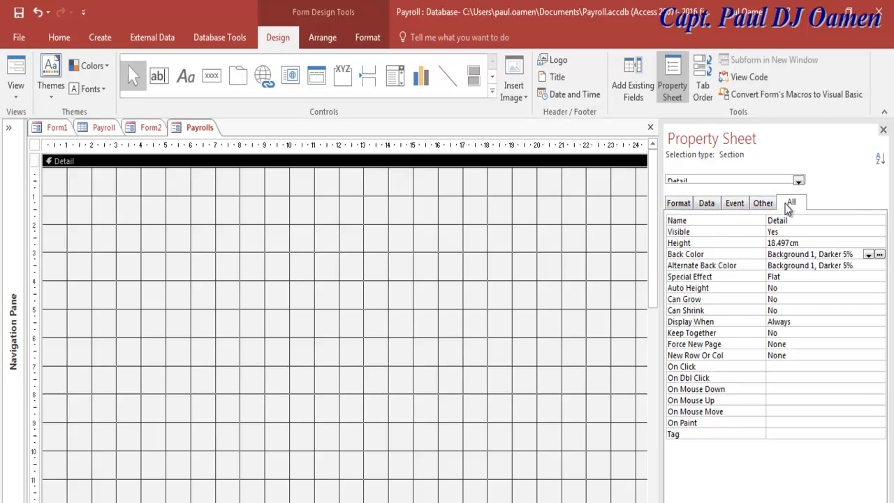
left_click(678, 204)
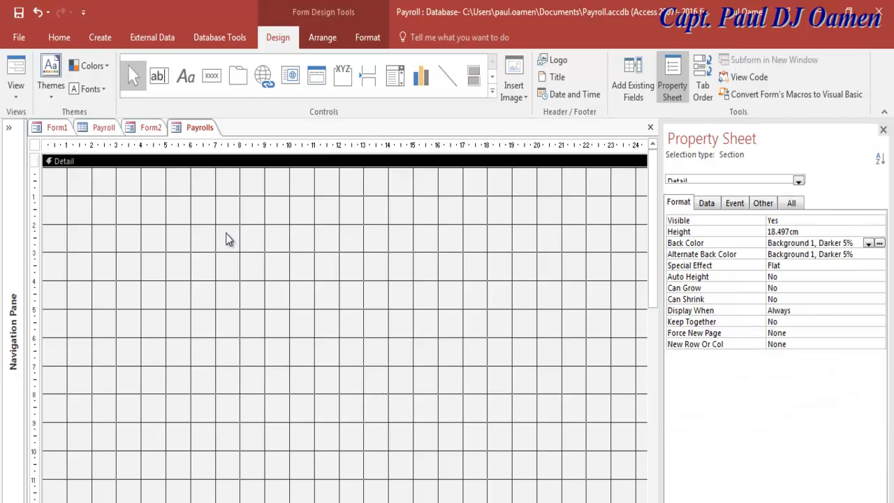
left_click(35, 145)
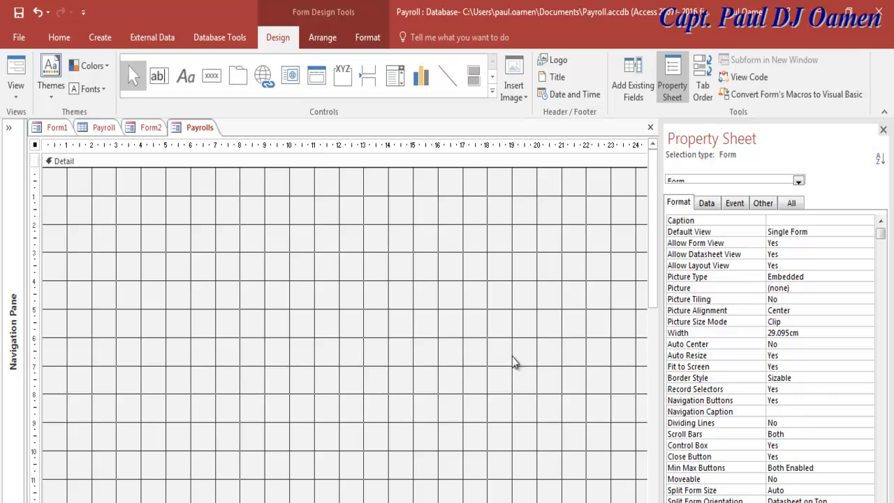
left_click(707, 204)
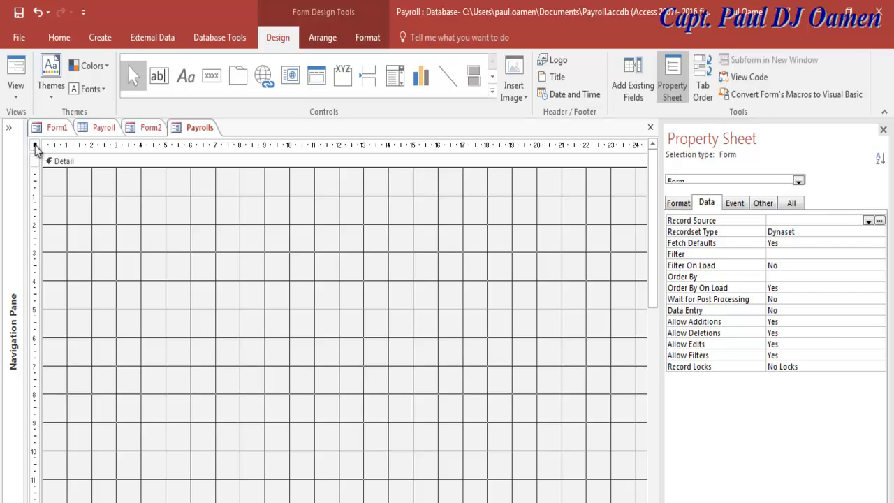
Close the property panel and reopen the whole form's properties from the form's shortcut menu.
left_click(883, 130)
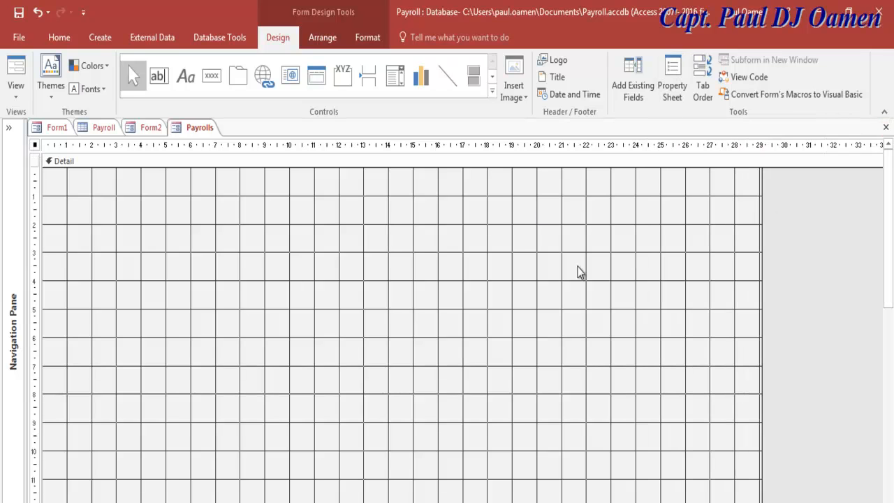
left_click(147, 180)
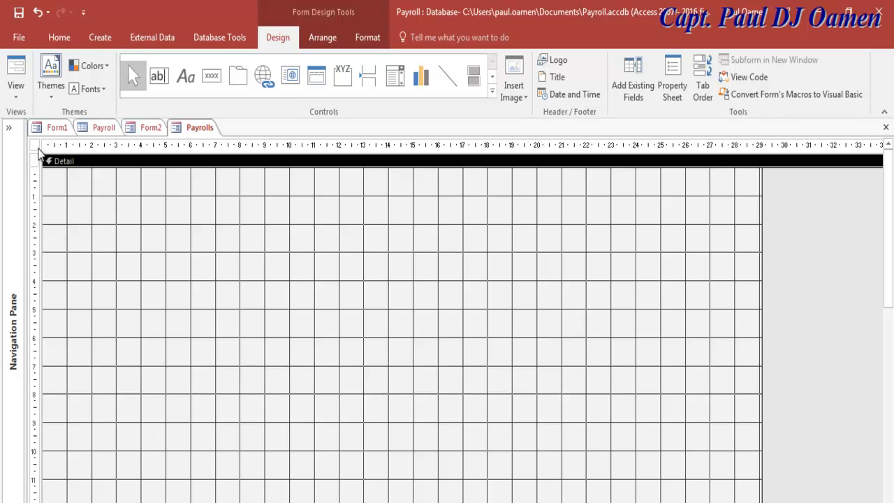
right_click(308, 301)
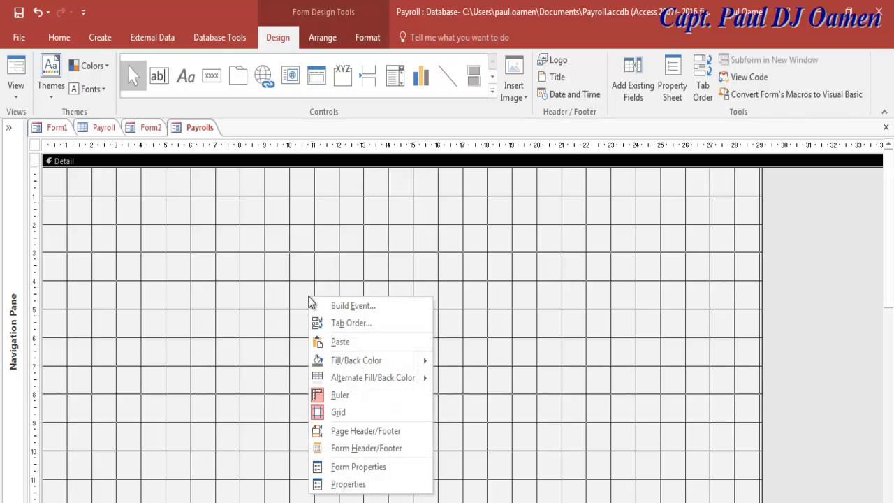
left_click(388, 468)
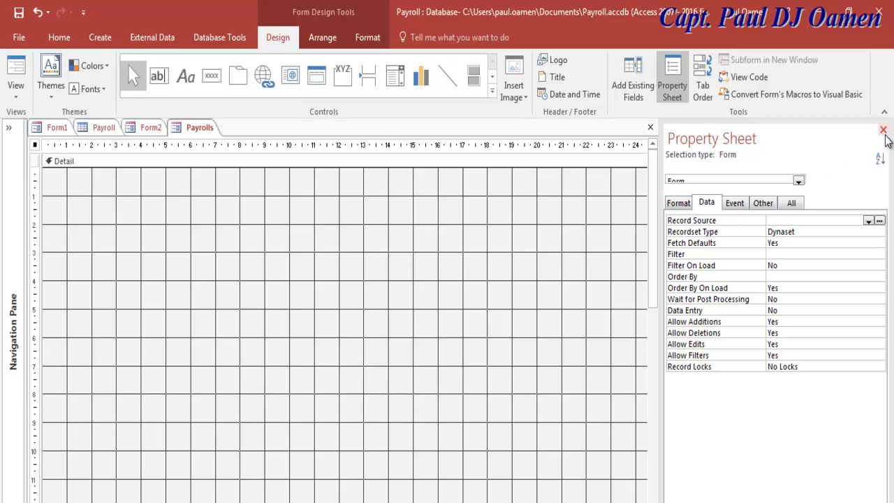
Choose Payroll as the form's Record Source on the Data tab, then re-expand the Navigation Pane.
left_click(882, 130)
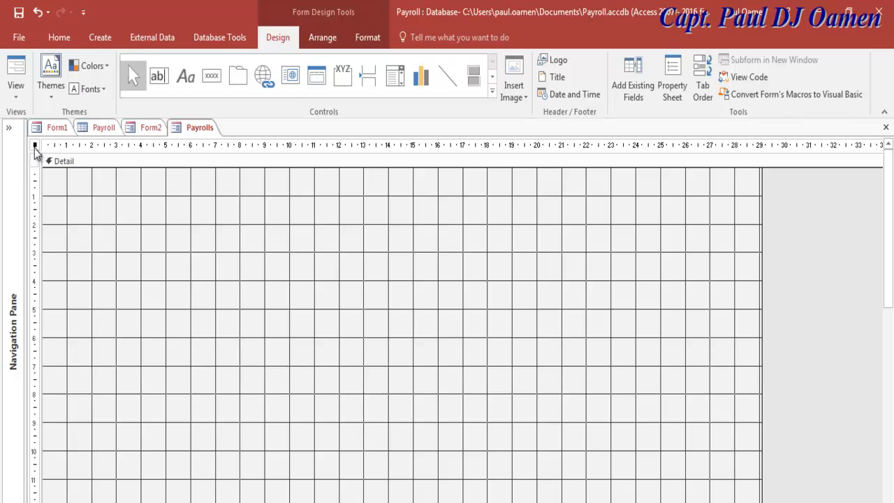
right_click(370, 301)
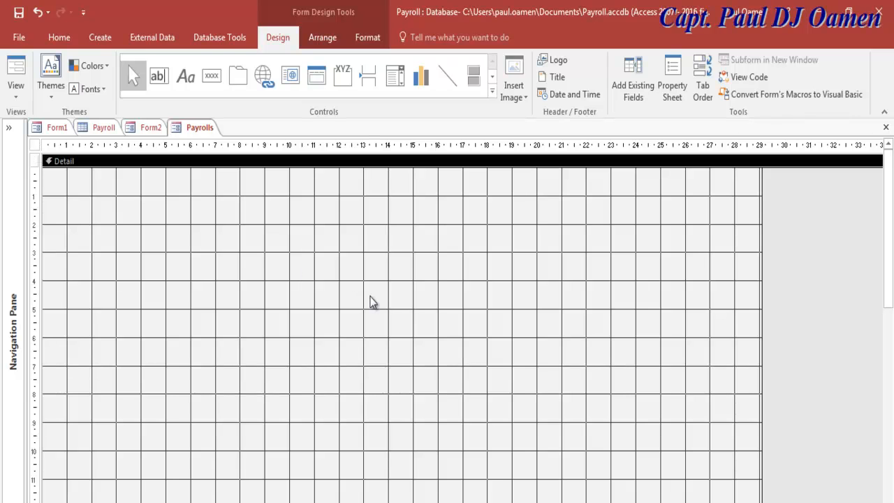
left_click(448, 467)
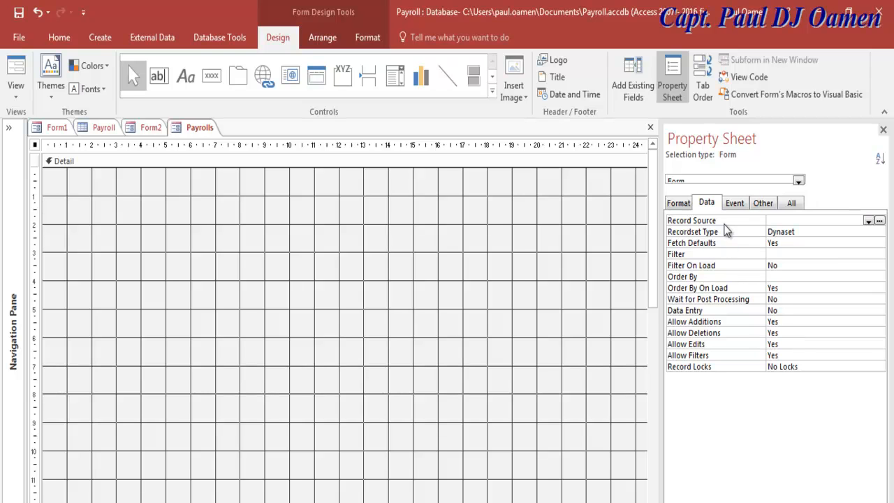
left_click(869, 222)
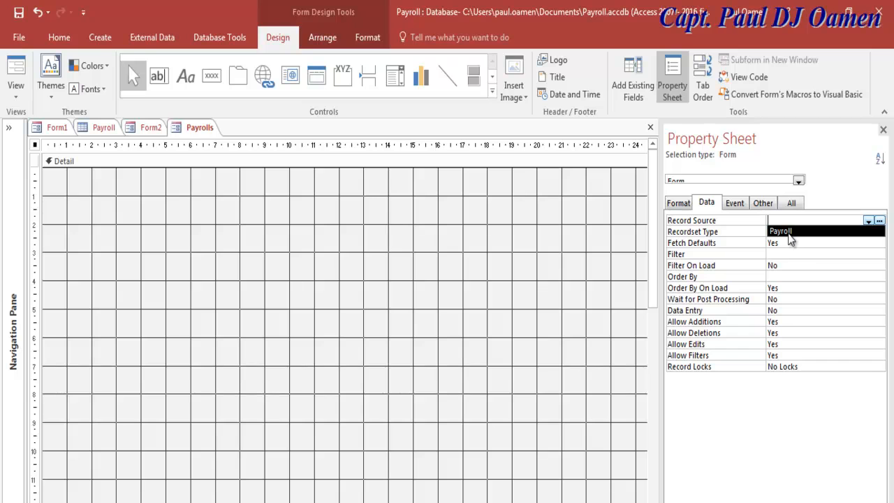
left_click(787, 232)
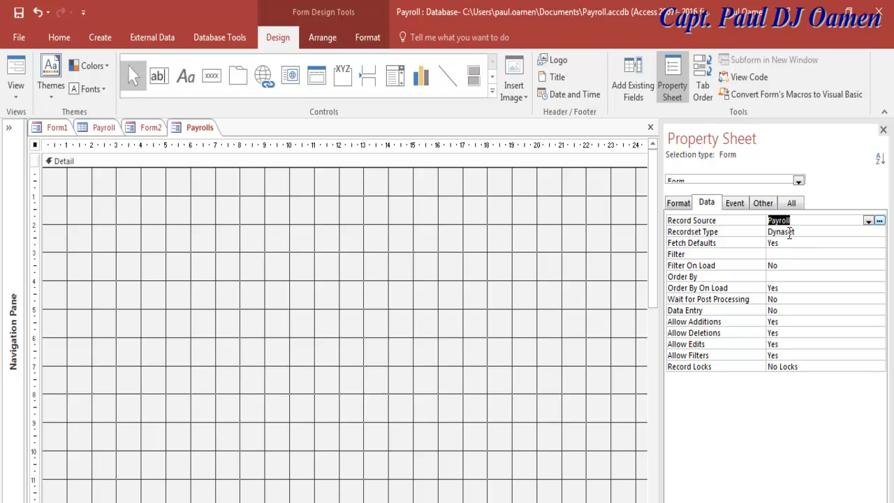
left_click(804, 220)
left_click(9, 128)
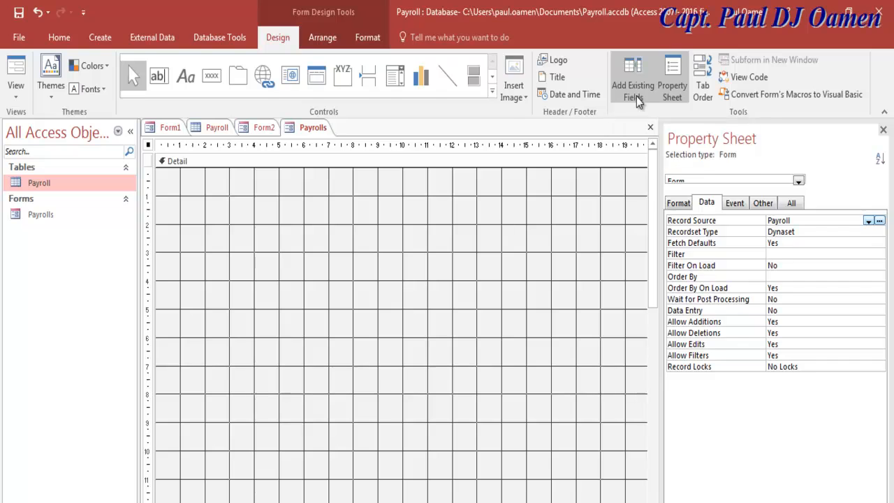
Hide the Navigation Pane and the Field List so only the Payrolls design grid shows.
left_click(635, 100)
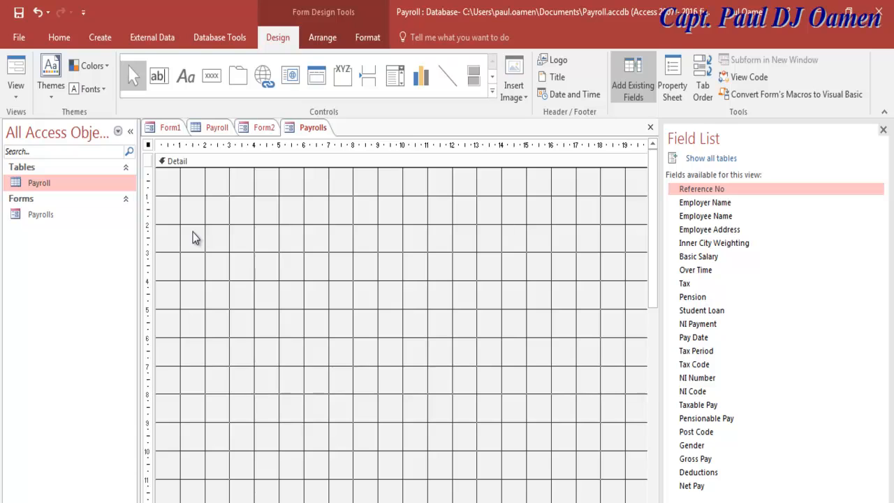
left_click(131, 133)
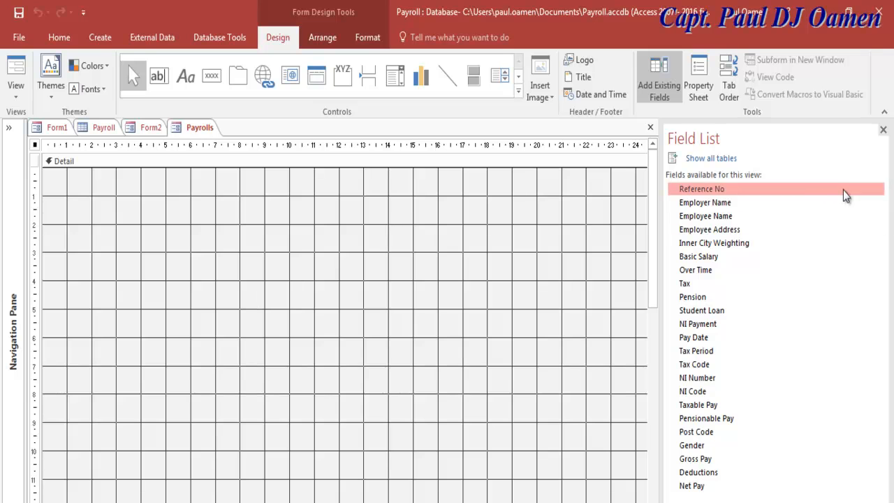
left_click(883, 131)
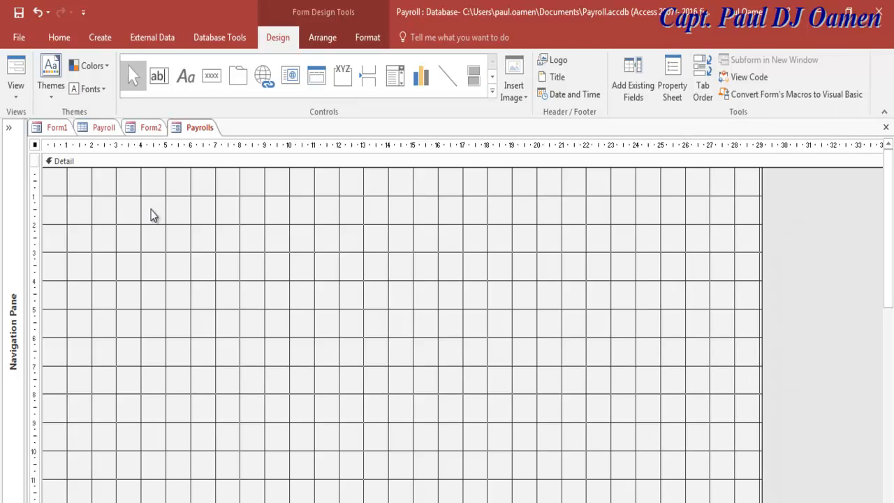
Place a label reading 'Payroll Management Systems' near the top of the form.
left_click(185, 82)
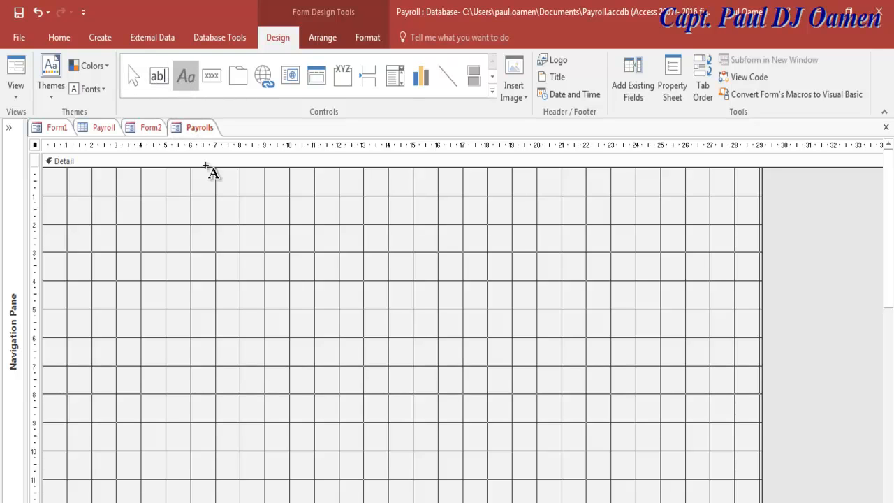
left_click(174, 198)
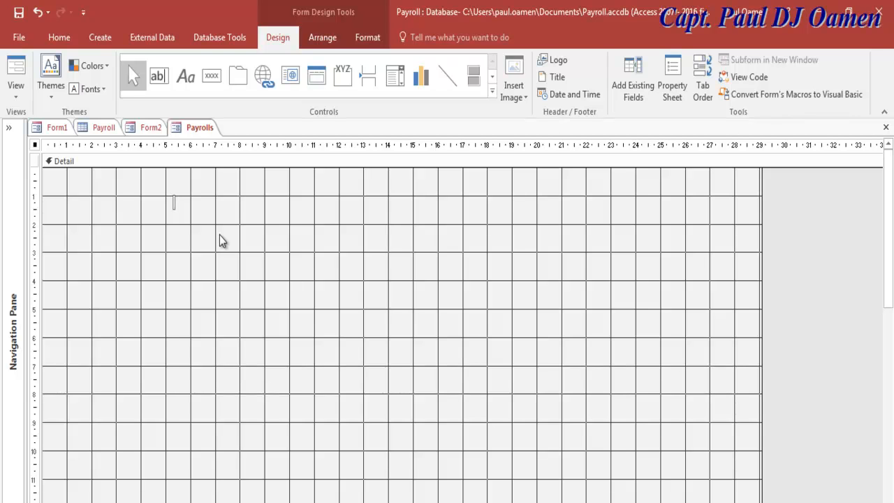
type("Payroll M")
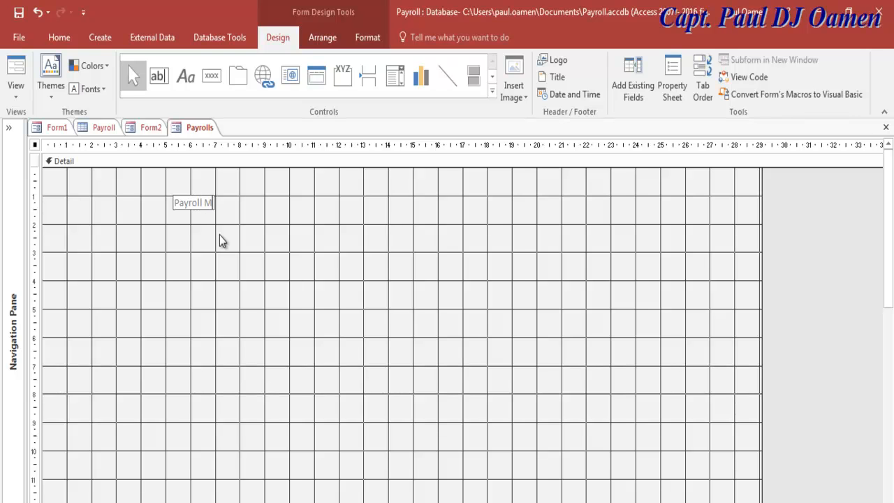
type("anagement Systems")
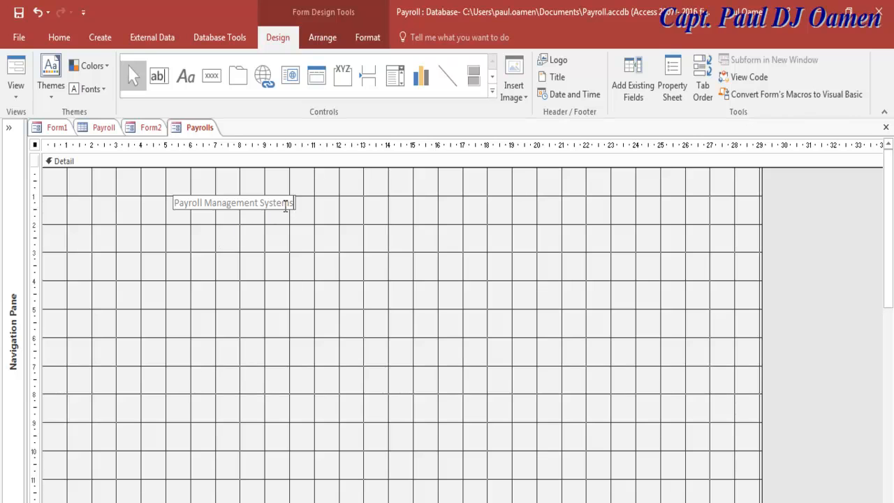
left_click(298, 239)
Select the title label and open its Property Sheet with F4.
left_click(281, 208)
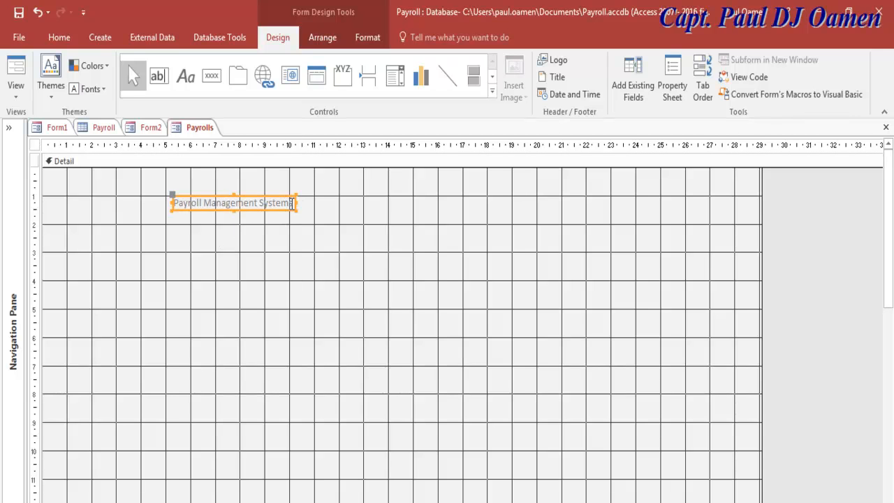
left_click_drag(292, 202, 170, 206)
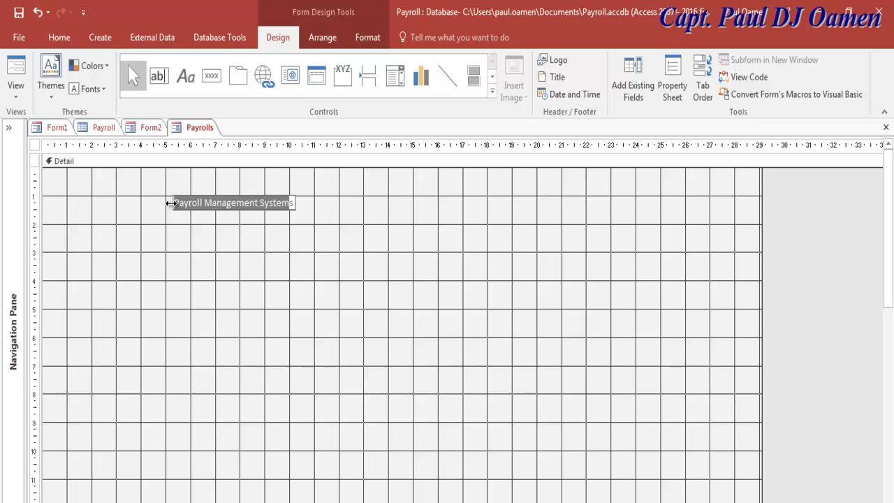
left_click(267, 206)
left_click(264, 208)
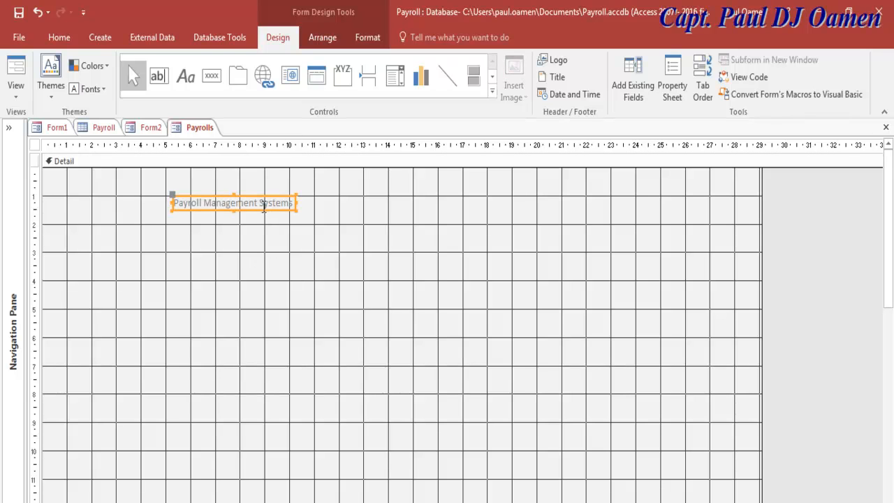
right_click(264, 203)
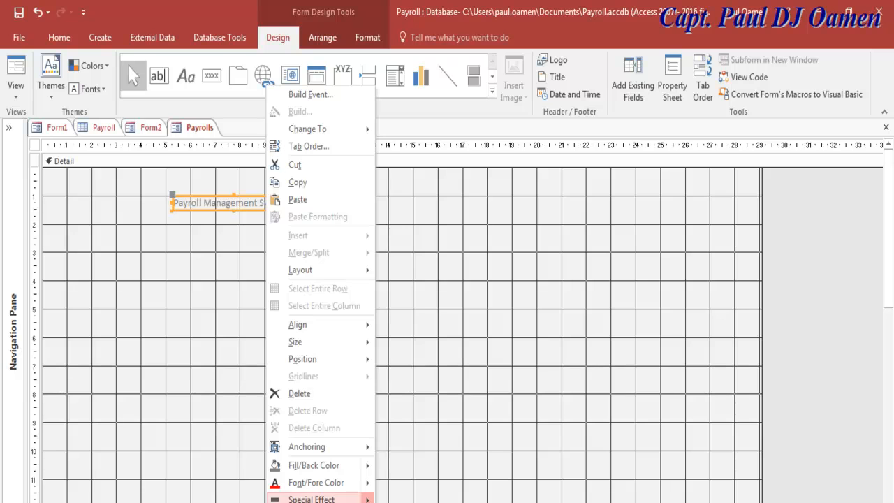
left_click(297, 257)
left_click(256, 207)
right_click(254, 207)
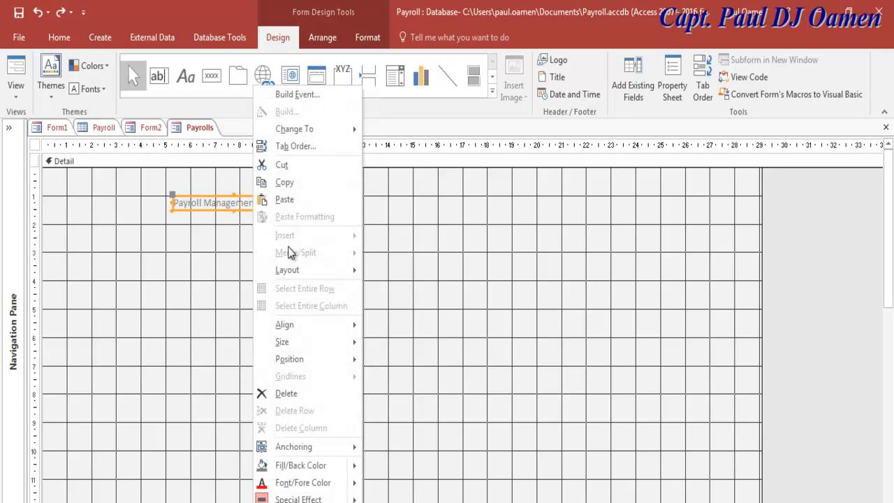
key("F4")
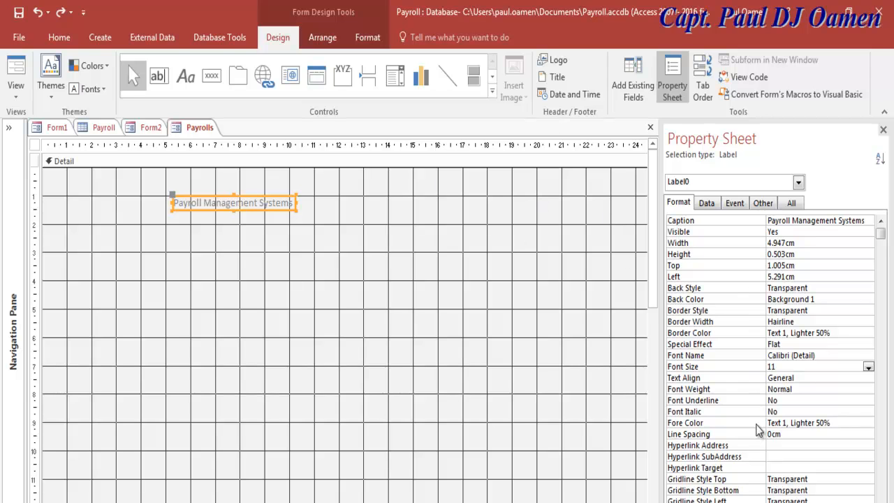
Set the title's font size to 48, then enlarge it and move it to the form's top.
left_click(868, 368)
type("48")
key("Return")
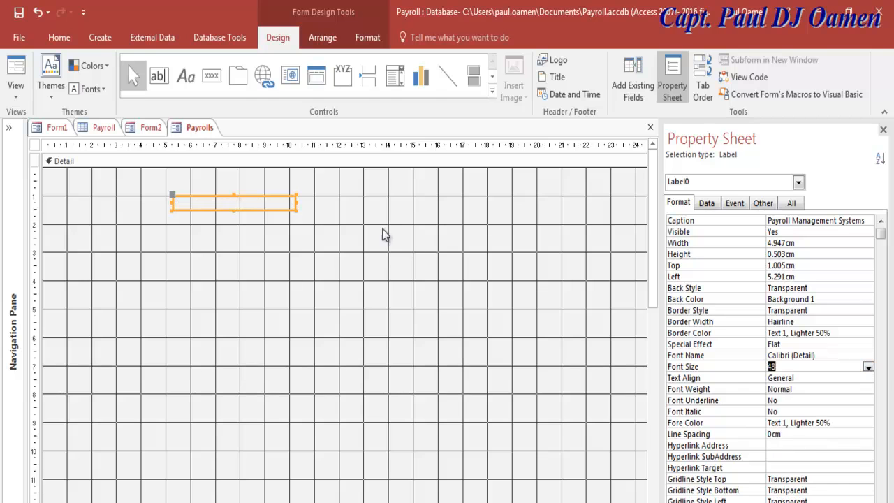
left_click_drag(296, 209, 592, 283)
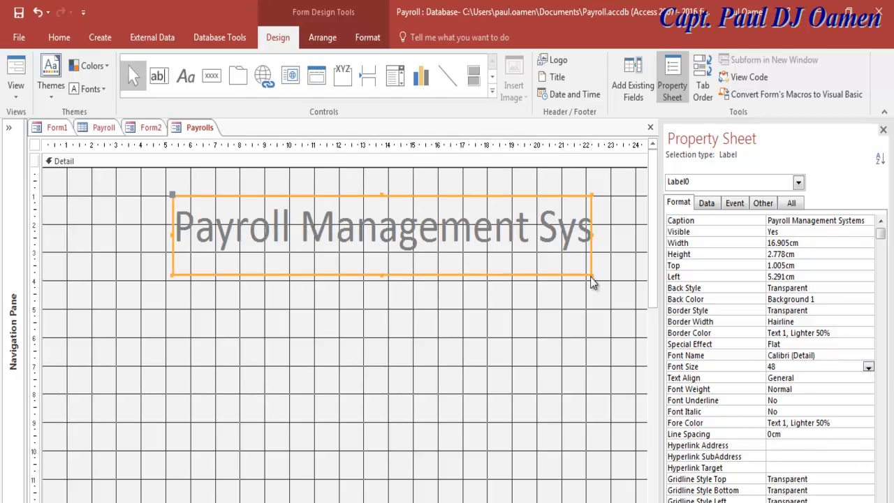
left_click_drag(485, 280, 478, 253)
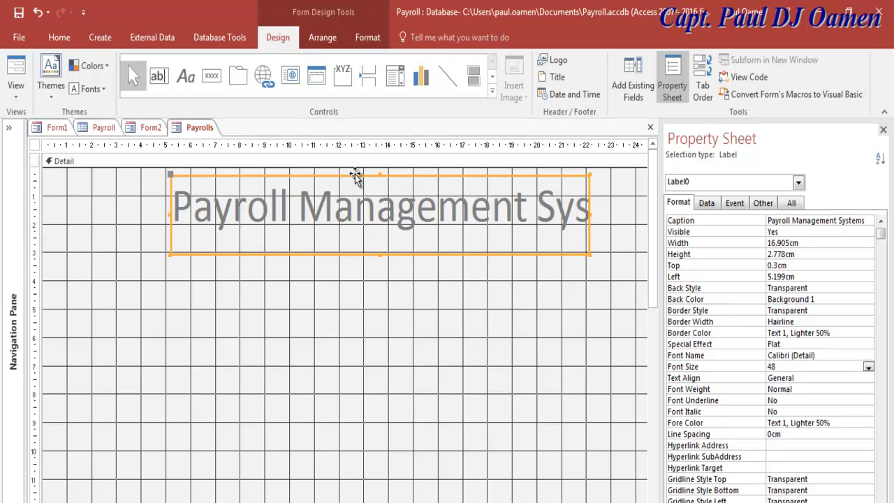
left_click_drag(363, 175, 296, 180)
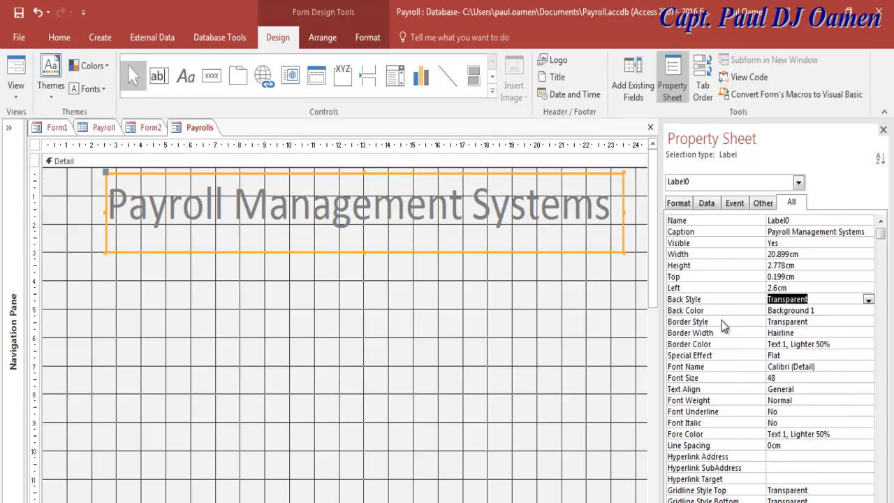
Try a dark red Back Color on the title, undo it, and reselect the label.
left_click(842, 310)
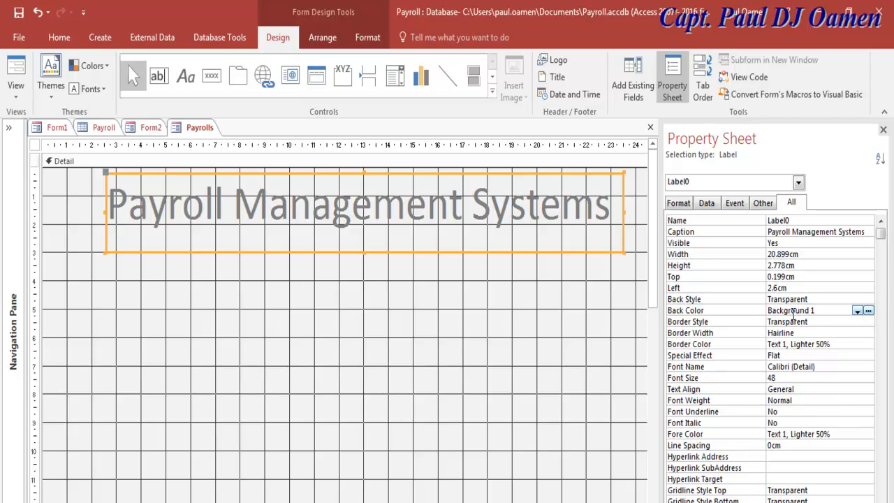
left_click(869, 310)
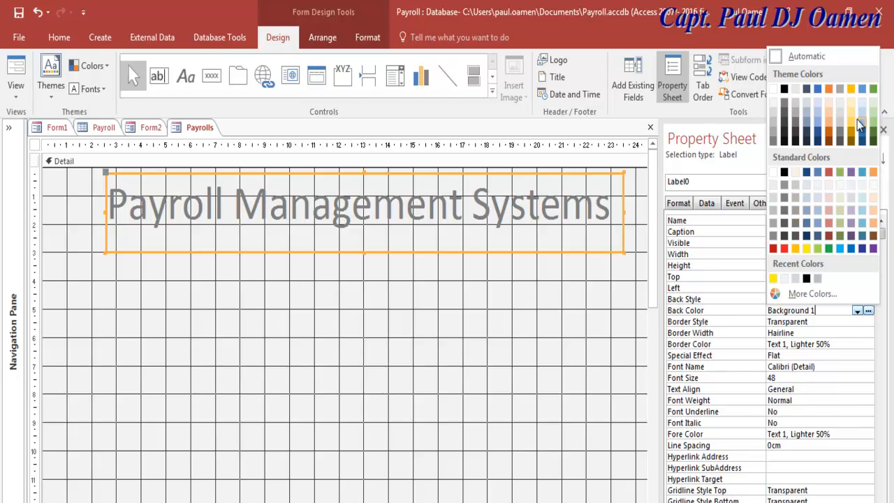
left_click(829, 236)
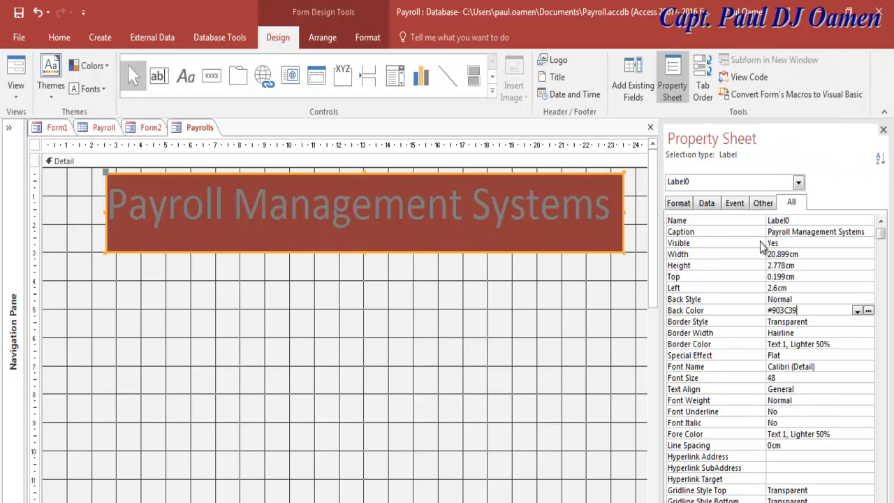
left_click(552, 353)
key("ctrl+z")
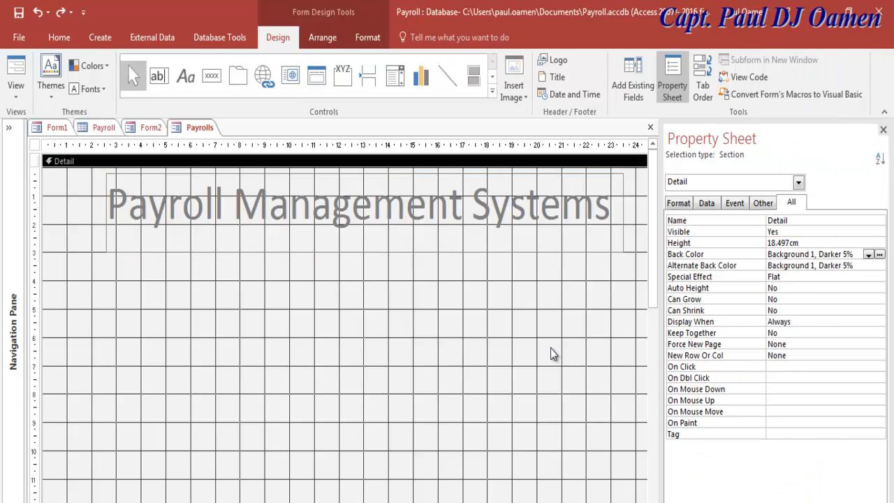
left_click(610, 252)
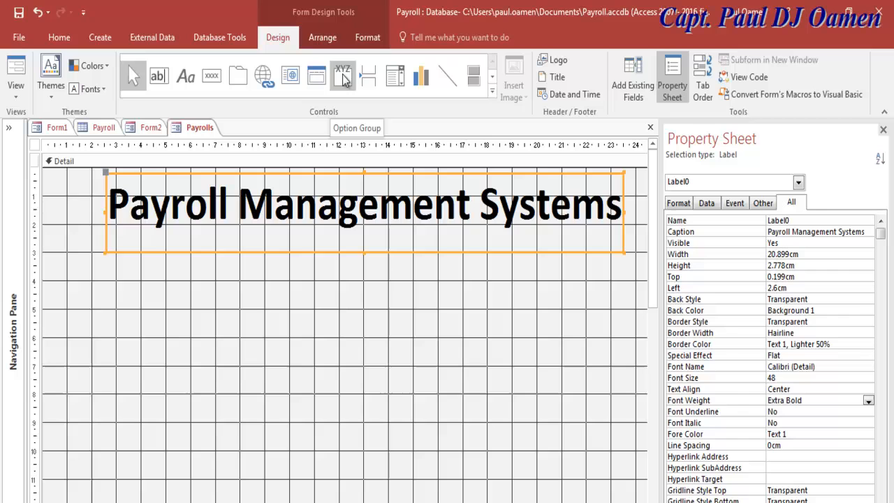
Insert an option group frame below the title, cancelling its setup wizard.
left_click(492, 92)
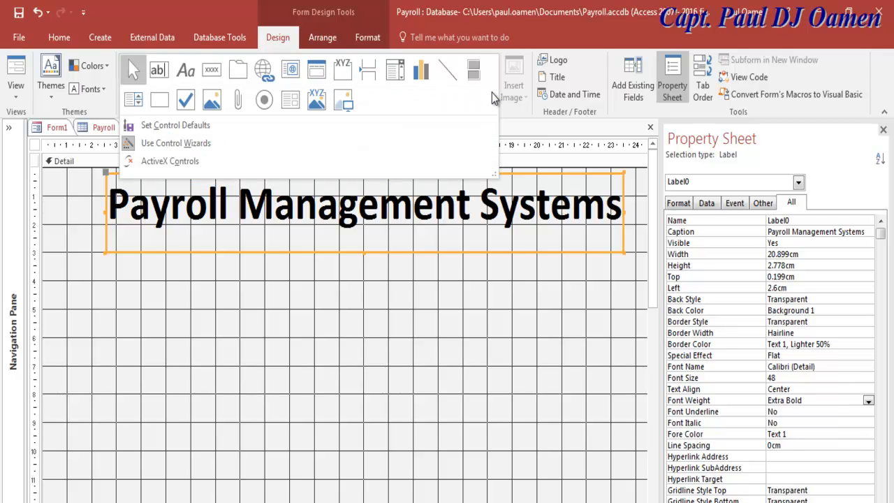
left_click(343, 70)
left_click(86, 271)
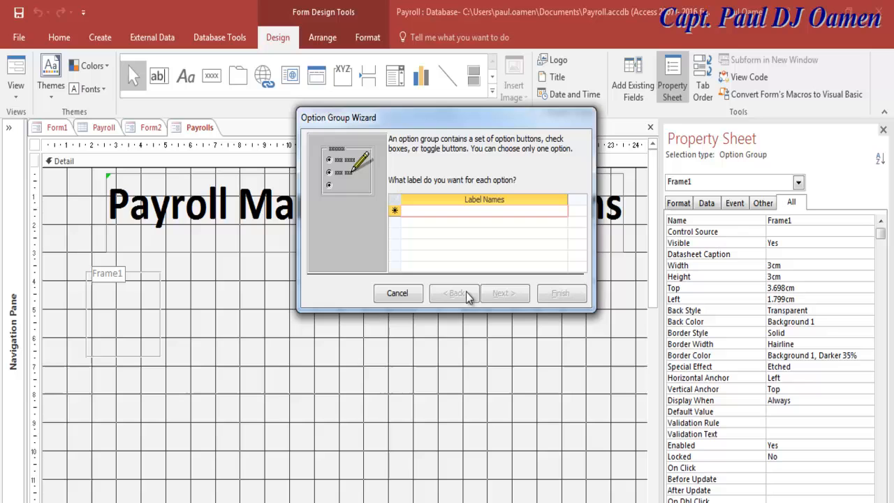
left_click(412, 293)
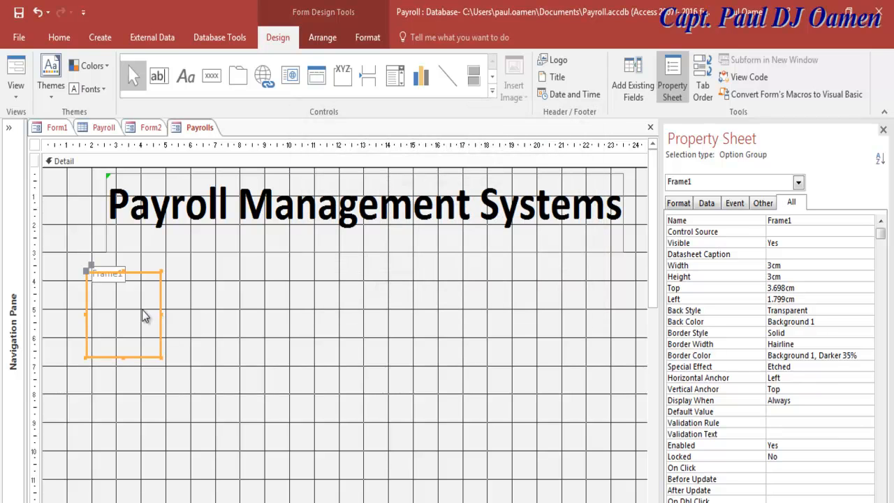
Delete the Frame1 caption, widen the frame to about 8.7 cm, and close the Property Sheet.
left_click(118, 281)
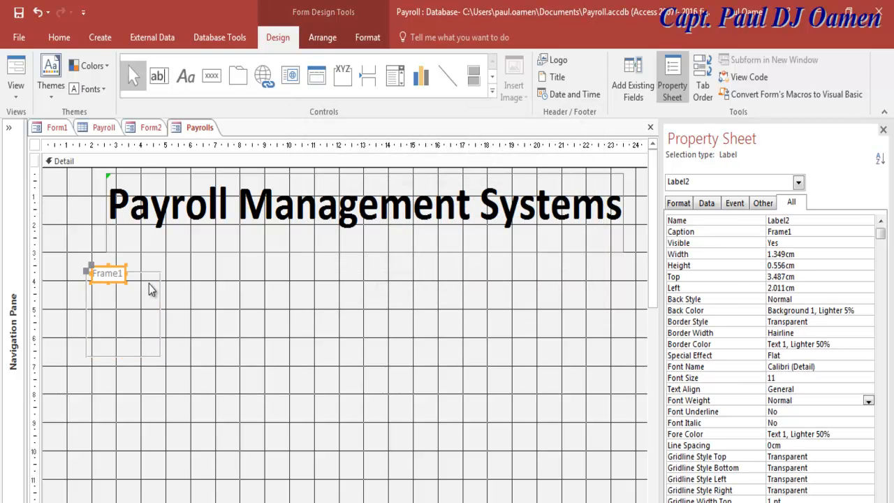
key("Delete")
left_click(139, 305)
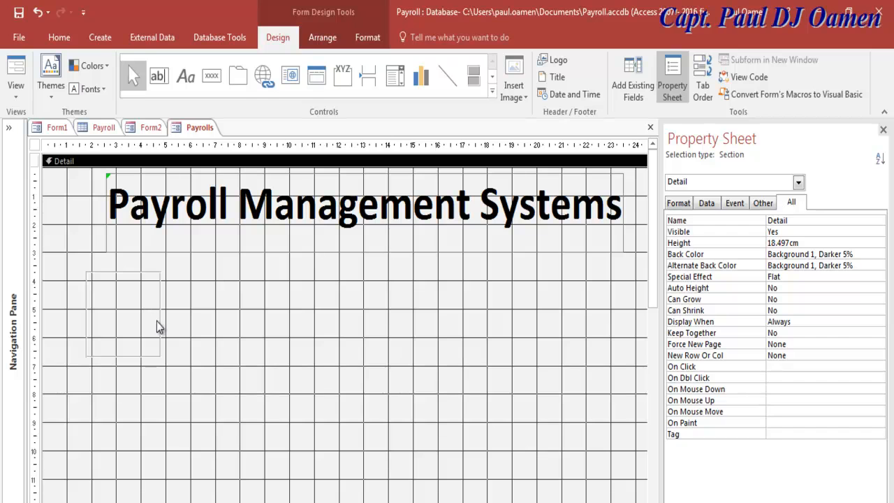
left_click(158, 323)
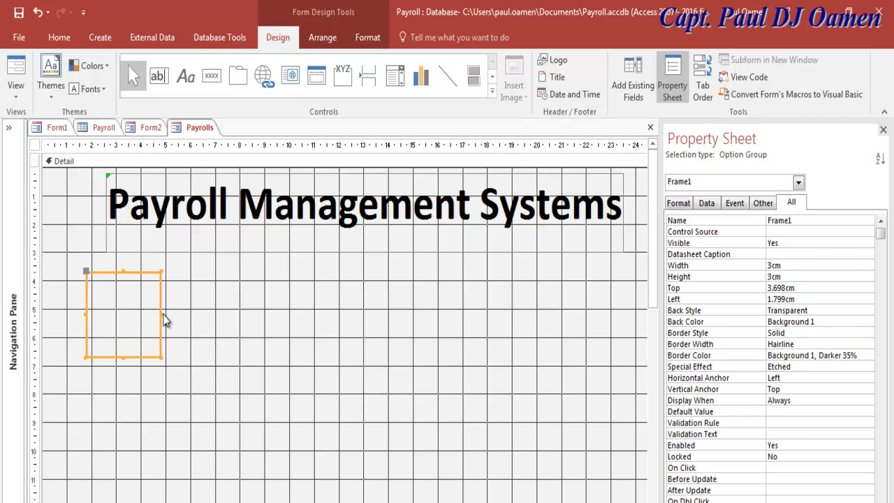
left_click_drag(162, 314, 303, 318)
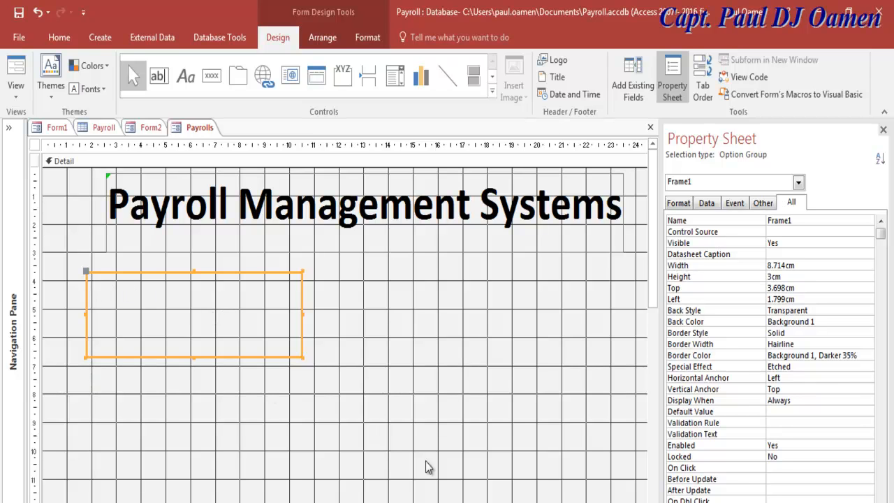
left_click(882, 131)
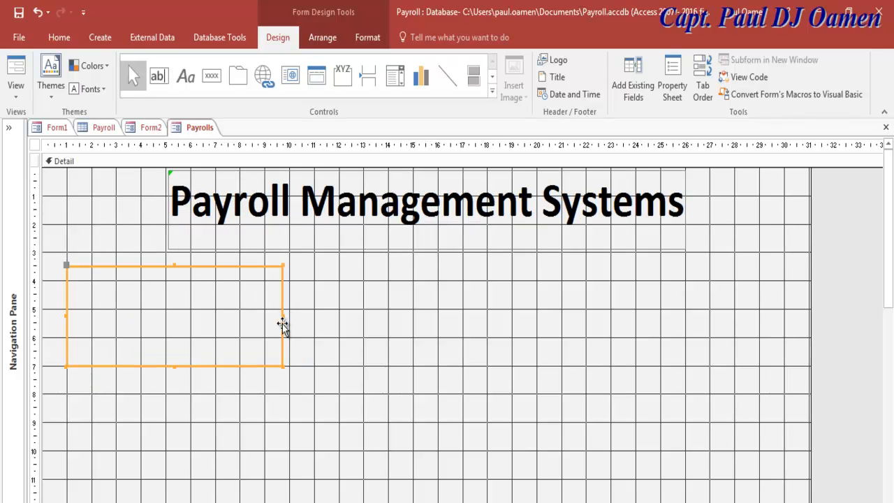
Widen the frame and drag the Reference No field from the Field List onto the form.
left_click_drag(282, 316, 325, 315)
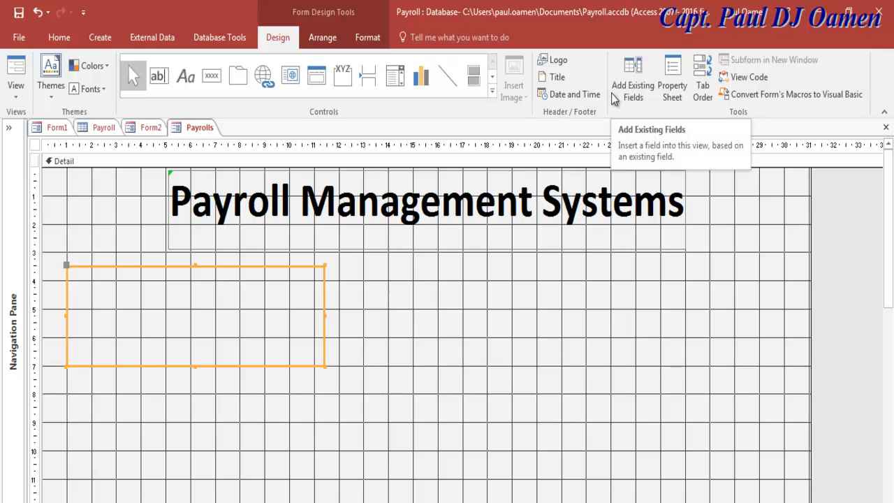
left_click(641, 81)
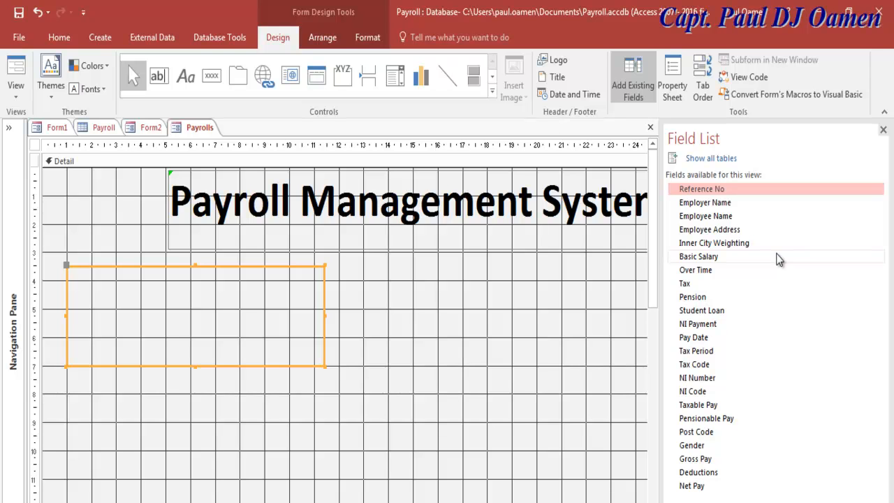
left_click_drag(694, 189, 210, 291)
Nudge the employer frame up, select the employee frame, and scroll the Field List.
left_click(88, 293)
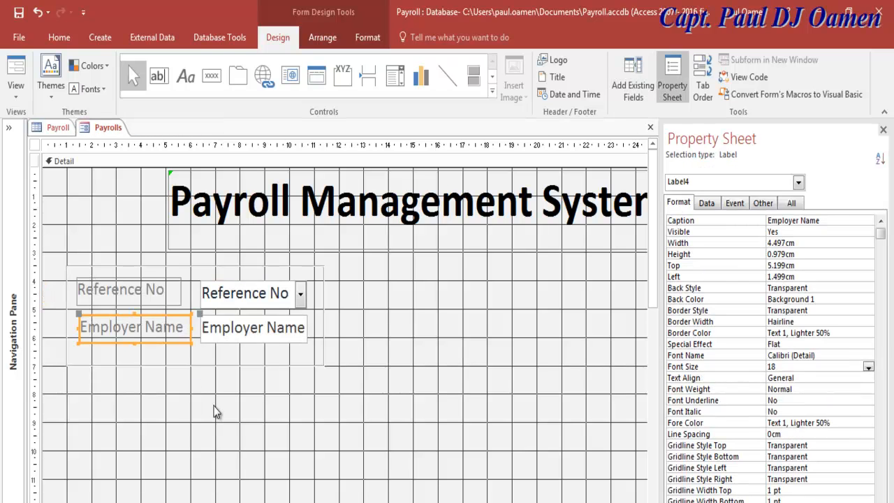
left_click(214, 411)
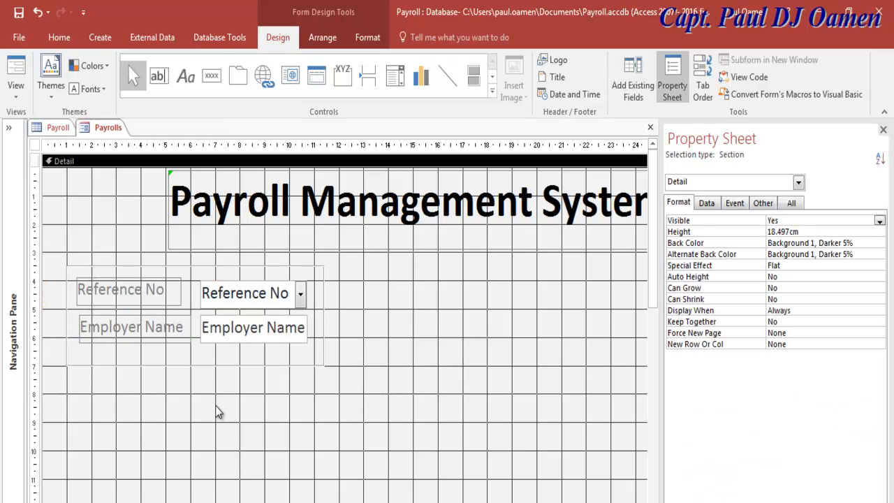
left_click(235, 266)
left_click_drag(235, 266, 235, 260)
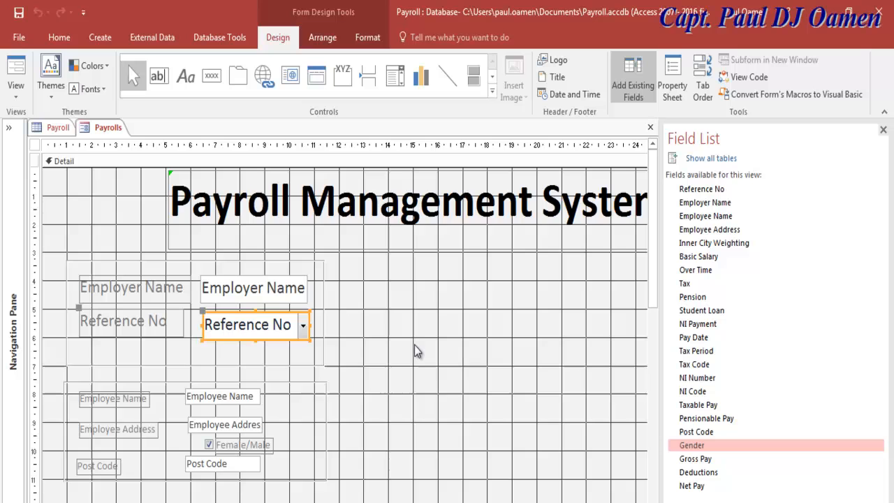
left_click(414, 345)
left_click(308, 383)
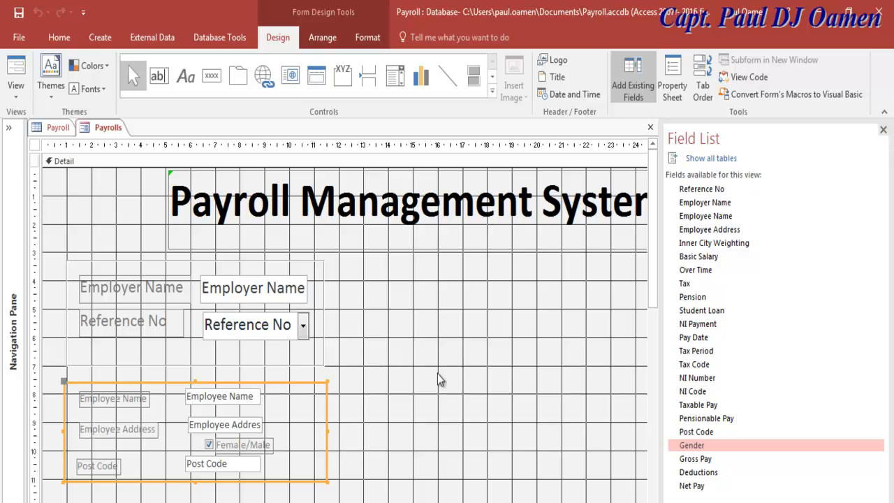
scroll(654, 255, "down", 1)
left_click_drag(654, 255, 646, 328)
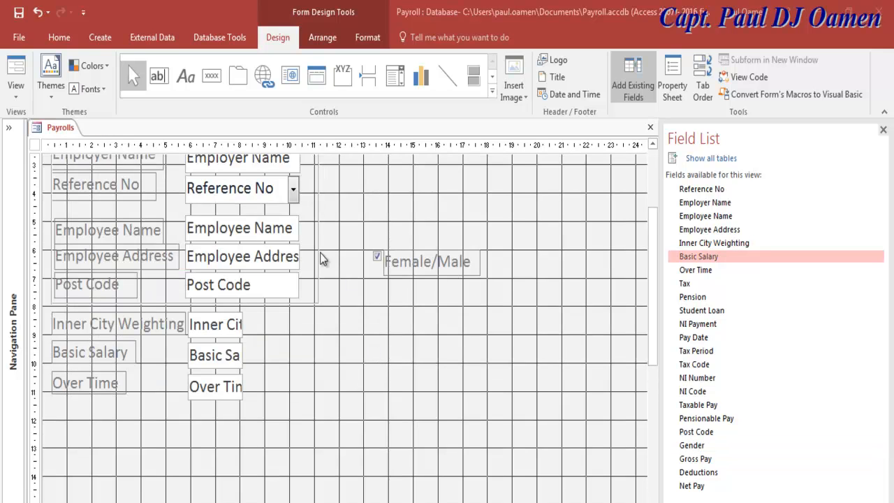
left_click(16, 92)
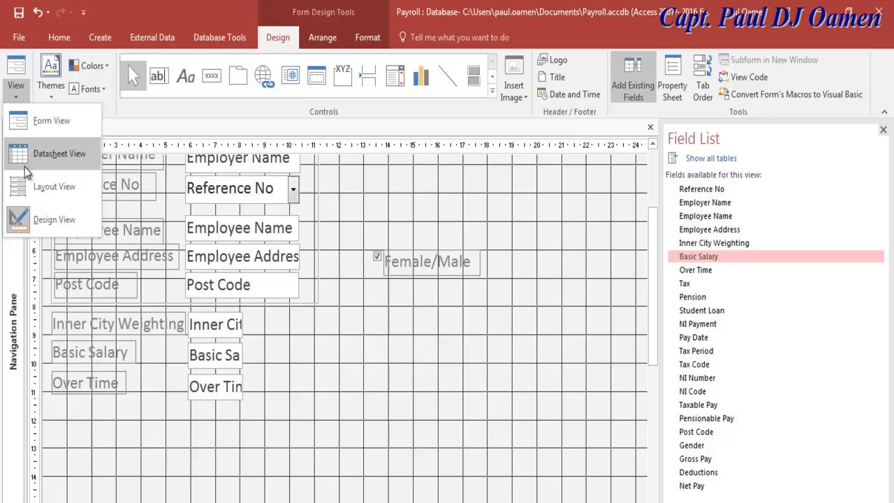
left_click(40, 119)
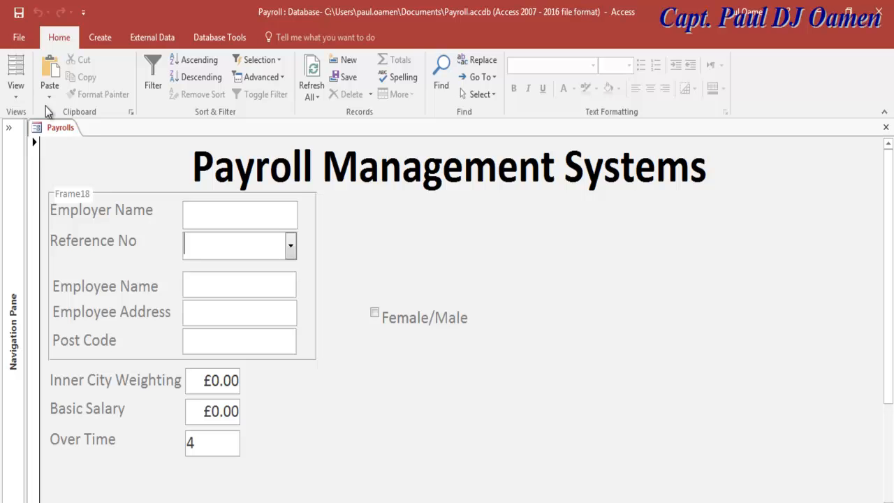
left_click(16, 94)
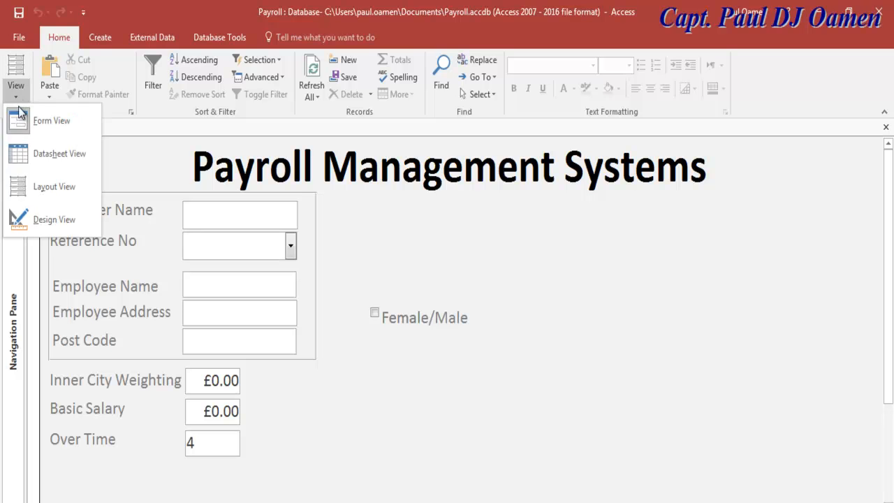
left_click(37, 220)
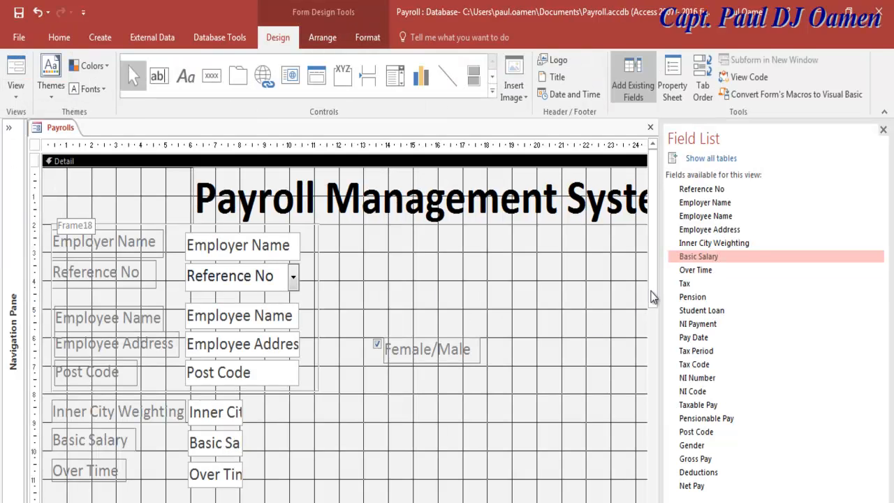
Move the Female/Male checkbox beside the Post Code field.
left_click_drag(376, 305, 479, 389)
left_click_drag(452, 349, 615, 395)
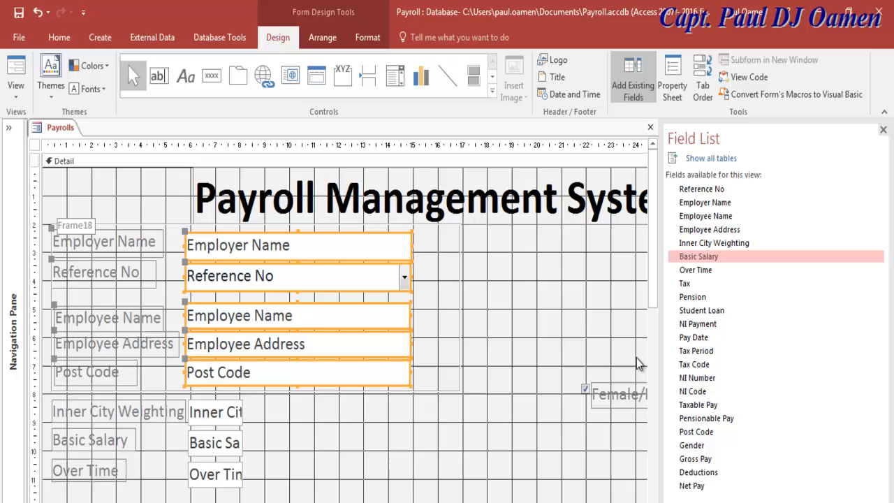
left_click_drag(652, 293, 655, 313)
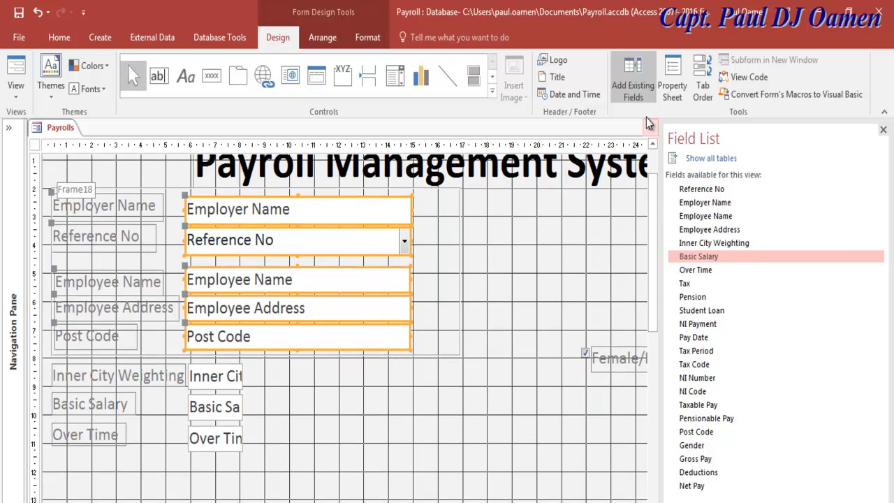
Add the Tax, Pension, Student Loan and NI Payment fields to the form together.
left_click(634, 83)
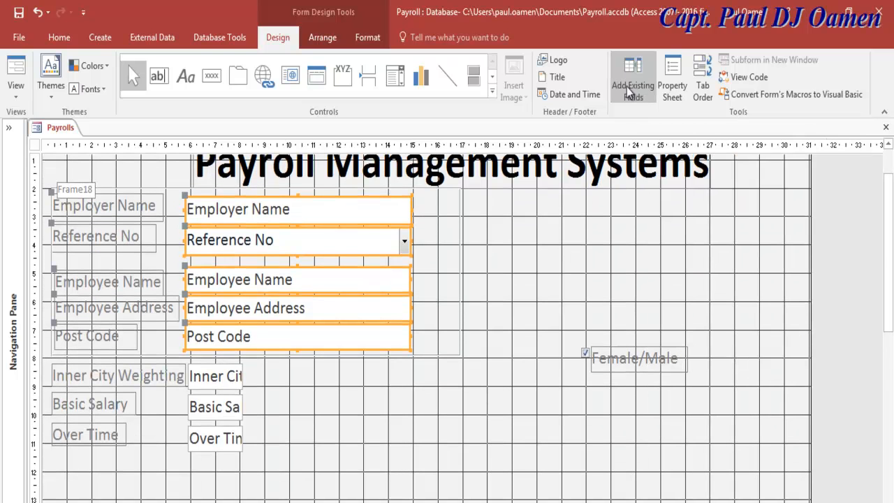
left_click(643, 96)
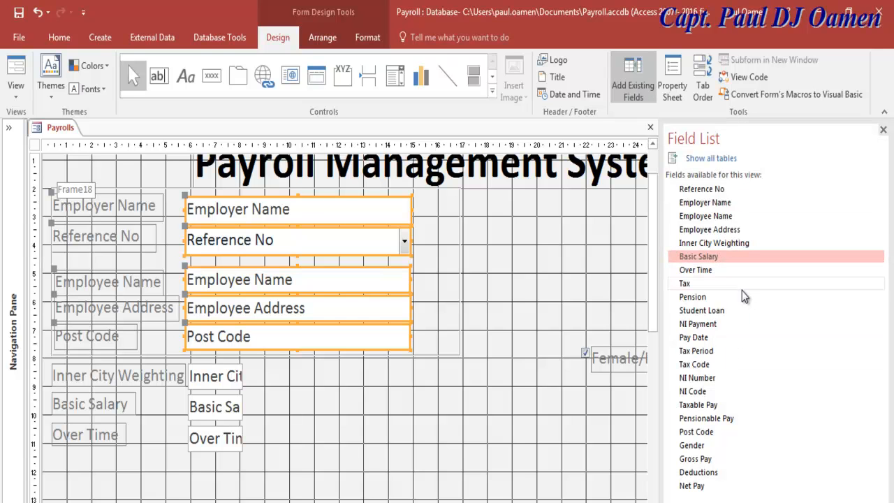
left_click(702, 286)
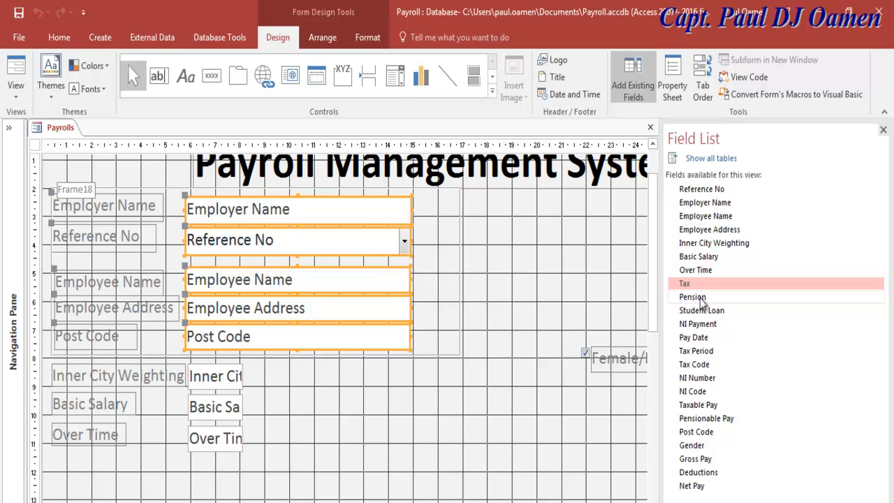
left_click(702, 298, "ctrl")
left_click(705, 311, "ctrl")
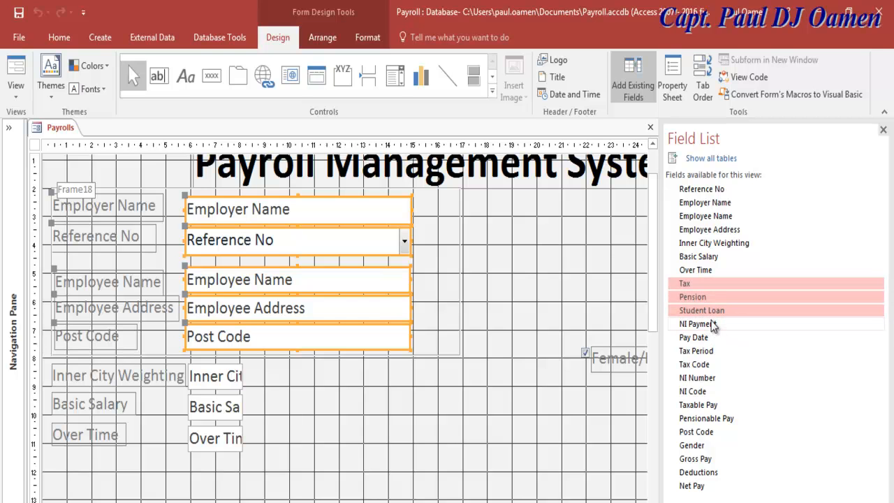
left_click(712, 325, "ctrl")
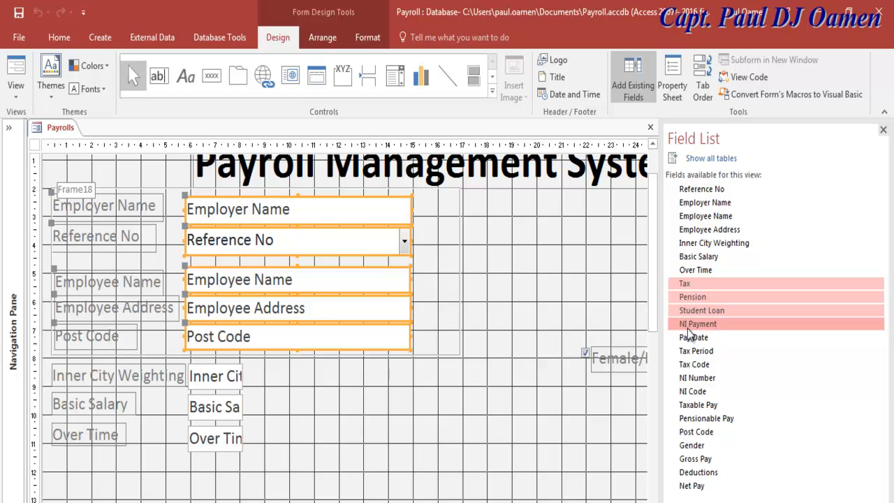
left_click_drag(709, 326, 273, 384)
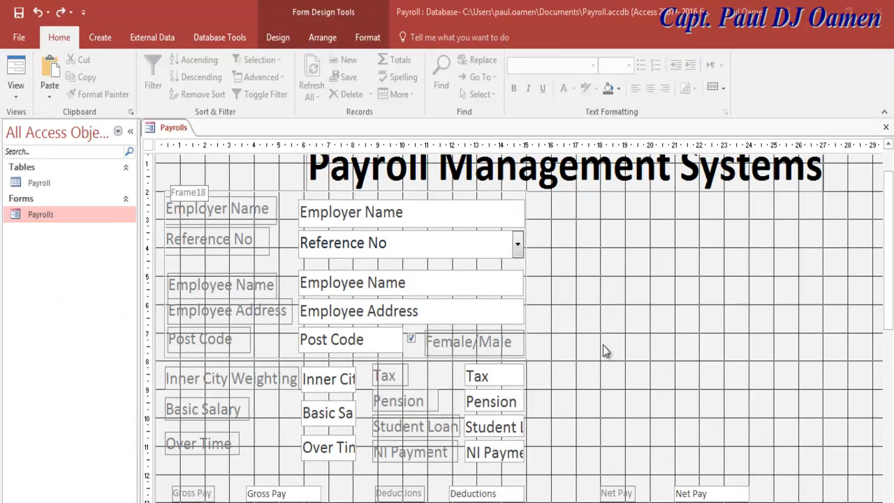
Set the Gross Pay, Deductions and Net Pay row to font size 18.
left_click(129, 132)
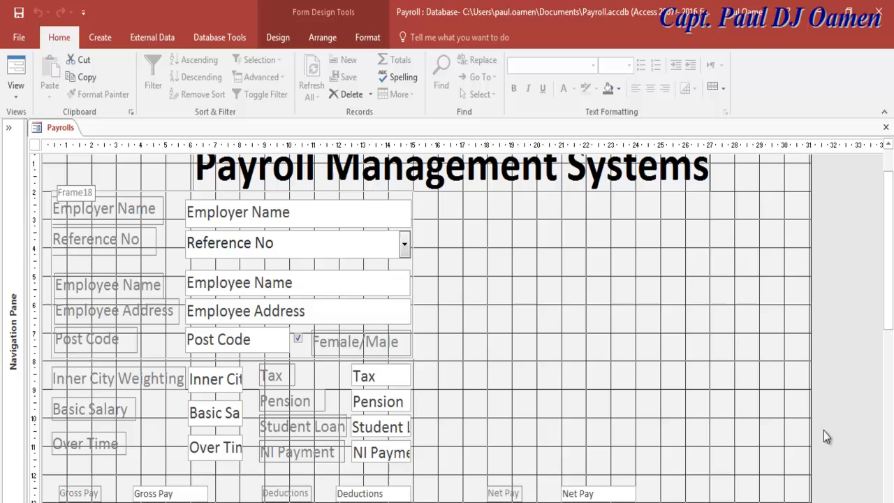
scroll(890, 328, "down", 1)
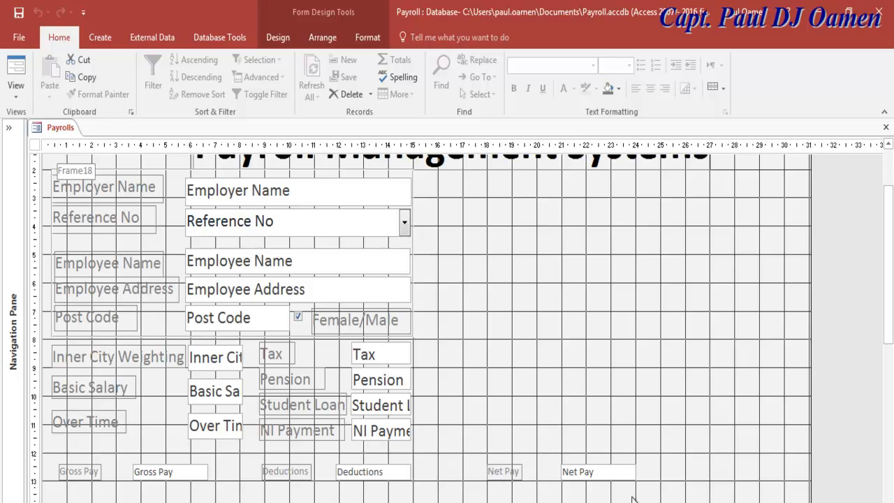
left_click_drag(59, 453, 652, 485)
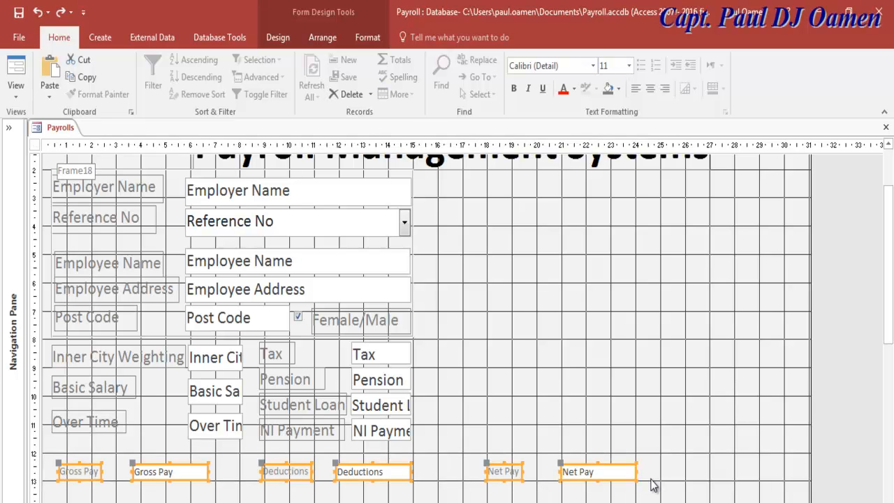
left_click(372, 36)
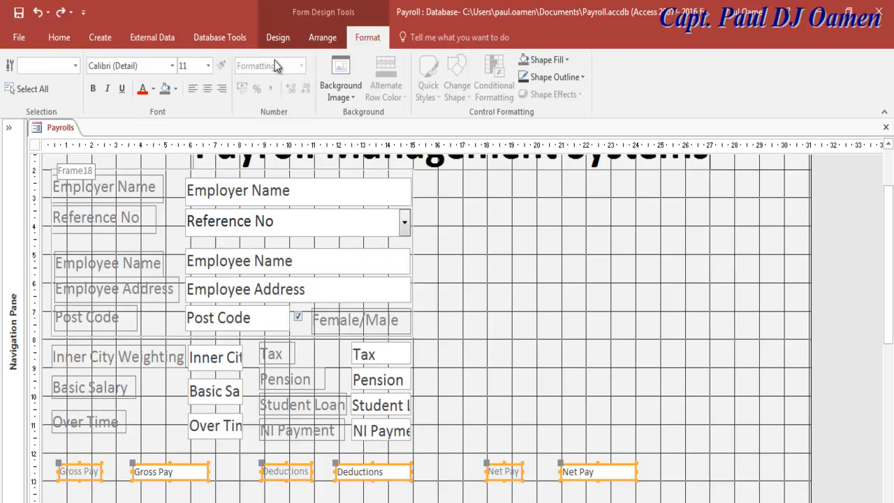
left_click(207, 66)
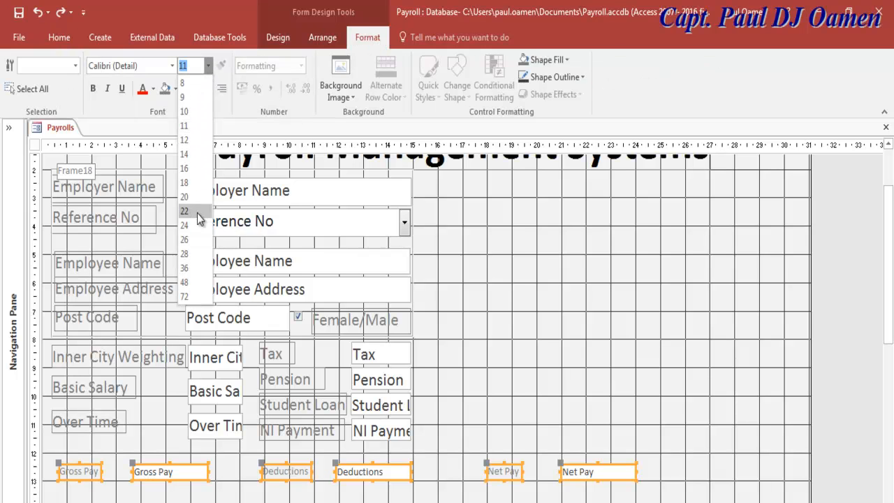
left_click(196, 186)
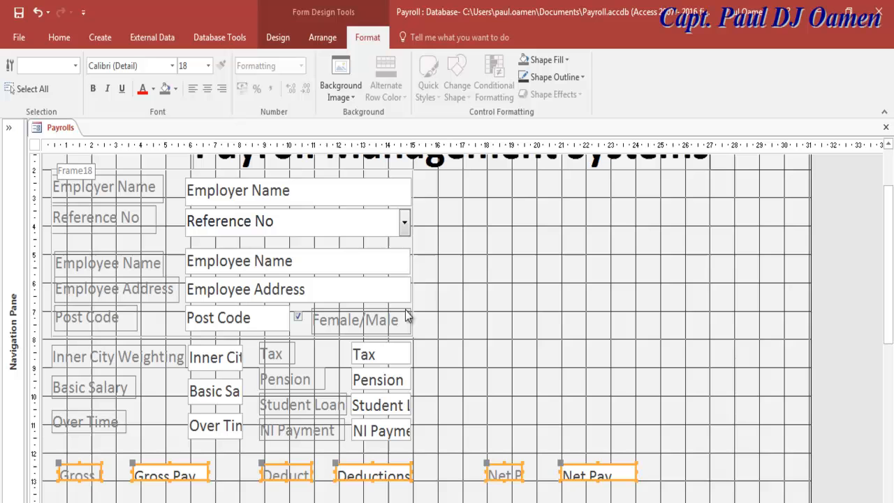
Make all the selected field labels' text black.
left_click_drag(427, 181, 50, 426)
left_click(145, 90)
left_click(650, 361)
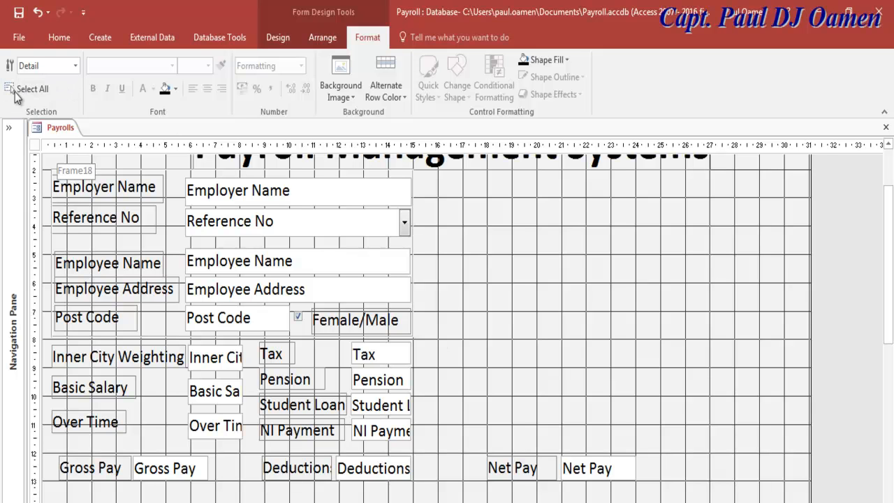
left_click(59, 37)
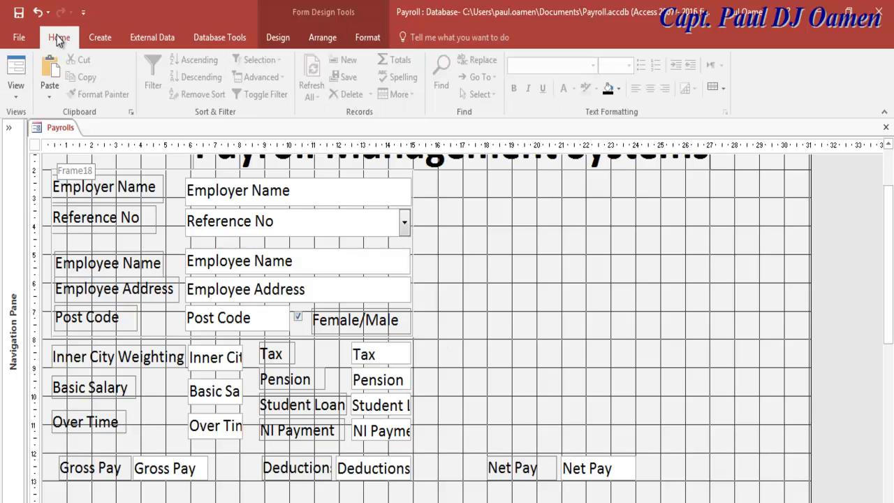
Preview the finished form as users see it, then return the Payrolls form to Design View.
left_click(15, 89)
left_click(42, 121)
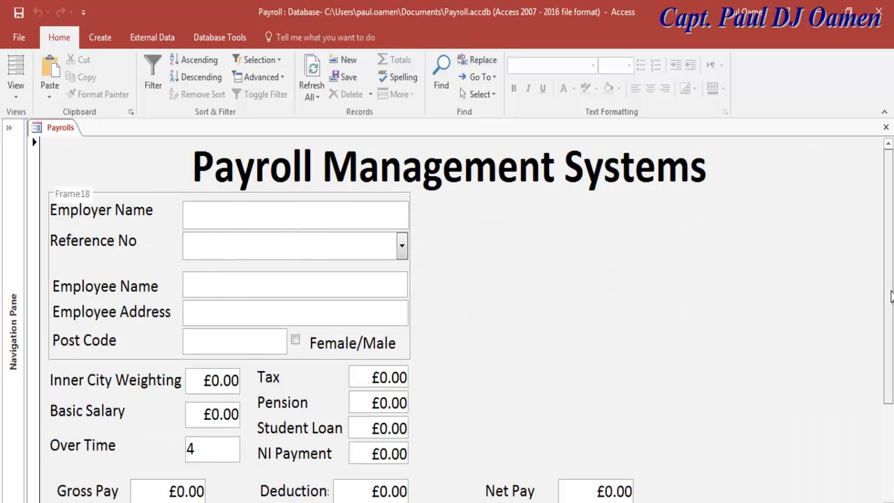
scroll(891, 300, "down", 1)
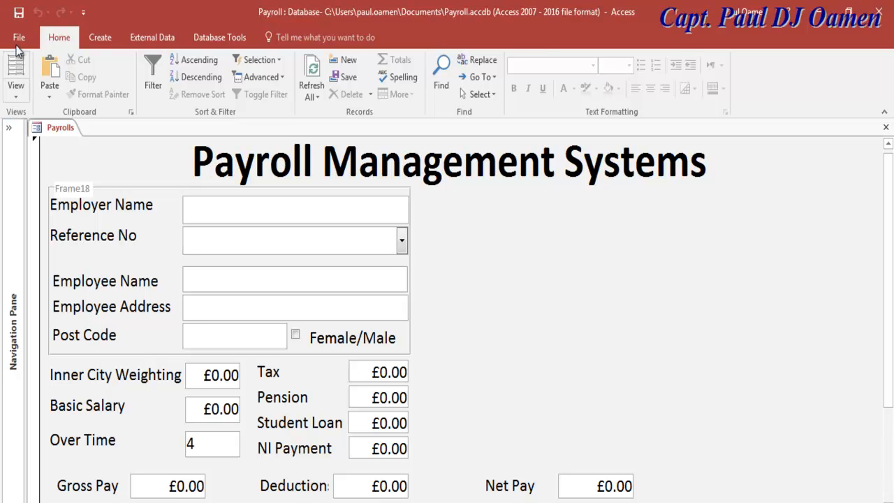
left_click(15, 81)
left_click(16, 93)
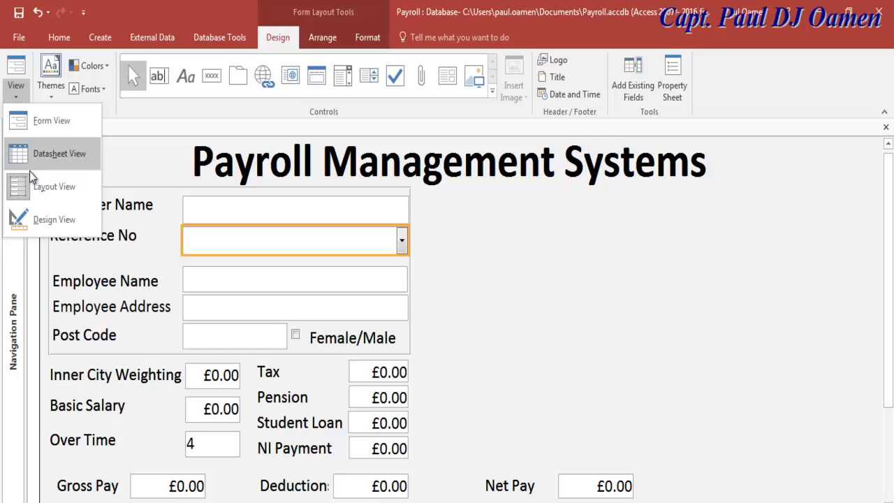
left_click(30, 218)
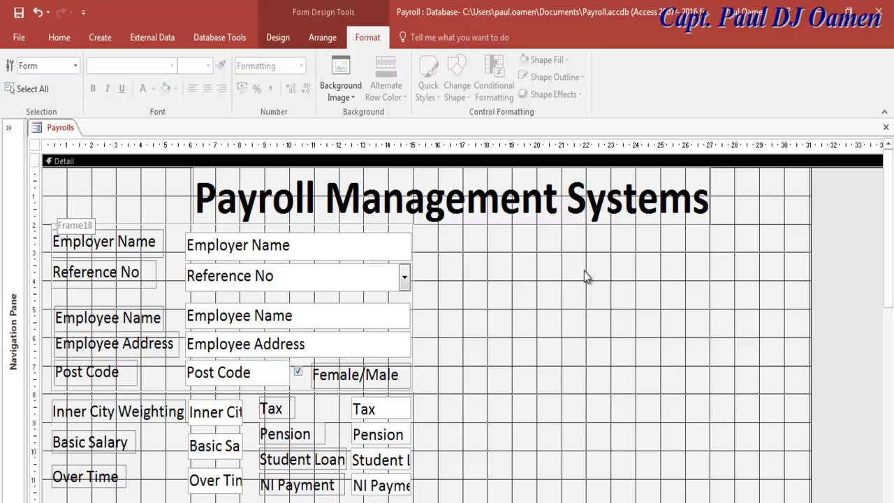
Place the seven fields Pay Date through Pensionable Pay on the form's right, with Recommendations beneath them.
left_click(277, 38)
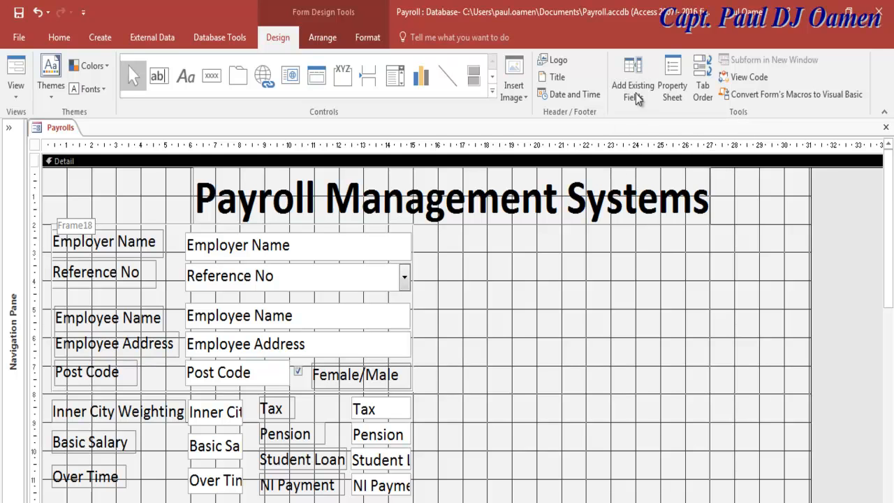
left_click(634, 91)
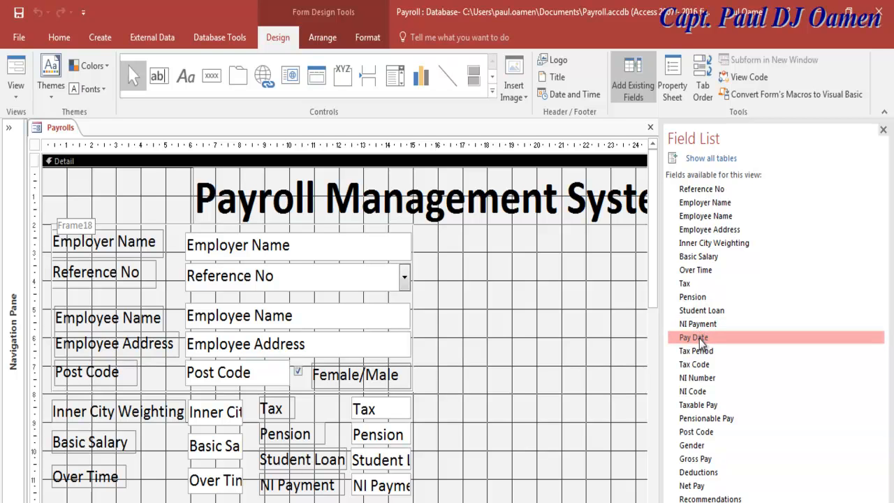
left_click(719, 407, "shift")
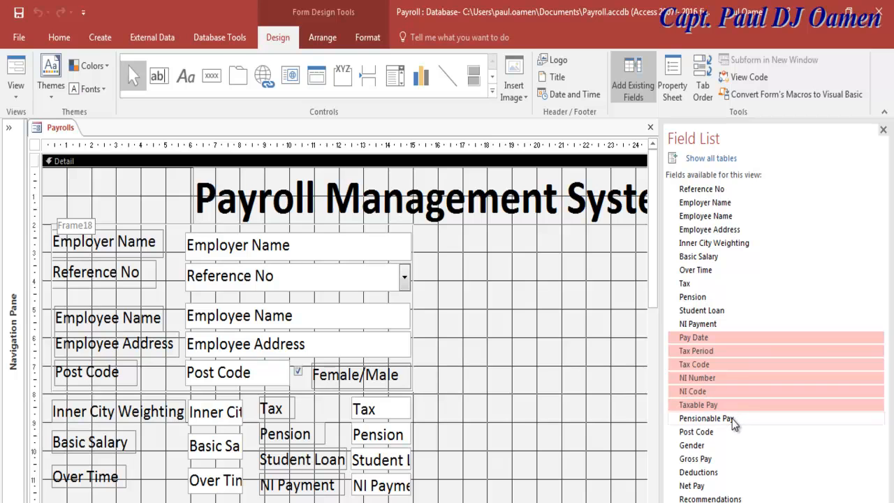
left_click(732, 419, "shift")
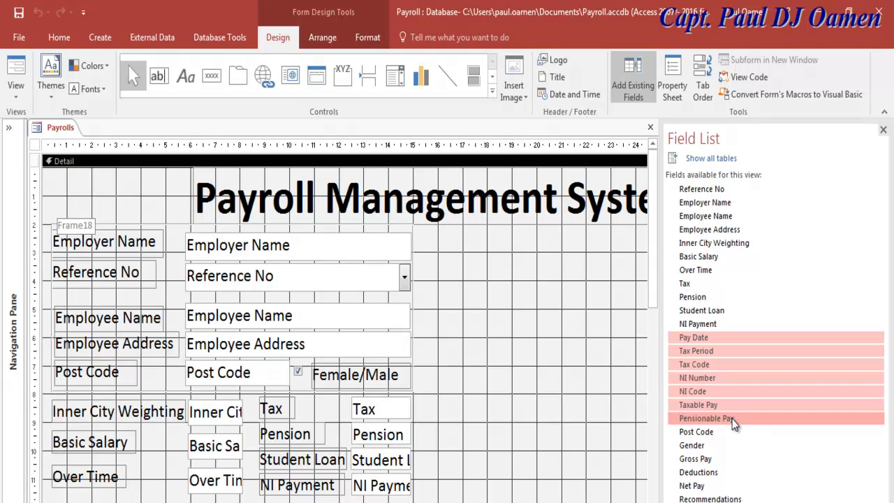
left_click_drag(733, 419, 546, 246)
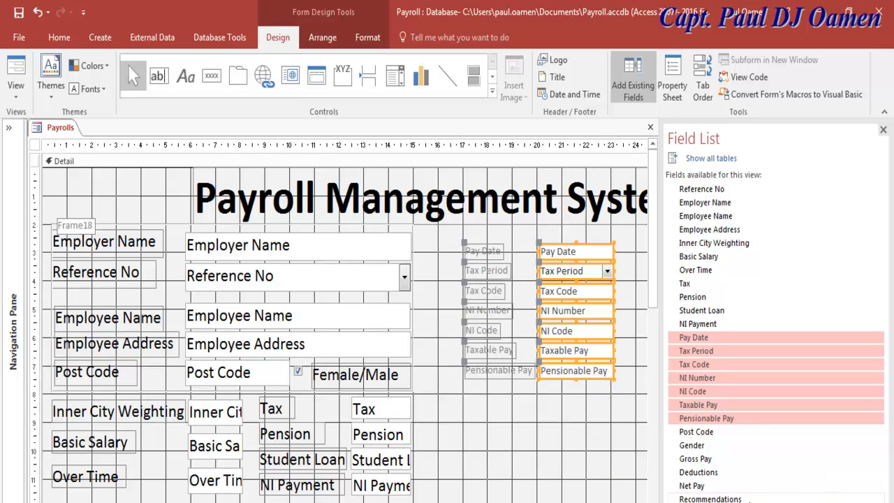
left_click_drag(710, 498, 530, 405)
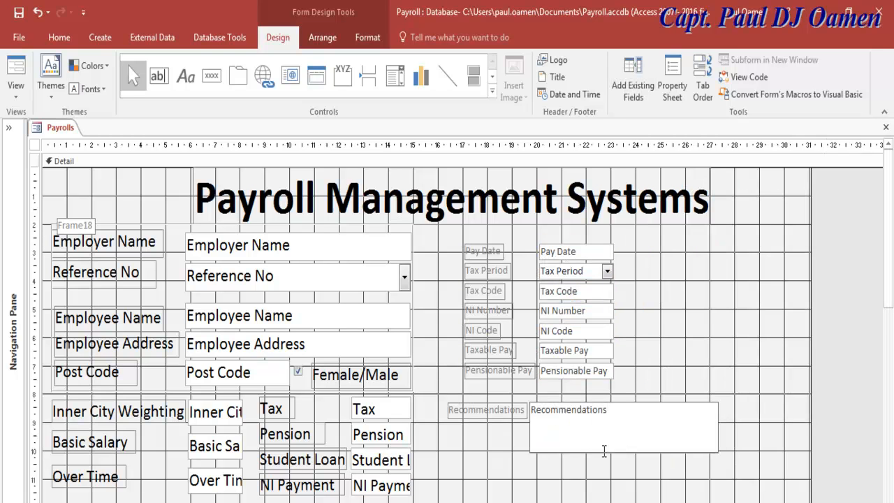
Open the Property Sheet for the Recommendations text box and review its properties.
left_click(528, 405)
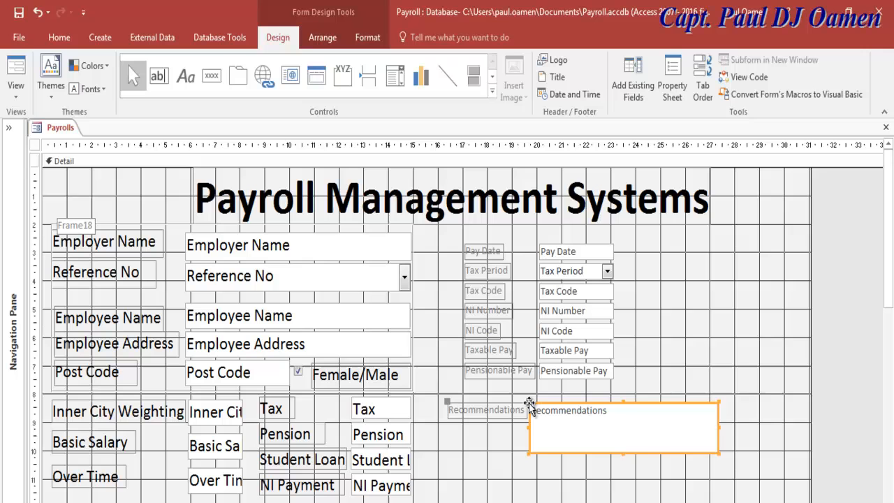
right_click(529, 405)
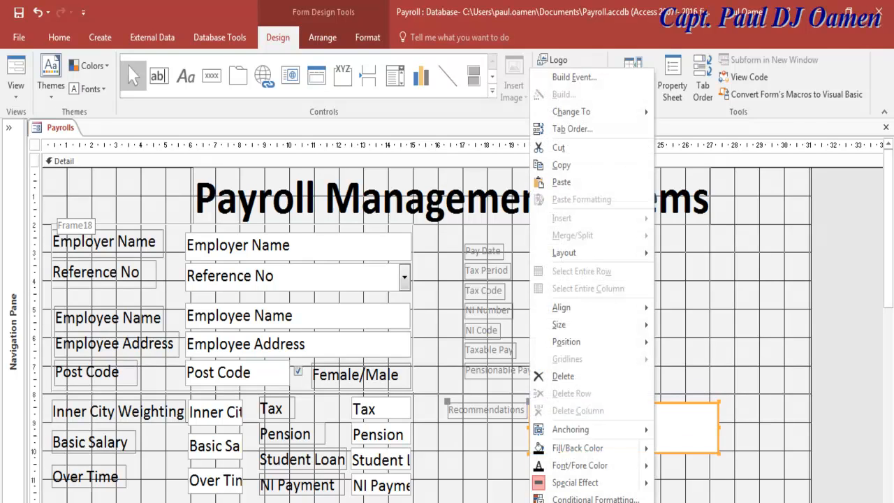
key("F4")
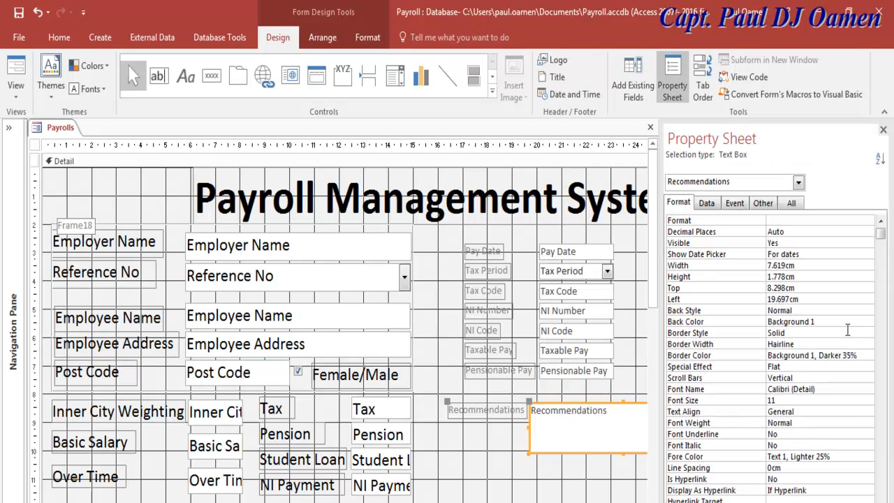
left_click_drag(880, 241, 880, 386)
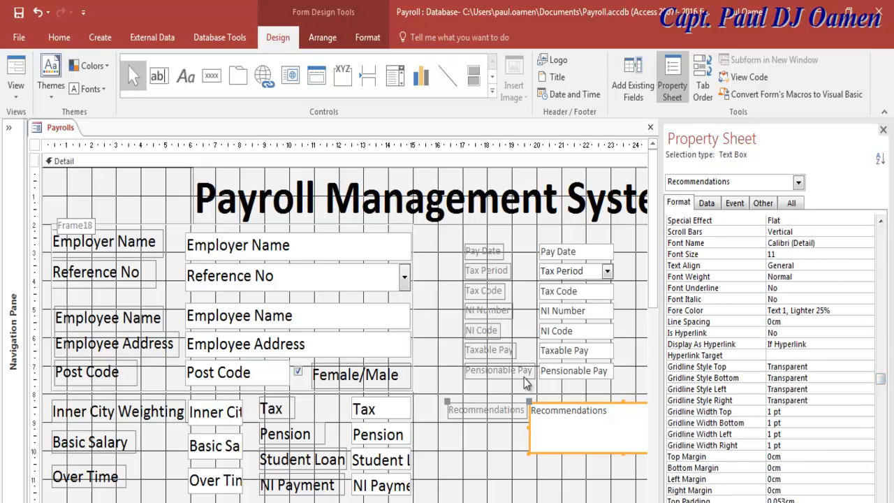
left_click(276, 163)
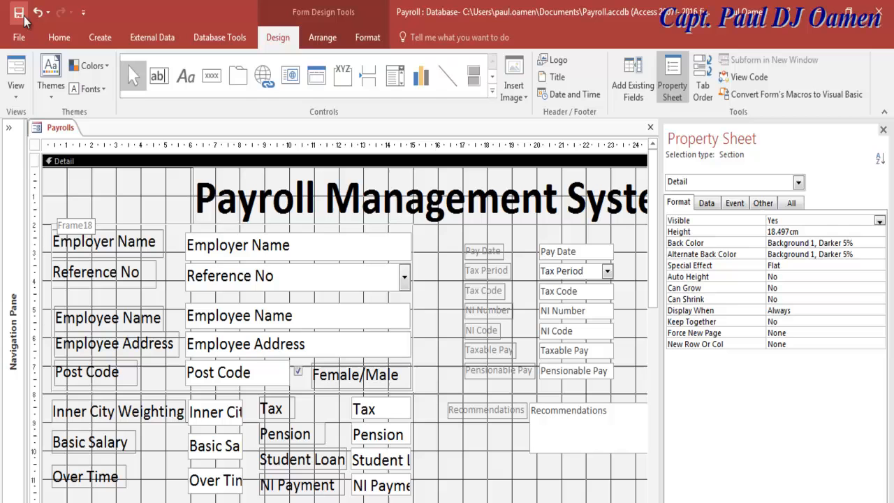
Close the Property Sheet, save and close the Payrolls form, then open the Payroll table.
left_click(16, 97)
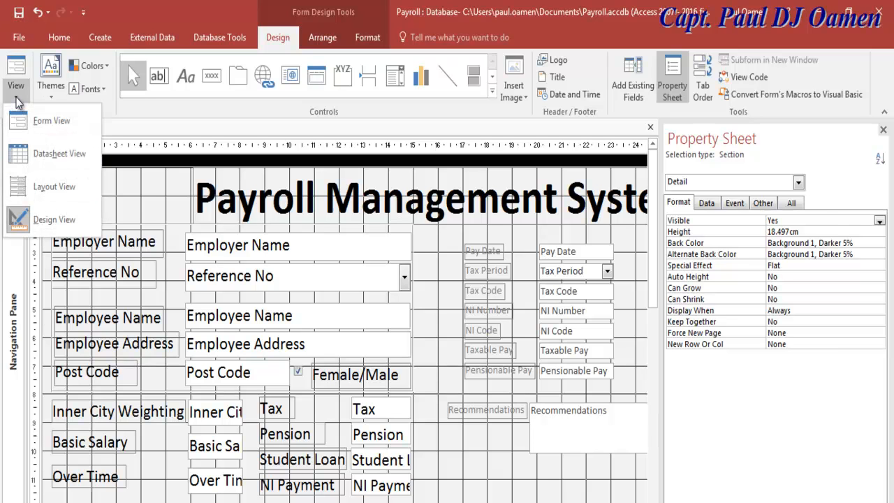
left_click(20, 250)
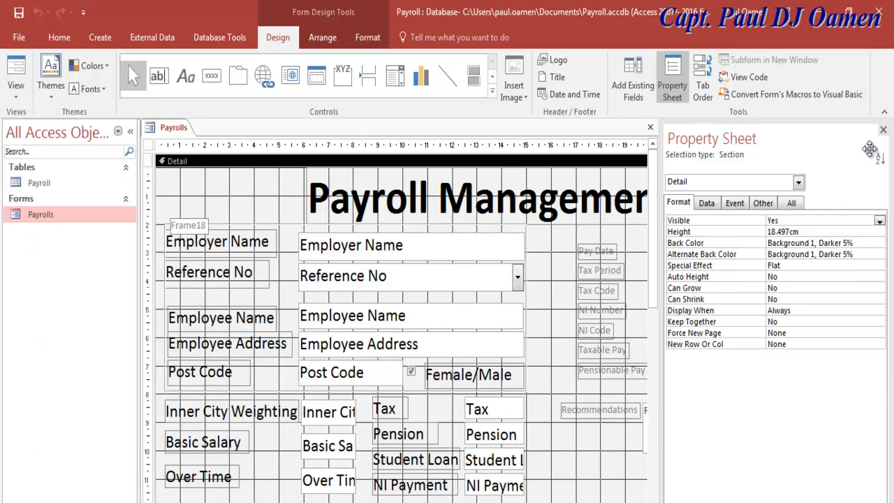
left_click(883, 132)
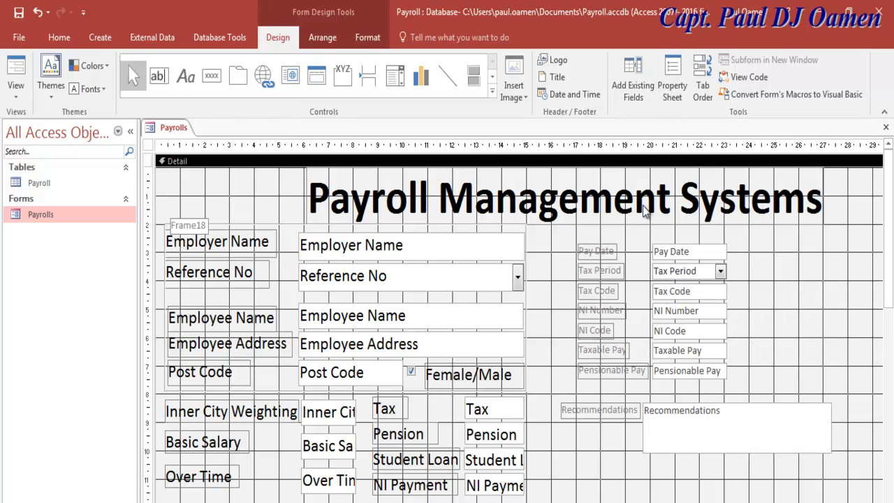
left_click(20, 16)
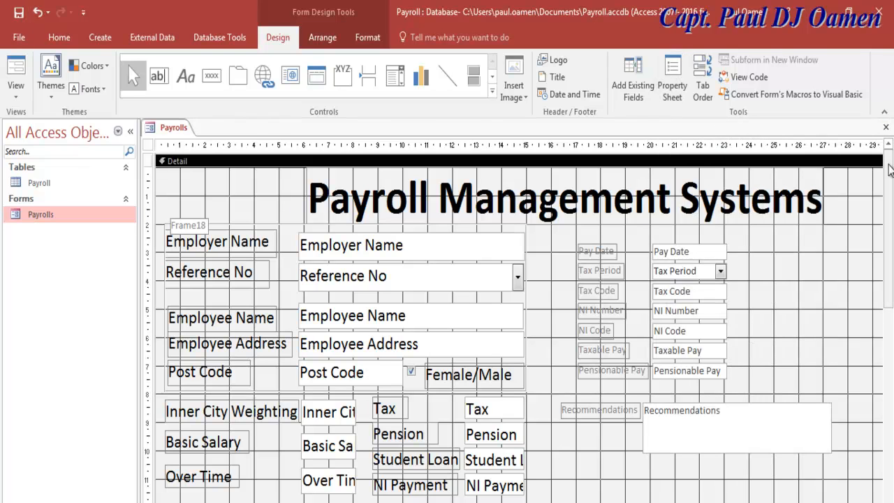
left_click(884, 128)
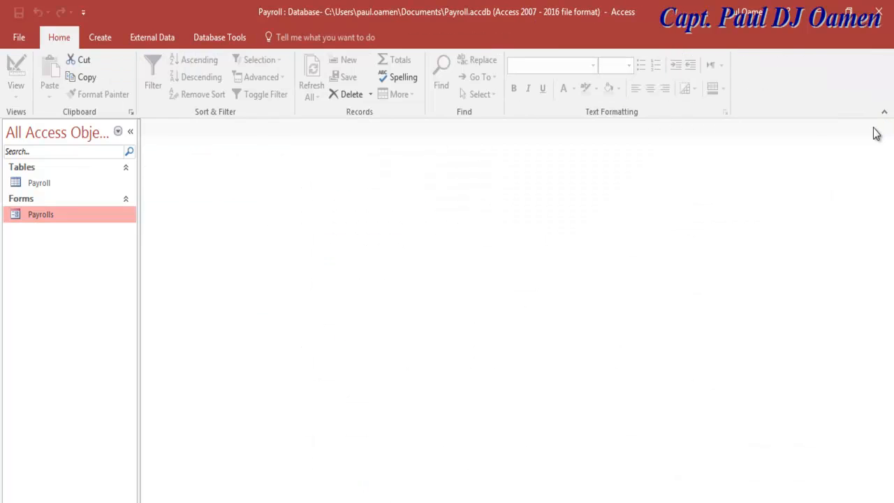
double_click(33, 183)
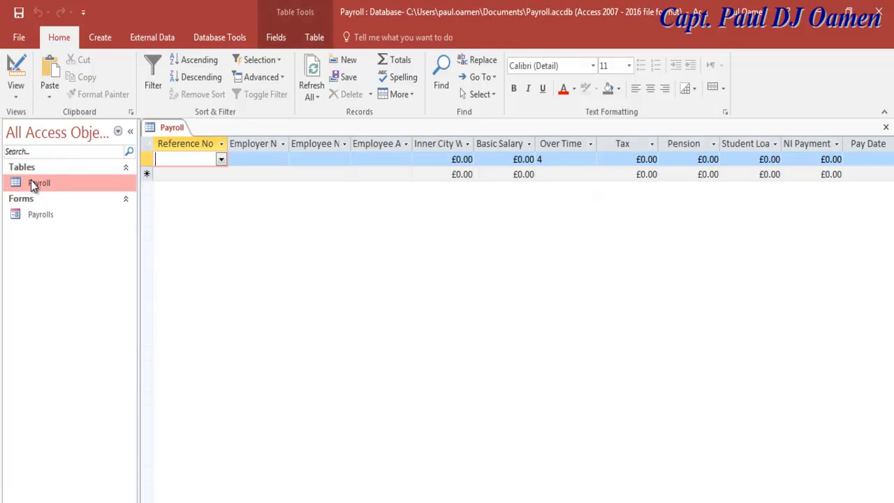
Switch the Payroll table to Design view.
left_click(13, 94)
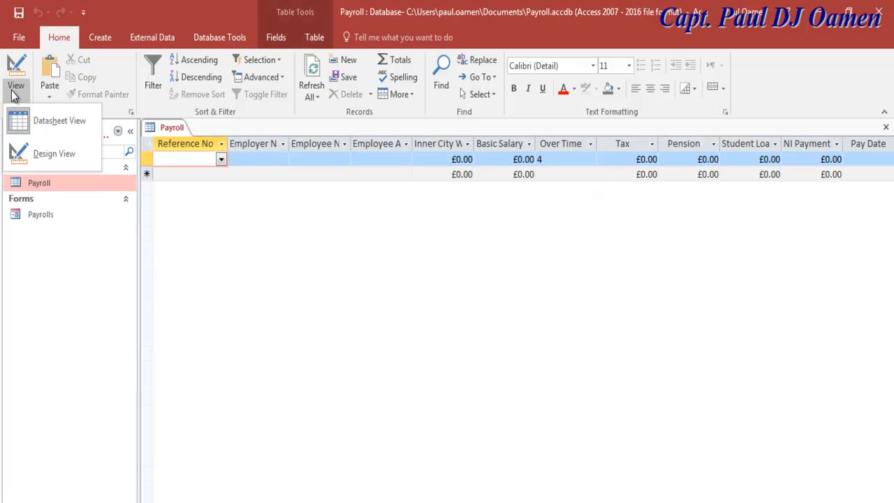
left_click(49, 155)
left_click(889, 323)
left_click(888, 323)
left_click(889, 324)
left_click(889, 323)
left_click(888, 323)
left_click(889, 323)
left_click(889, 323)
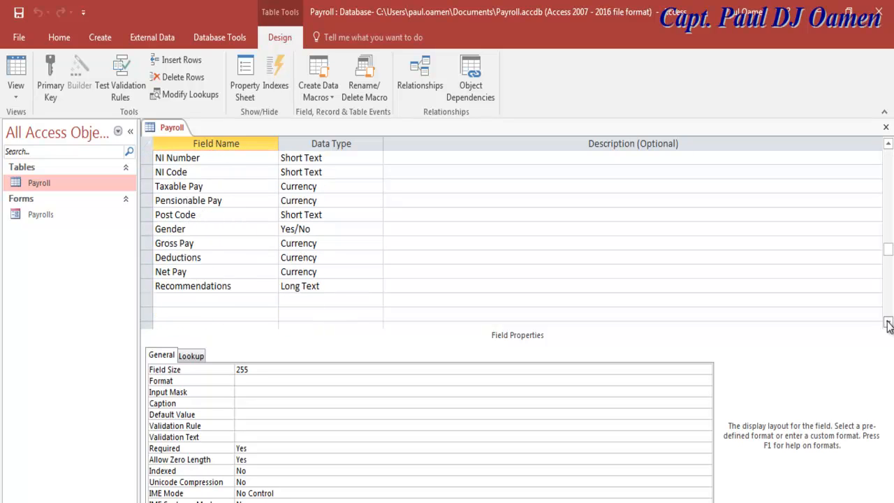
Set the Recommendations field's Text Format to Rich Text, confirm, then save and close the table.
left_click(350, 286)
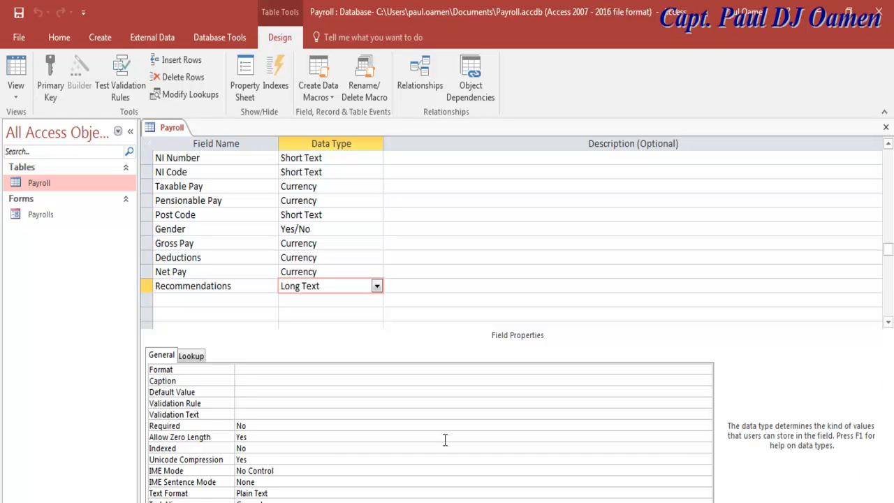
left_click(275, 492)
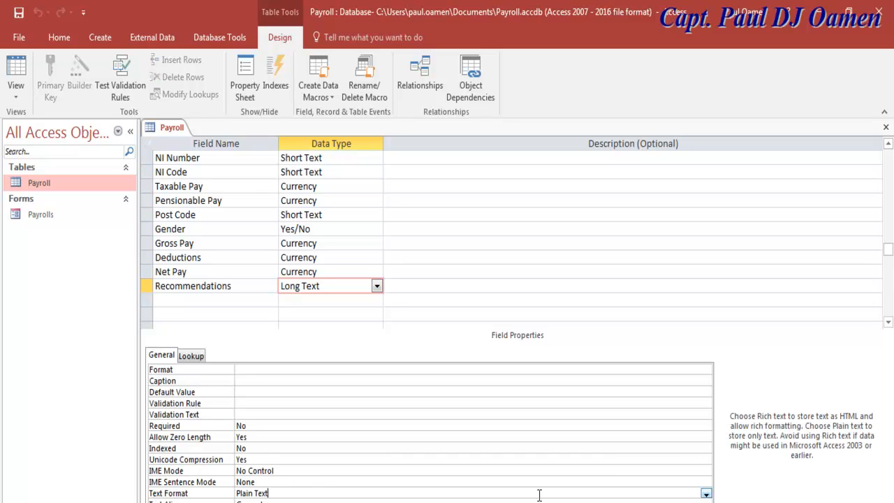
left_click(705, 494)
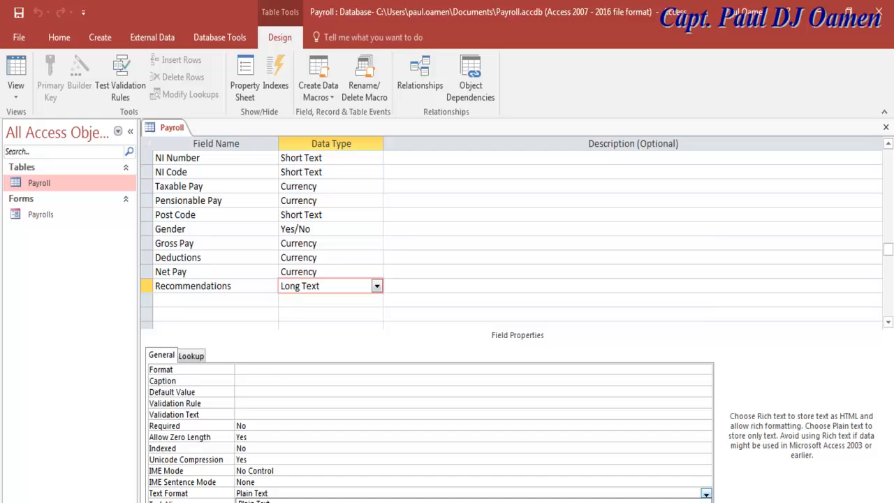
left_click(453, 501)
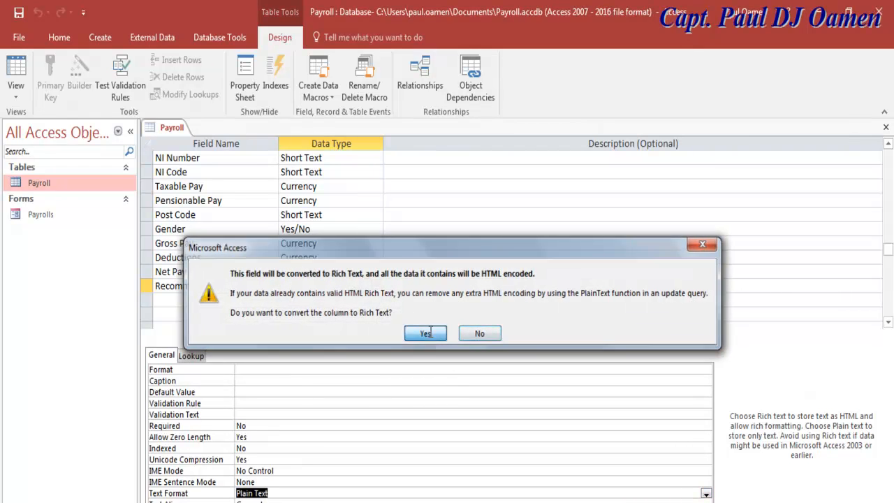
left_click(425, 334)
left_click(276, 493)
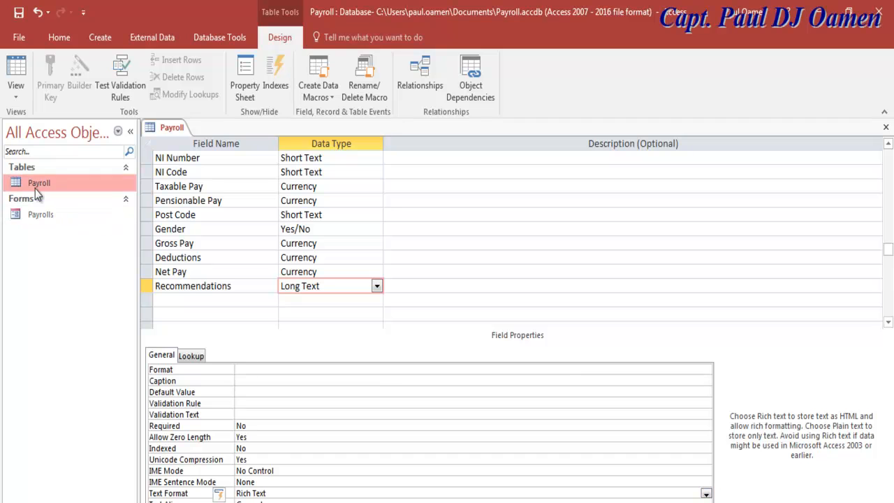
left_click(19, 19)
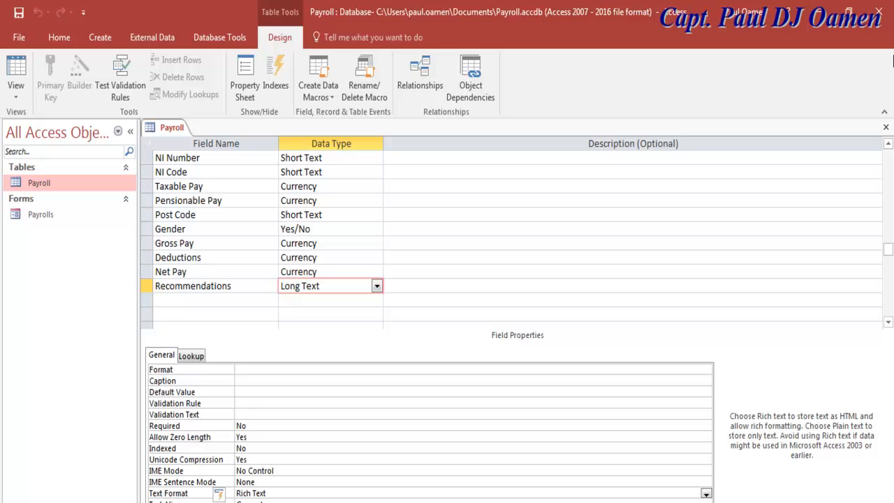
left_click(885, 133)
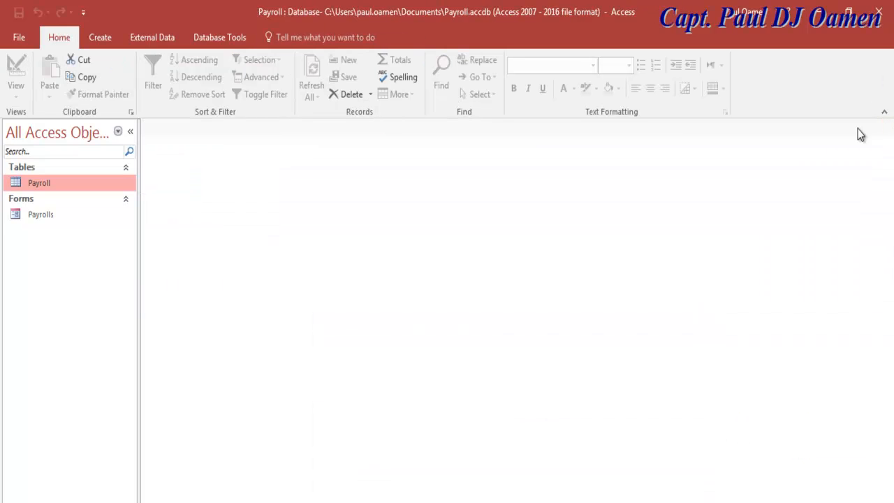
Open the Payrolls form, hide the navigation pane, and switch the form to Design view.
double_click(41, 214)
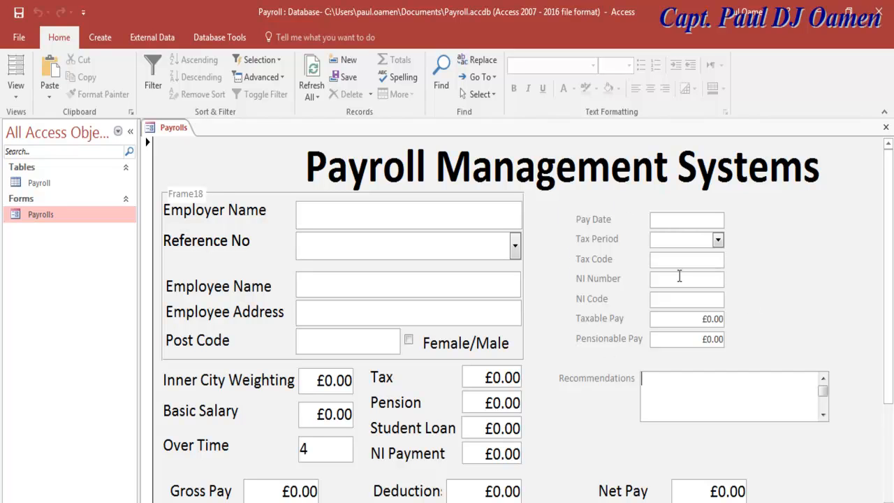
left_click(194, 198)
left_click(127, 136)
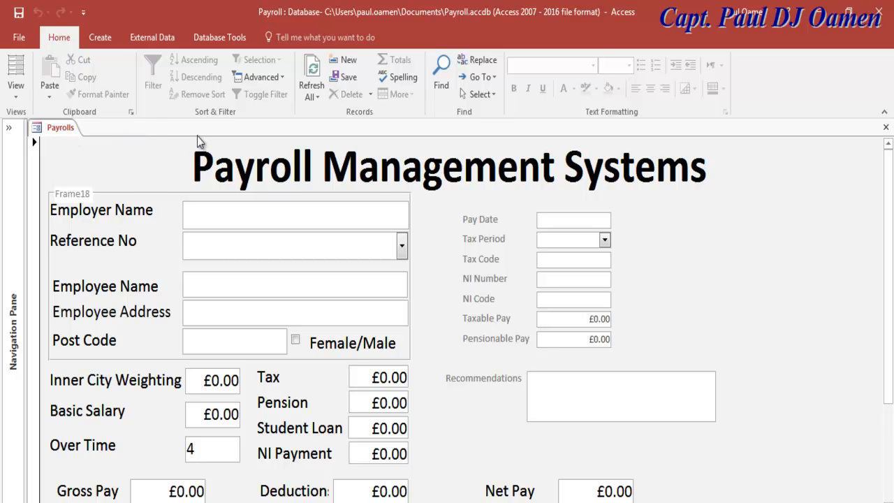
left_click(21, 101)
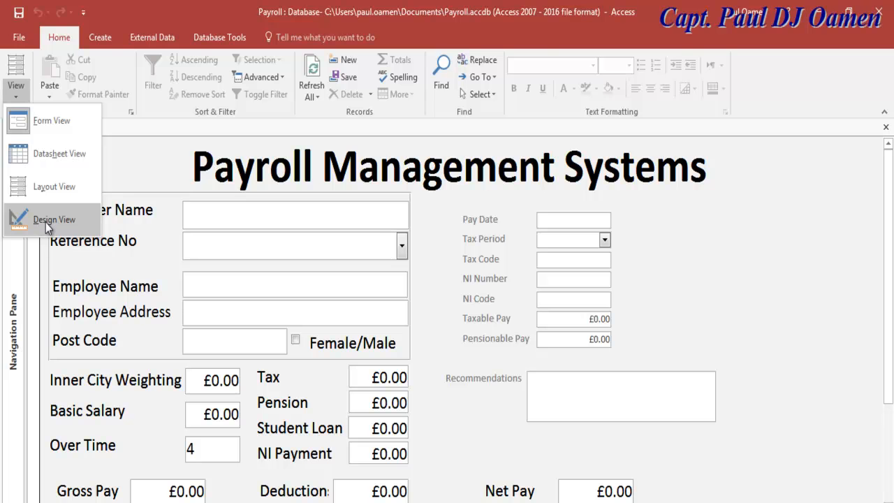
left_click(45, 222)
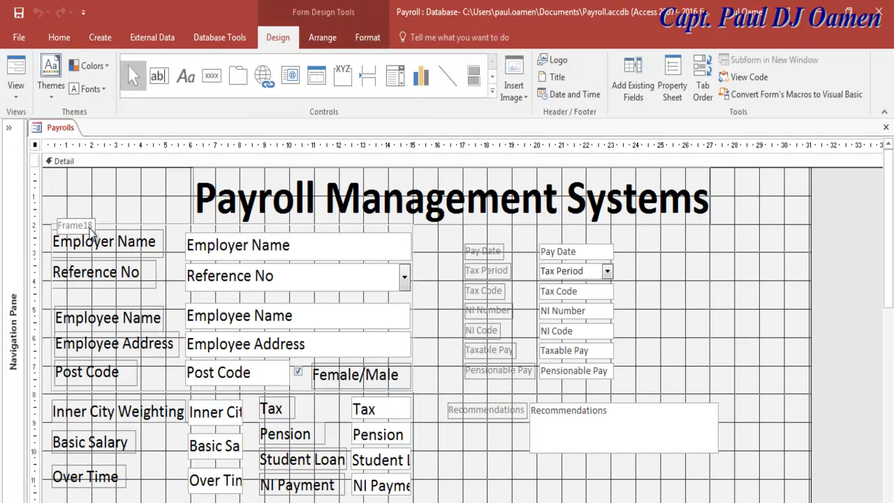
Delete the stray Frame18 label and adjust the pay-detail area of the form design.
left_click(79, 224)
left_click(80, 224)
left_click(83, 217)
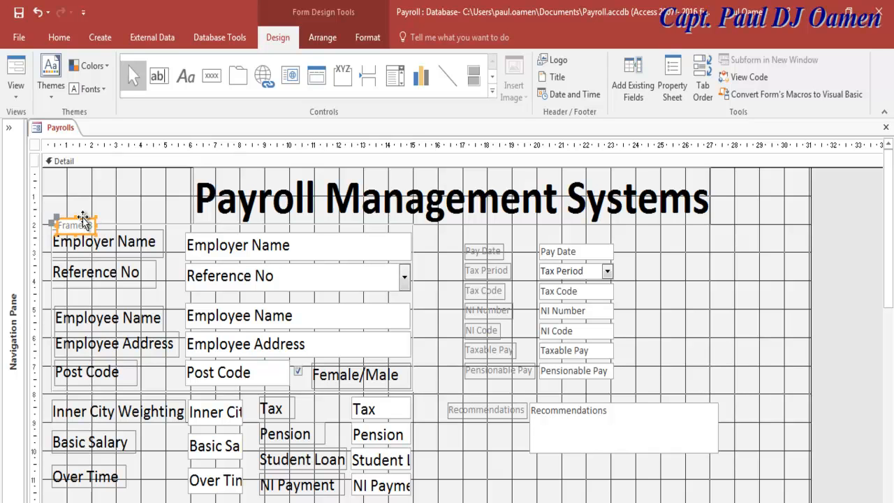
key("Delete")
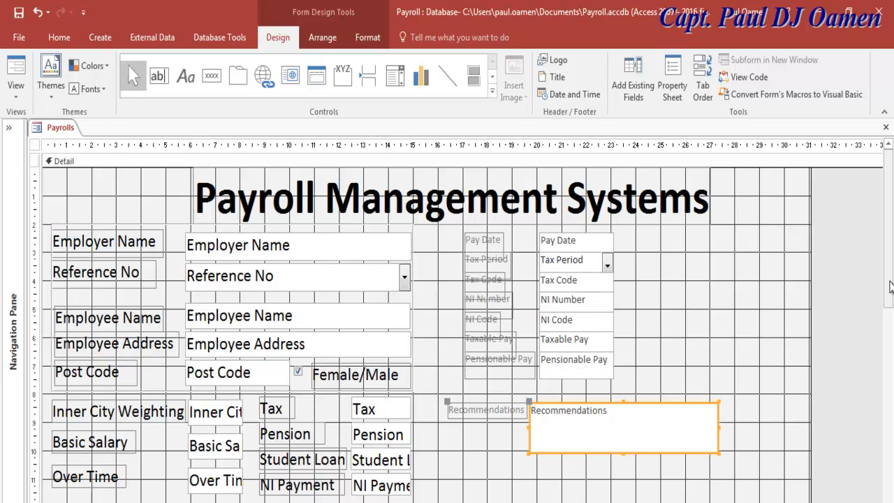
left_click_drag(888, 288, 887, 331)
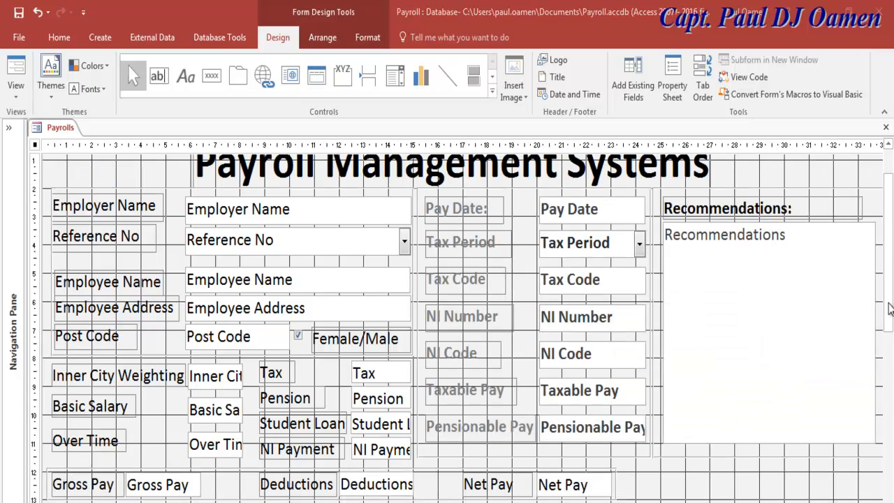
scroll(890, 307, "down", 1)
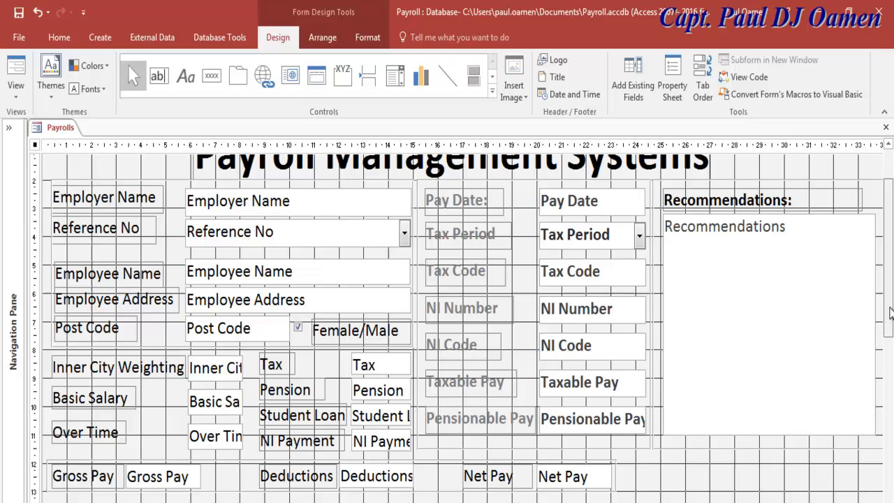
left_click(15, 91)
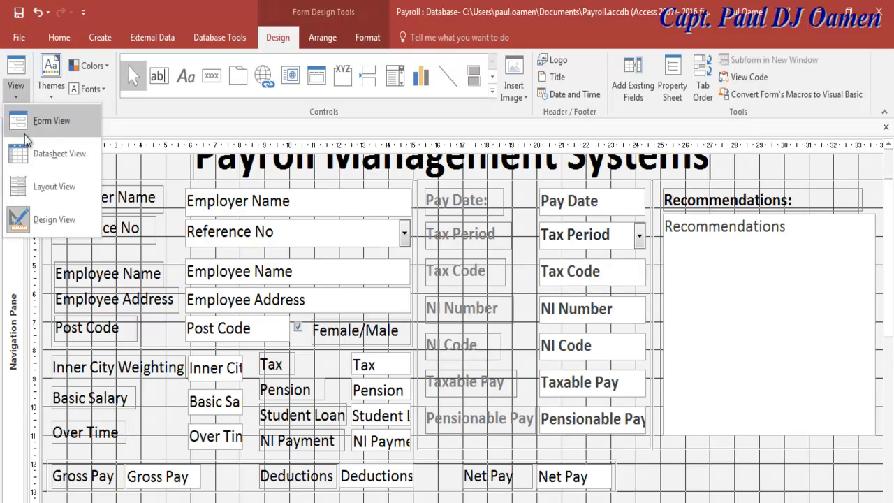
left_click(42, 122)
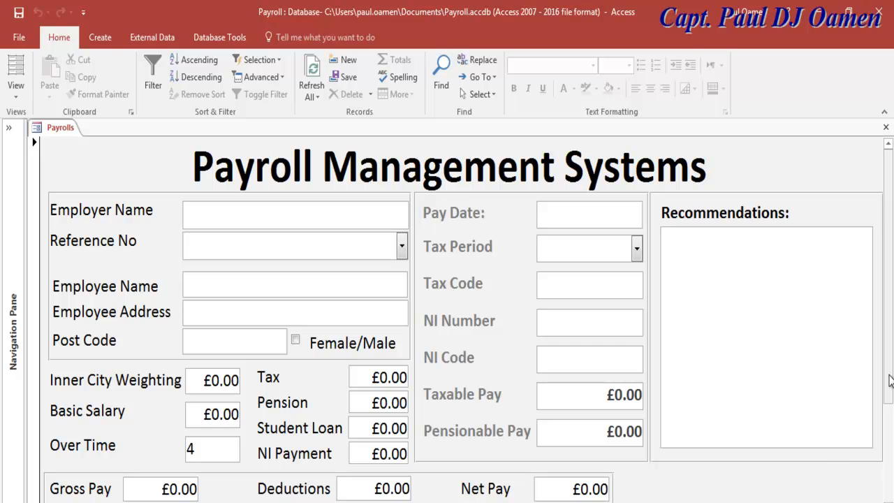
scroll(890, 381, "down", 1)
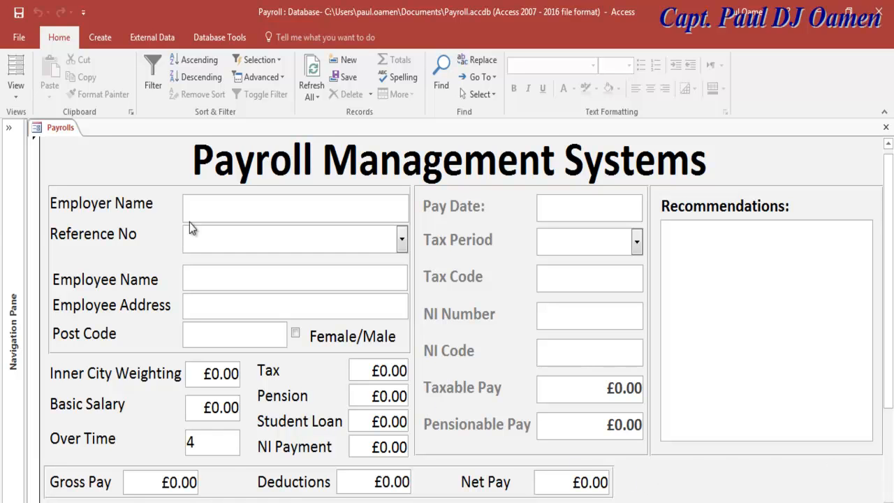
left_click(15, 94)
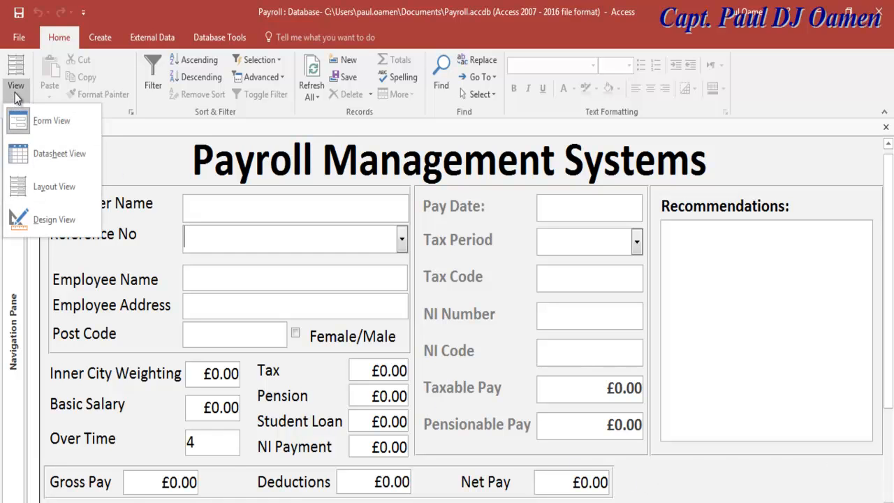
left_click(50, 219)
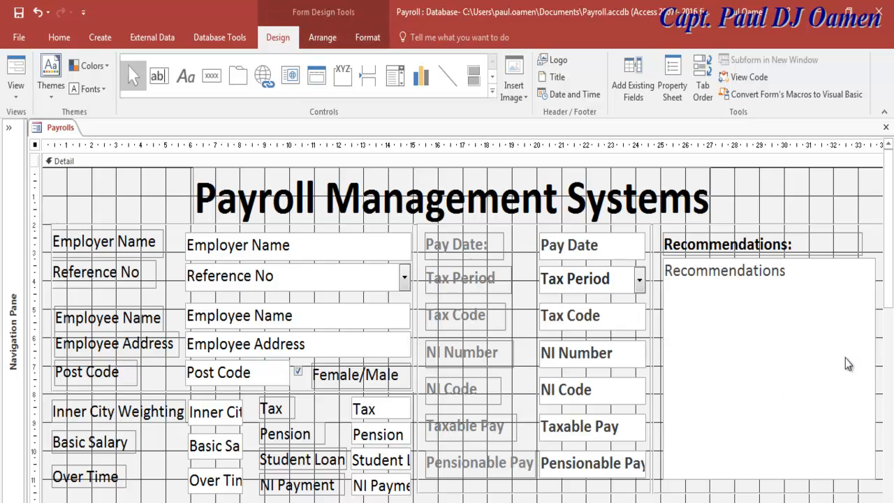
left_click_drag(888, 295, 890, 321)
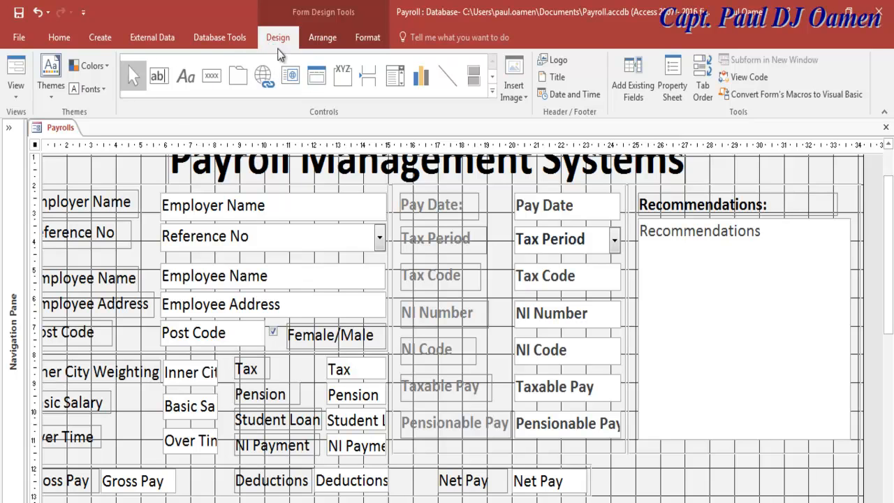
left_click(230, 41)
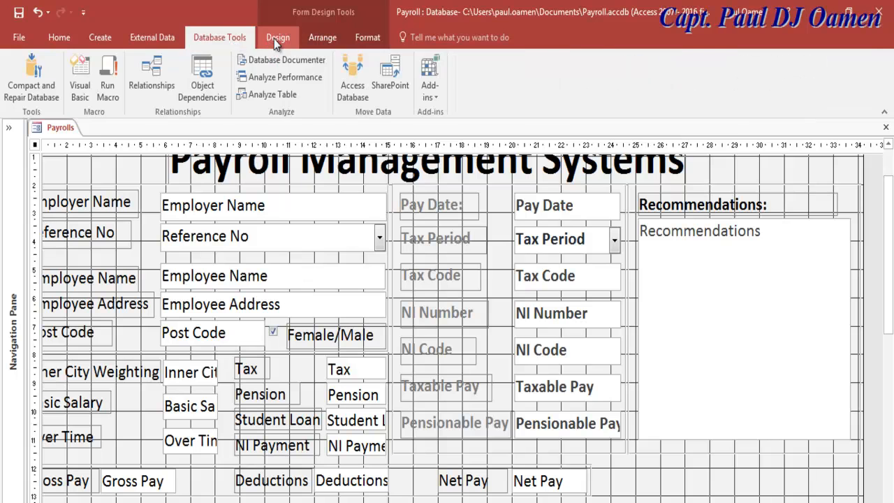
left_click(274, 39)
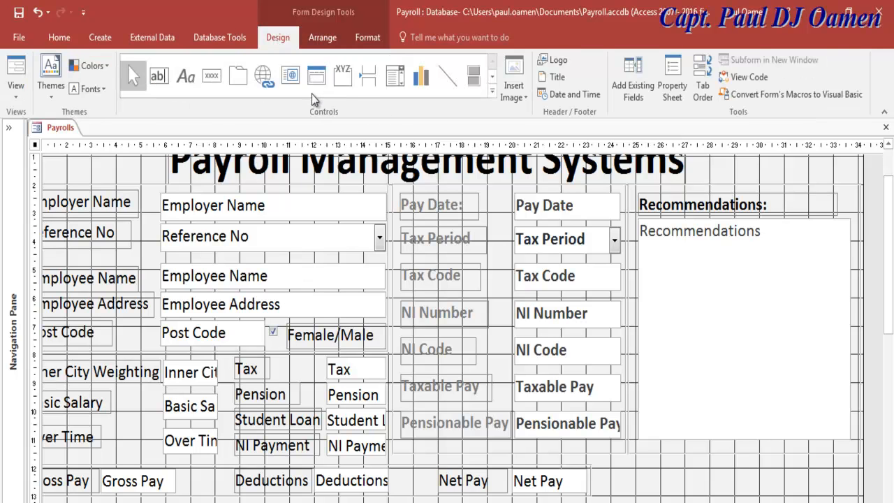
Draw a Save Record command button beside Net Pay showing text 'Save Record', named btnSave.
left_click(212, 78)
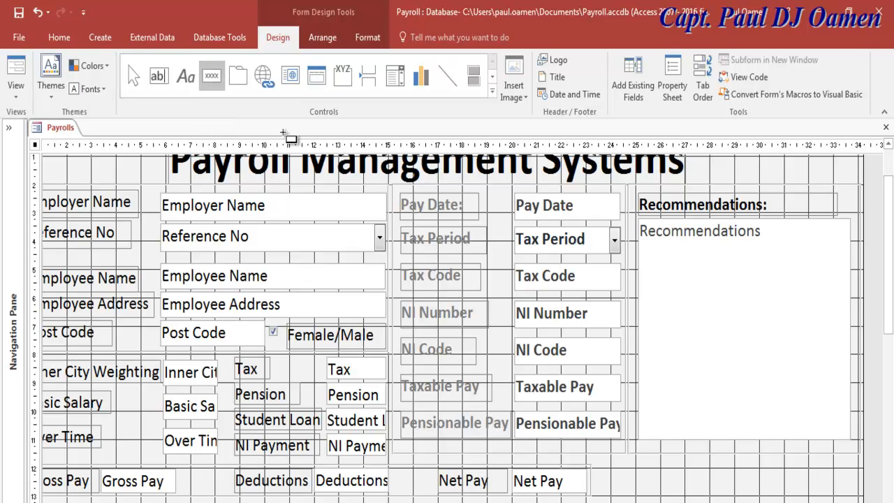
left_click(608, 469)
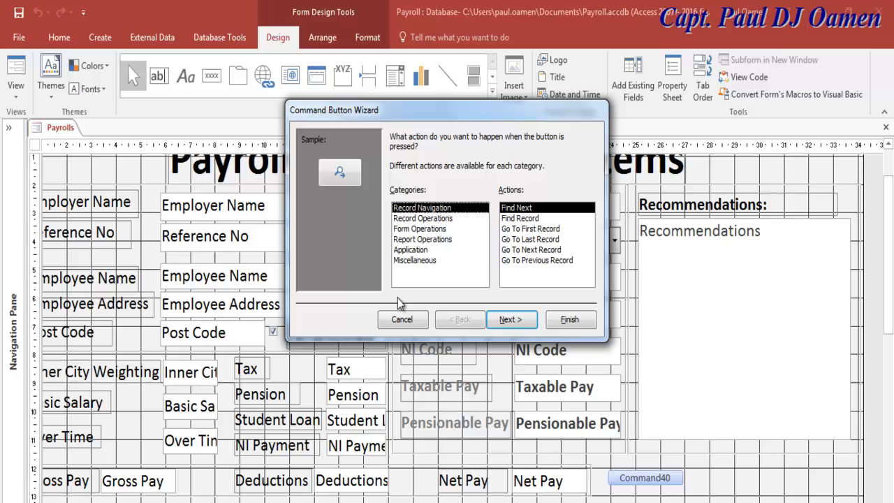
left_click(443, 219)
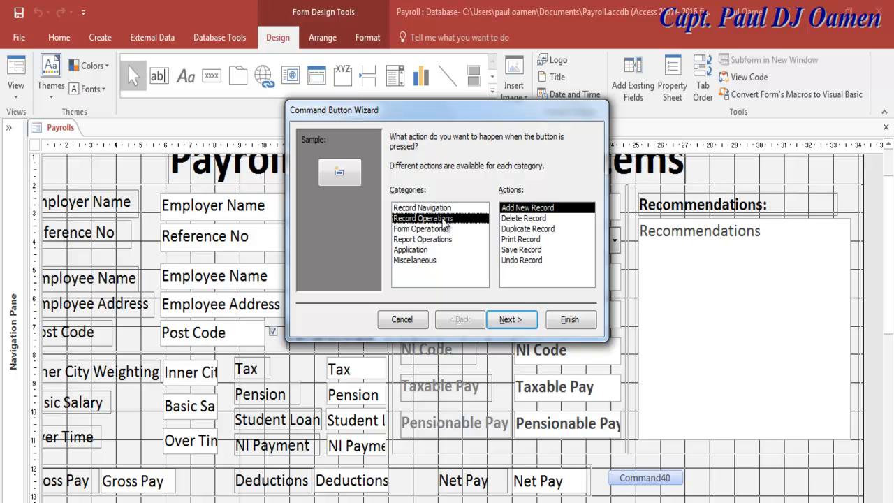
left_click(521, 250)
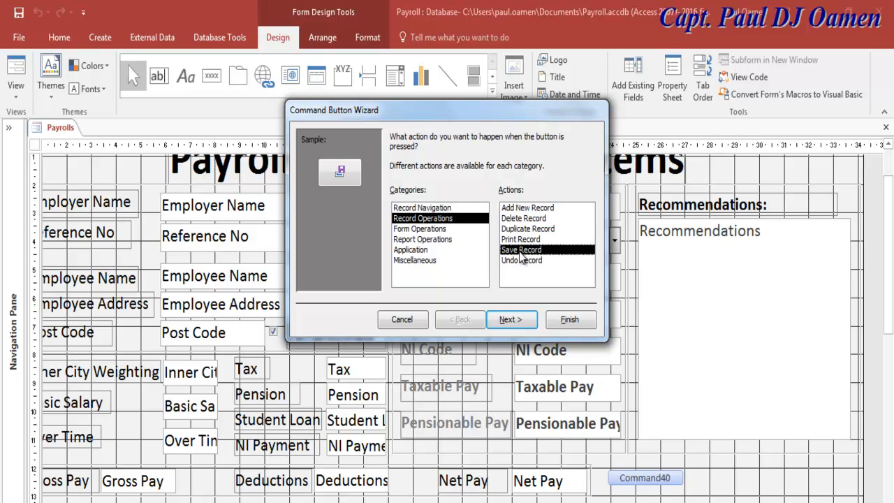
left_click(509, 320)
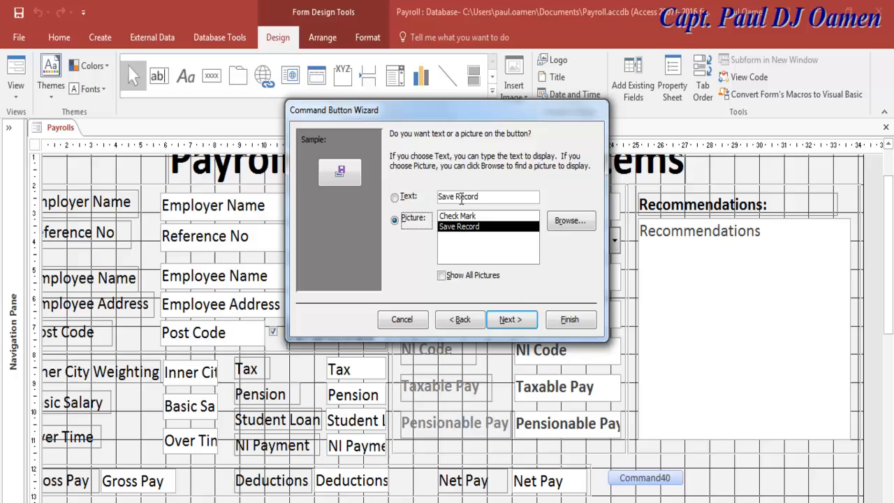
left_click(394, 198)
left_click(395, 220)
left_click(395, 197)
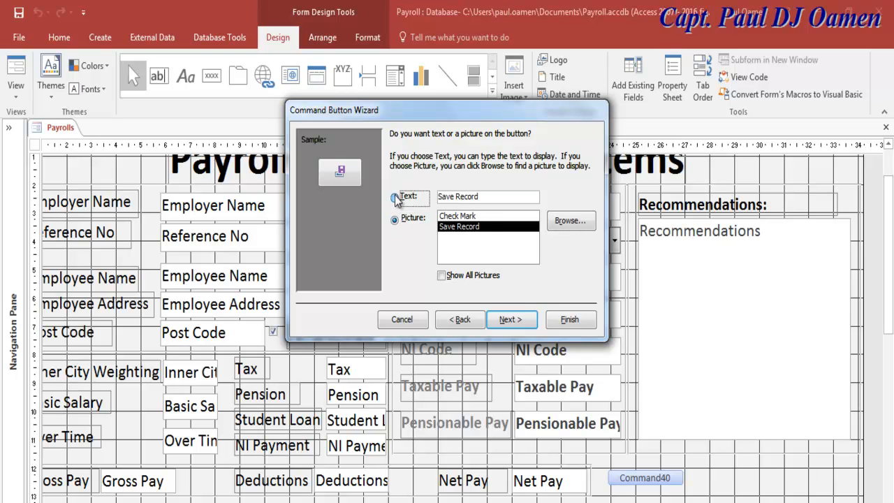
left_click(510, 320)
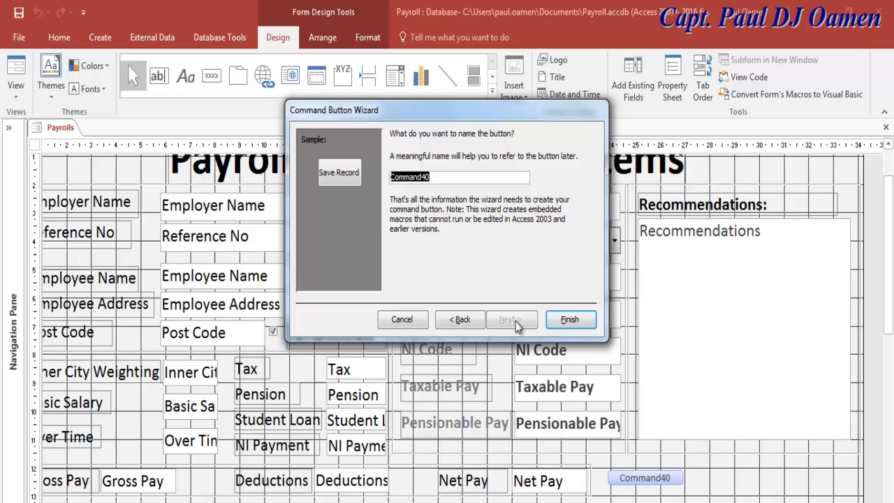
type("btnSave")
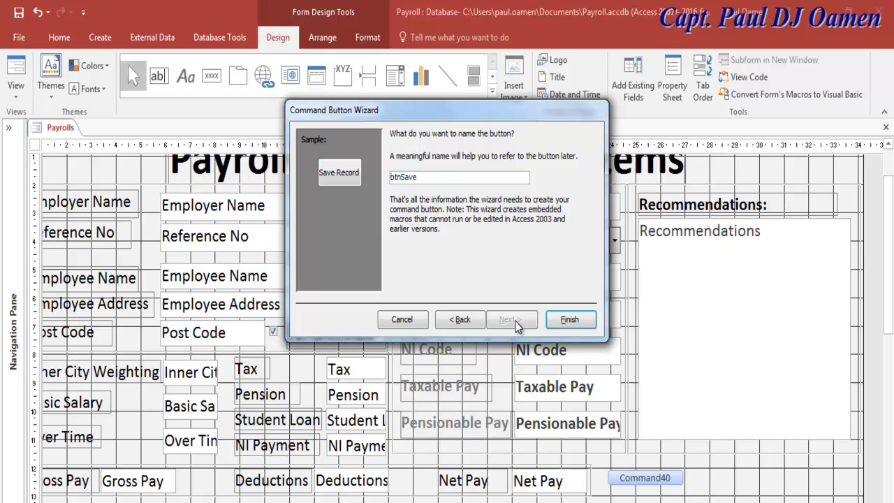
left_click(569, 320)
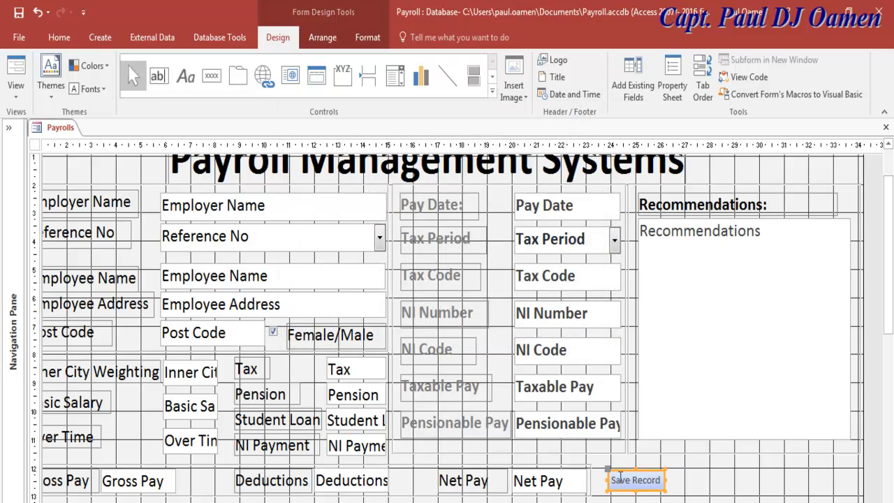
Draw a second command button beside Save Record with the Form Operations, Close Form action.
left_click(649, 486)
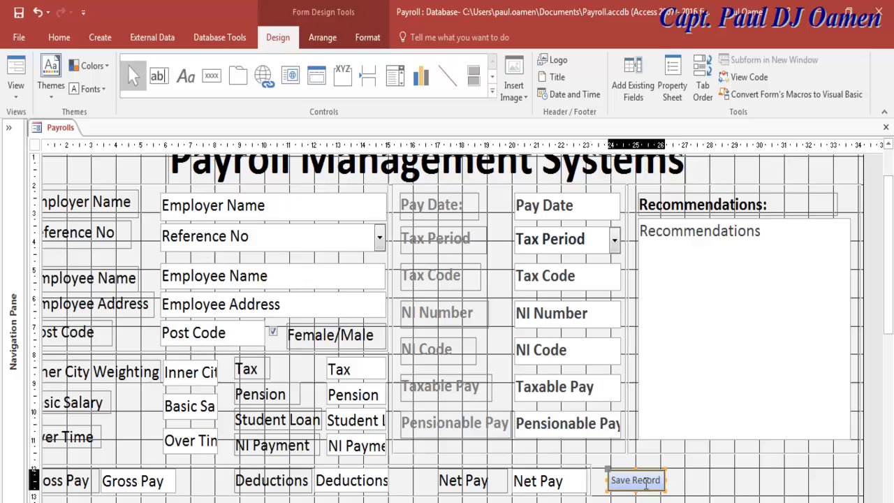
left_click(681, 487)
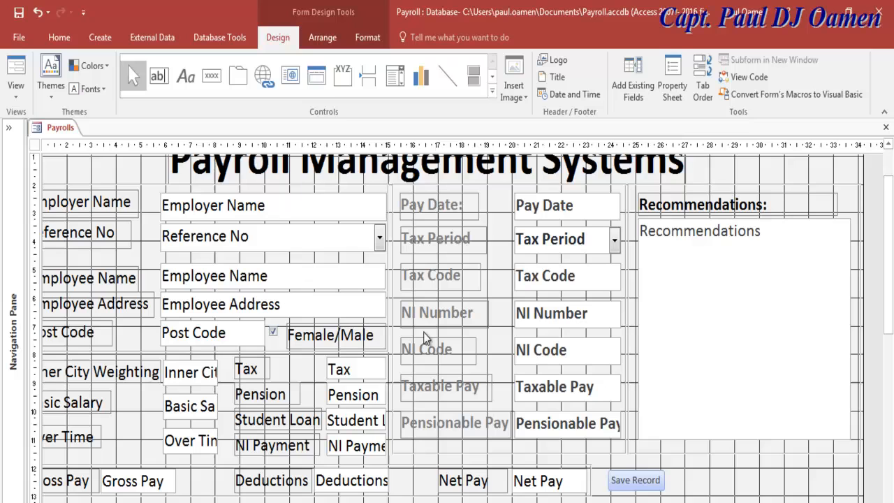
left_click(212, 77)
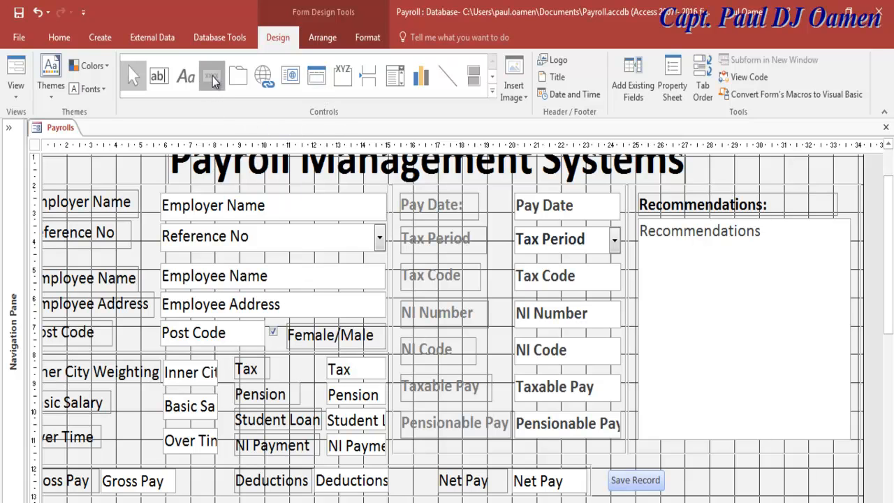
left_click(681, 473)
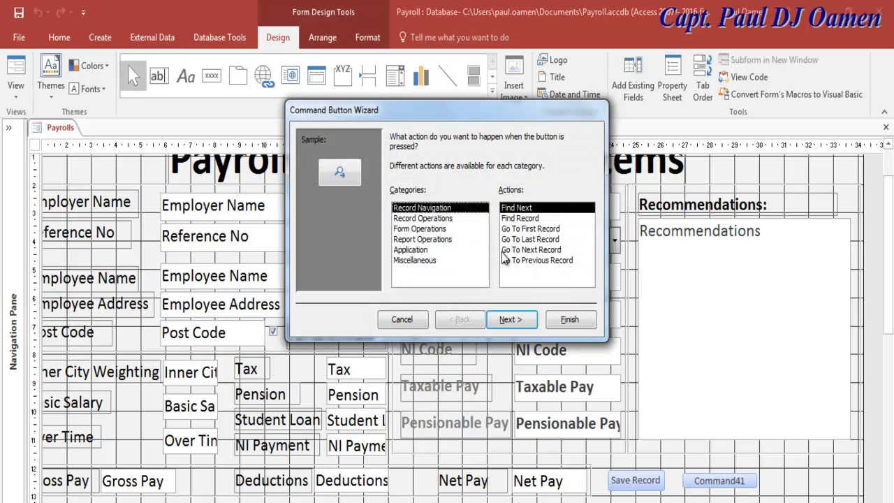
left_click(440, 219)
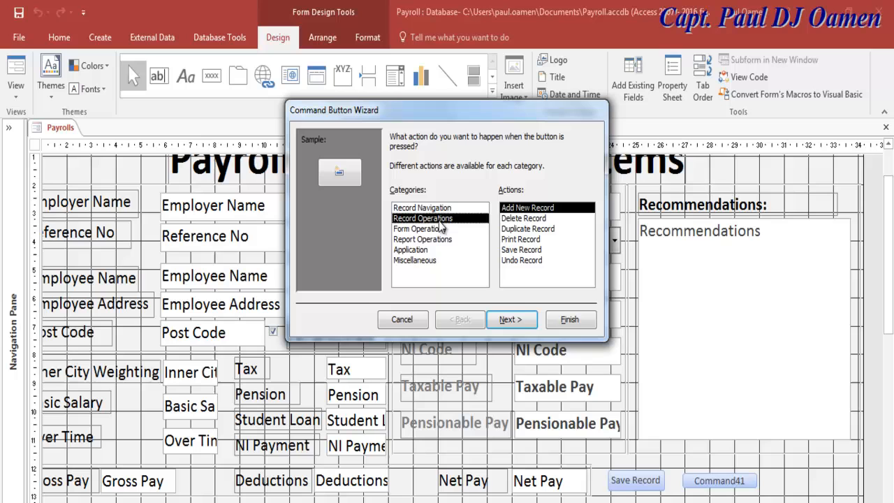
left_click(440, 229)
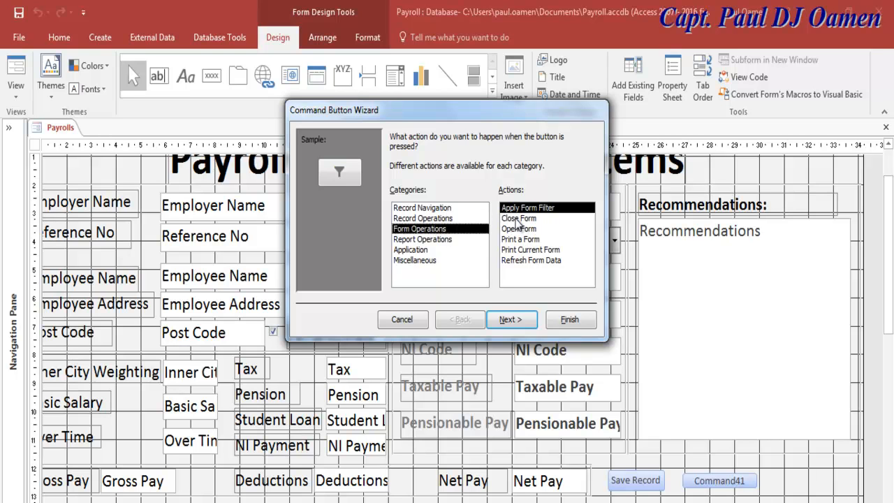
left_click(517, 221)
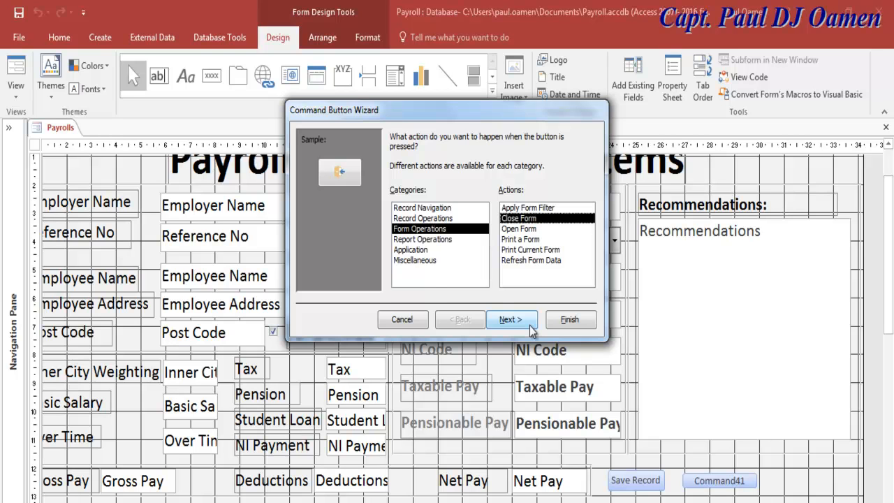
Give the new button the text 'Close Form', name it btnExit, and finish the wizard.
left_click(530, 325)
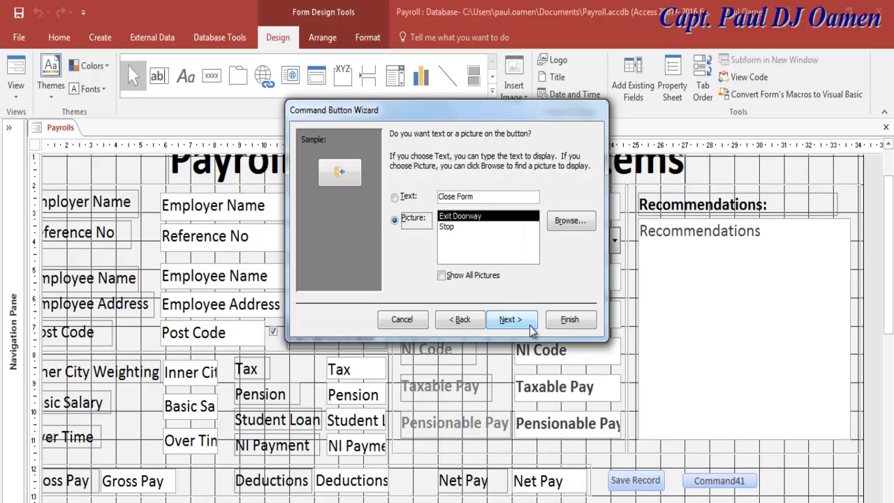
left_click(394, 197)
left_click_drag(474, 196, 432, 196)
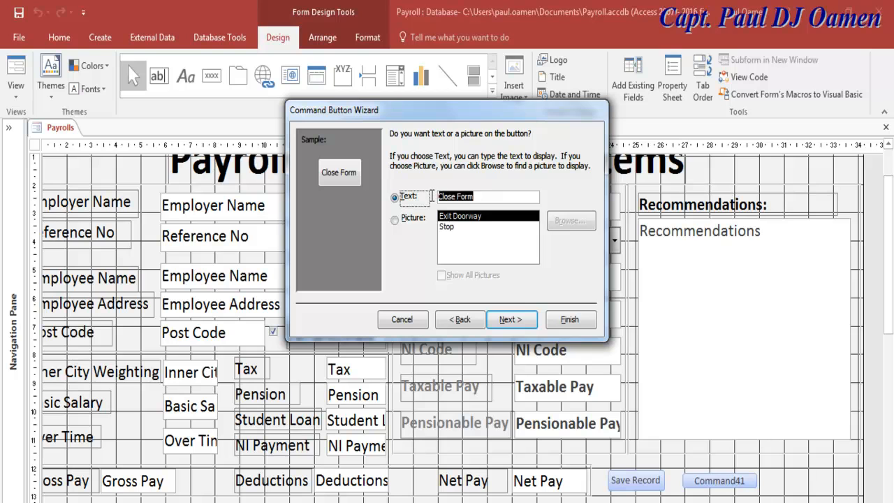
left_click(478, 196)
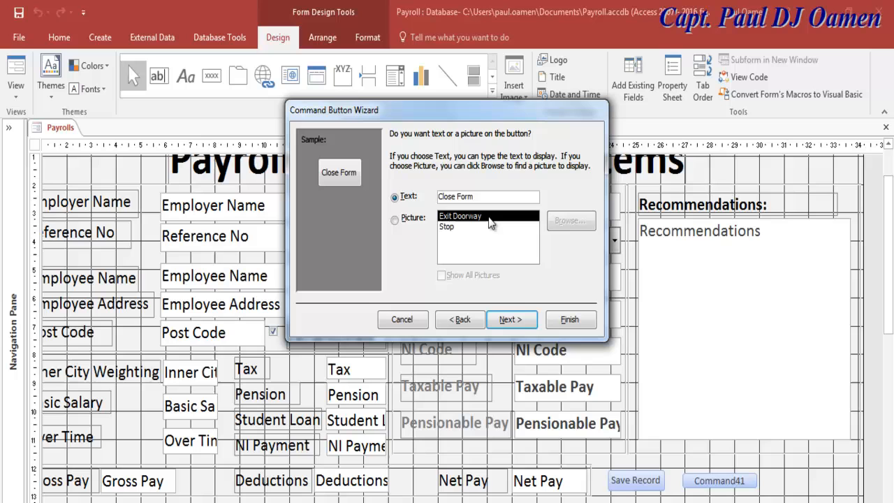
left_click(518, 319)
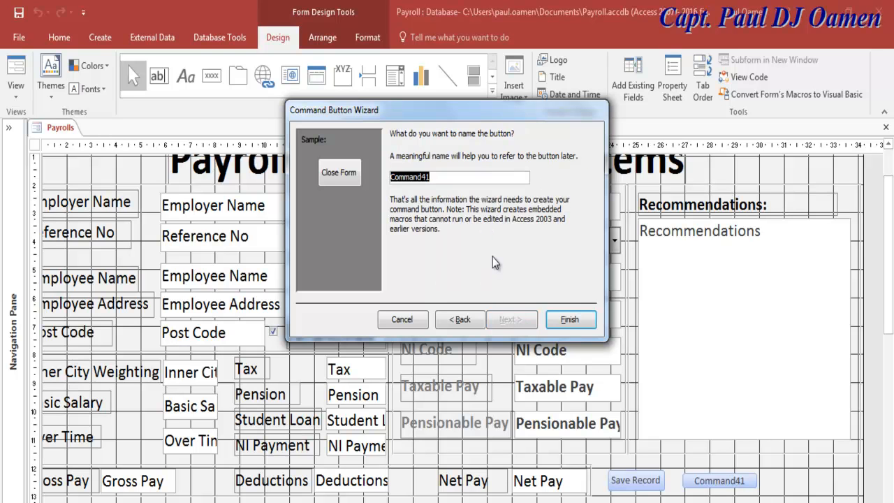
type("btnExit")
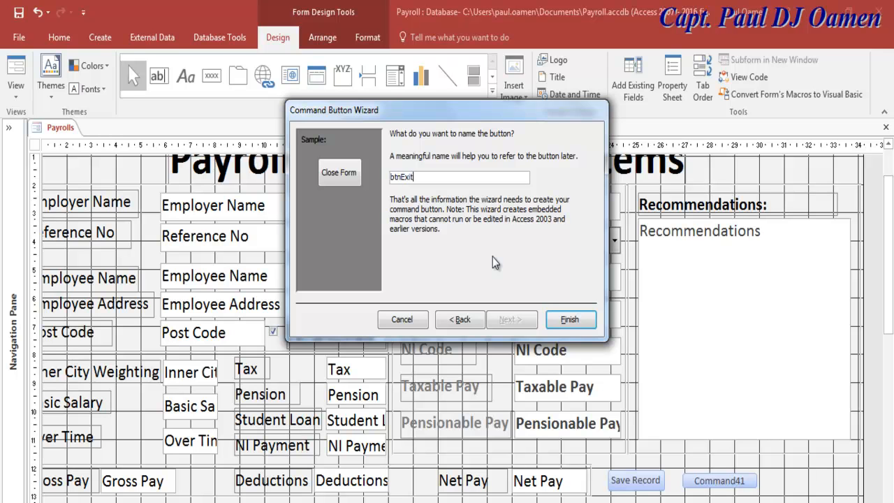
left_click(571, 319)
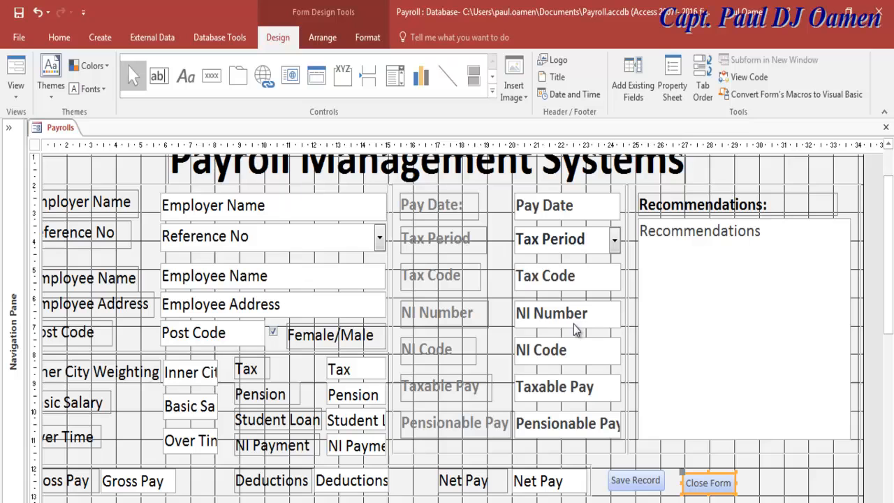
Nudge the Close Form button into position and switch the Payrolls form to Form View.
left_click(714, 483)
left_click(730, 482)
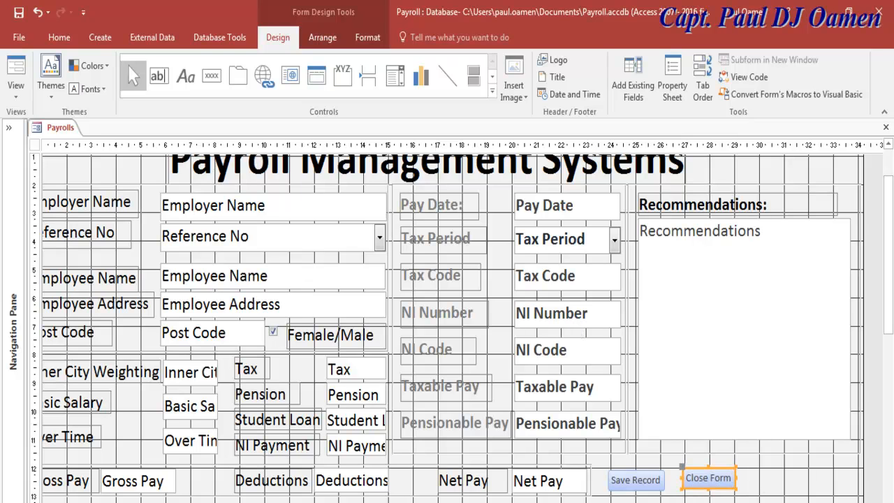
left_click_drag(709, 481, 712, 482)
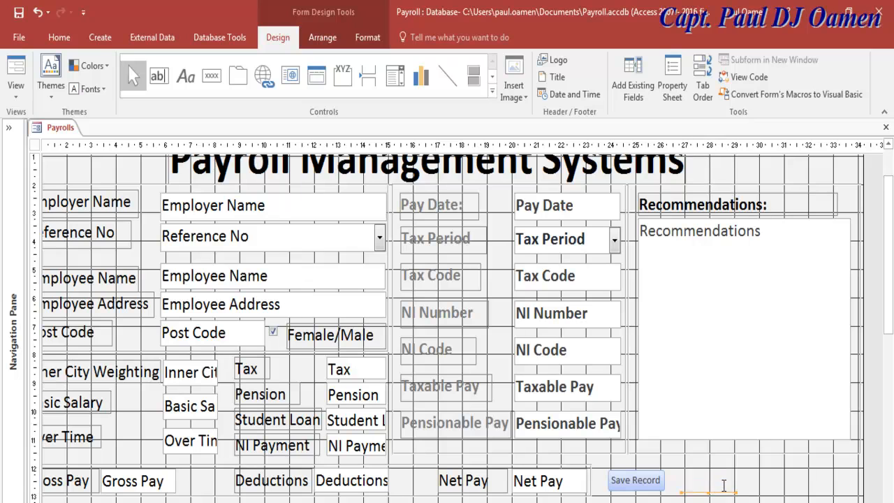
left_click(719, 479)
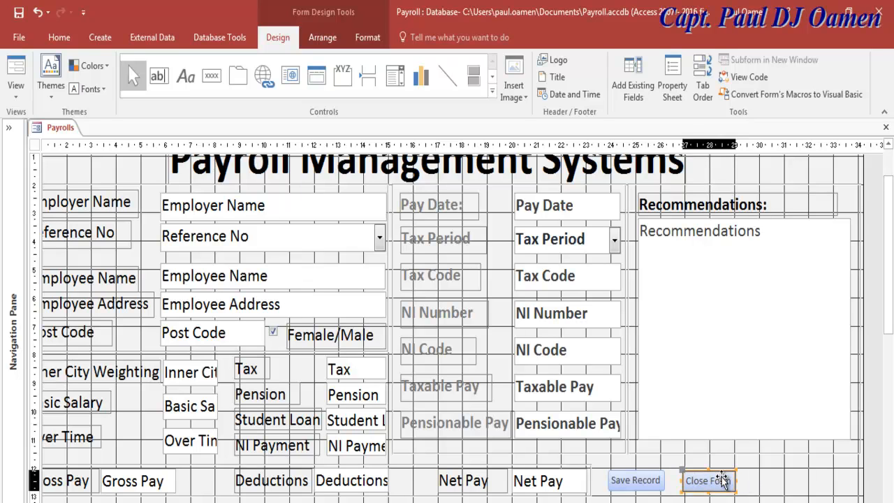
left_click(708, 480)
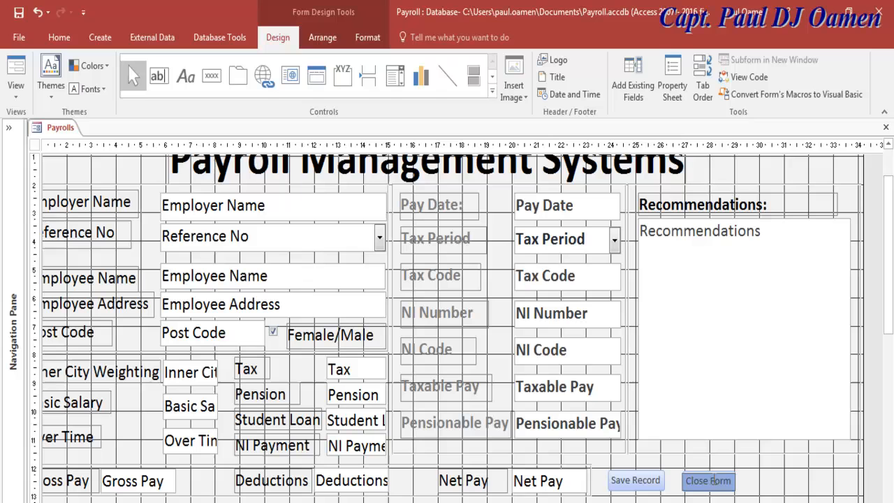
left_click(708, 482)
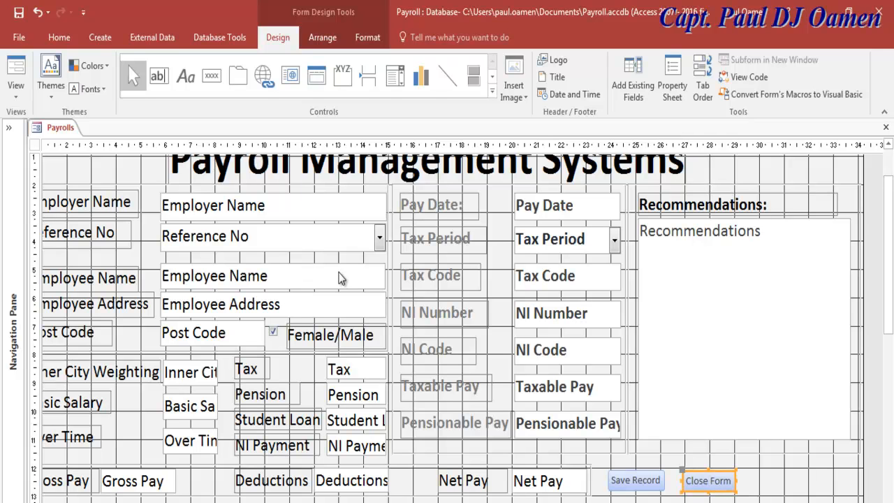
left_click(16, 70)
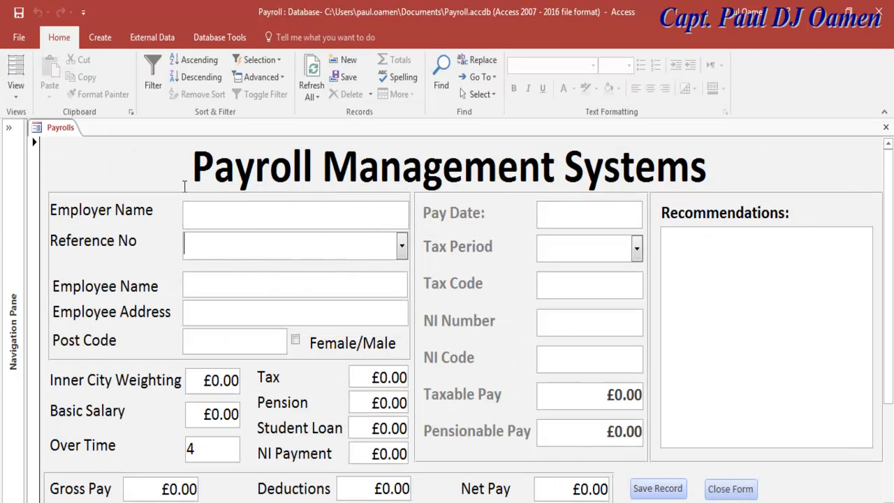
Close the form with Close Form, save the design, and reopen Payrolls in Form View.
left_click(747, 491)
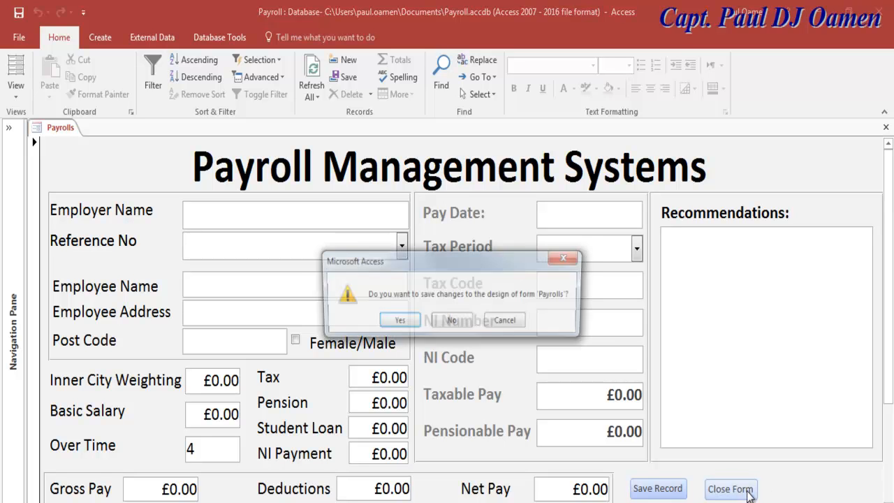
left_click(401, 321)
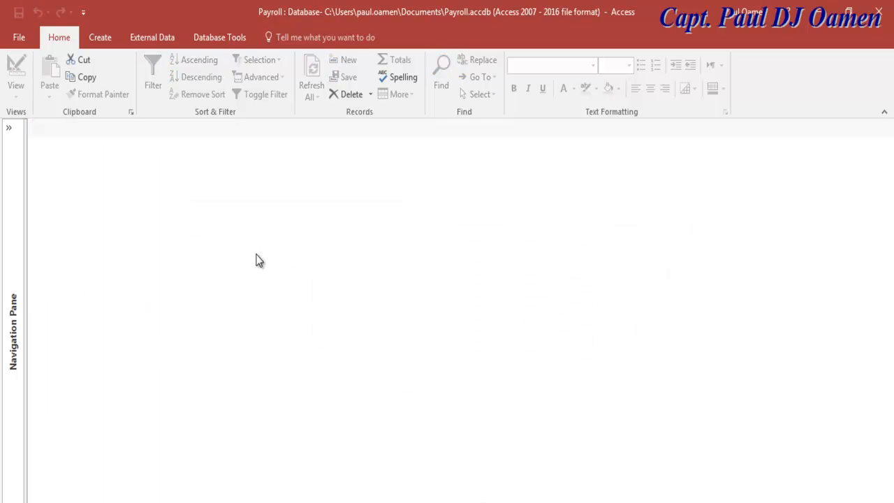
left_click(10, 129)
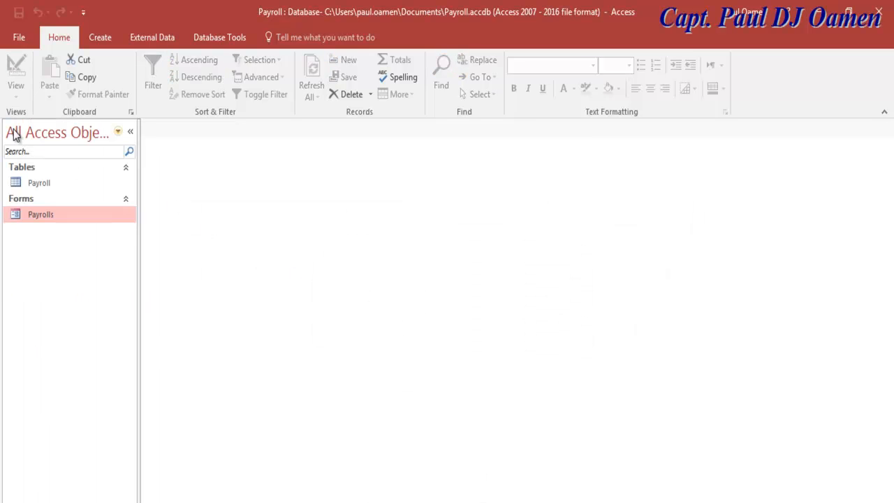
double_click(48, 214)
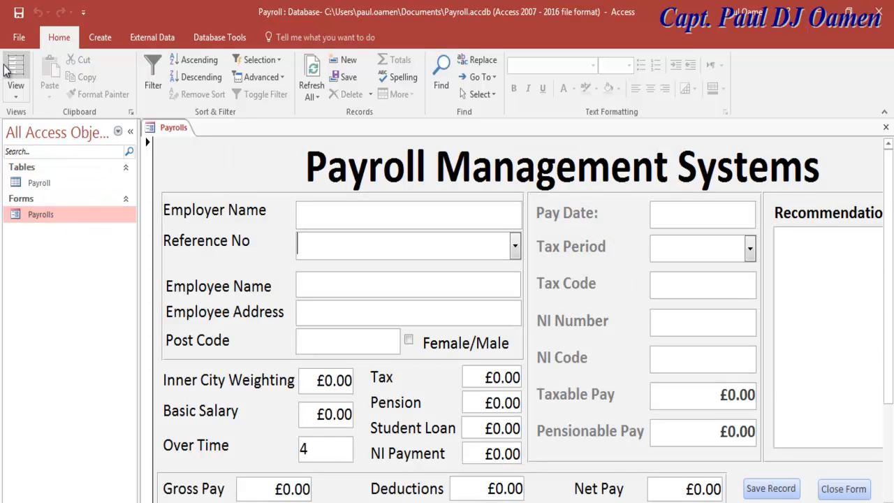
left_click(15, 87)
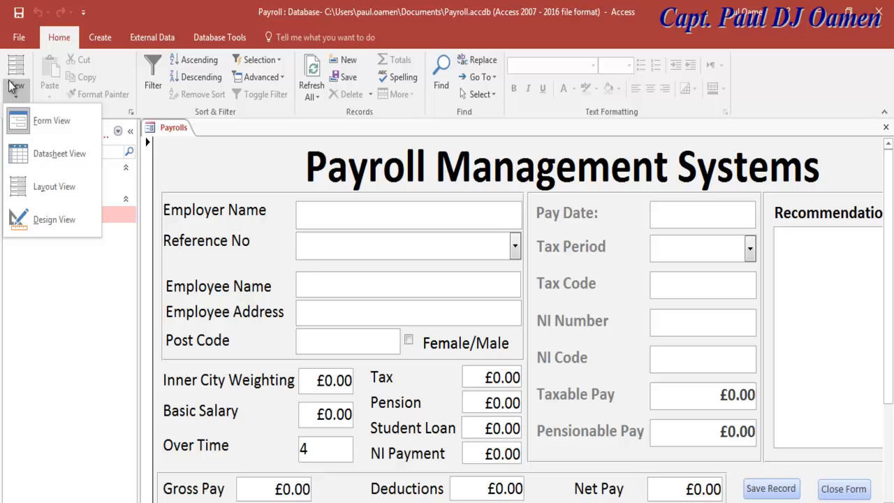
left_click(35, 123)
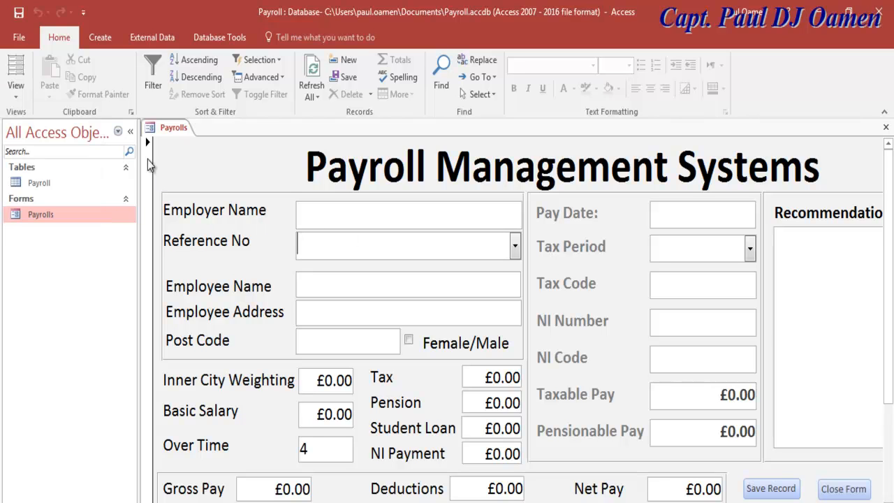
left_click(131, 131)
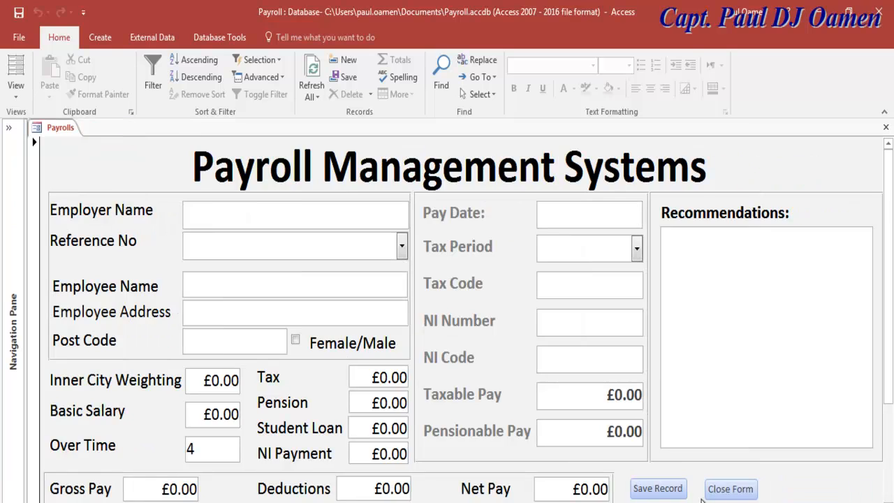
Retest the Close Form button on the reopened Payrolls form, then reopen it in Design View.
left_click(721, 490)
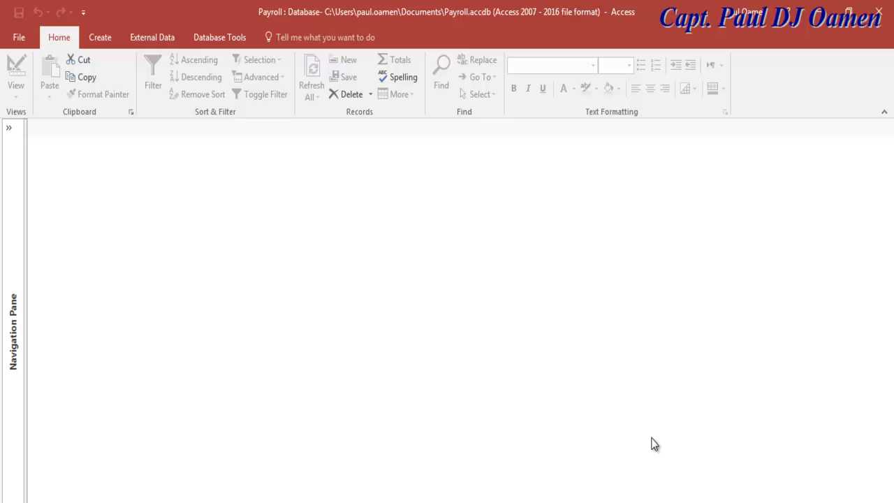
left_click(7, 160)
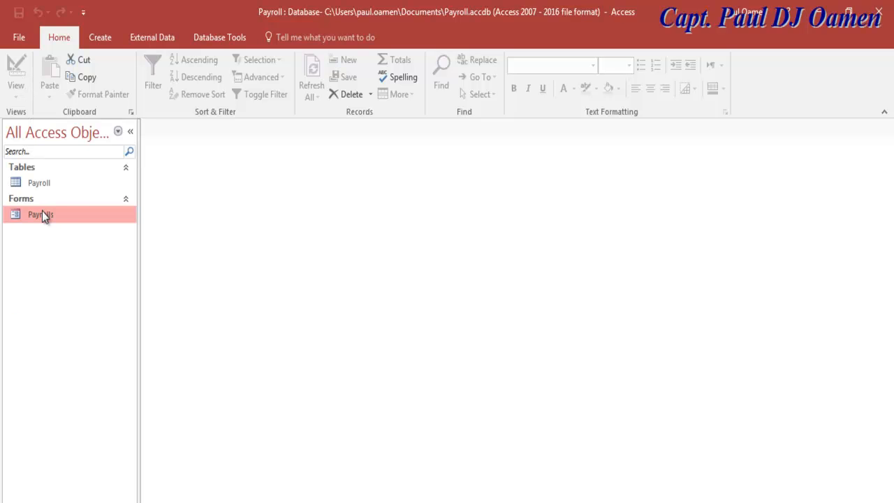
double_click(37, 217)
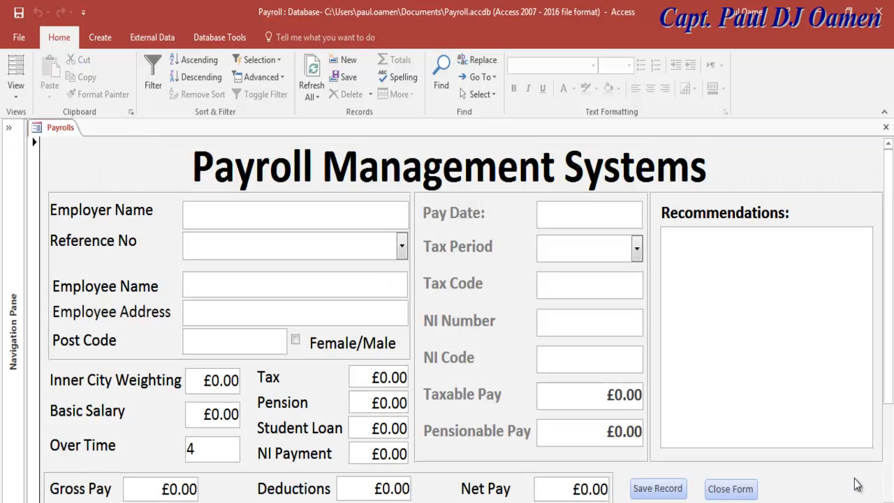
left_click(728, 490)
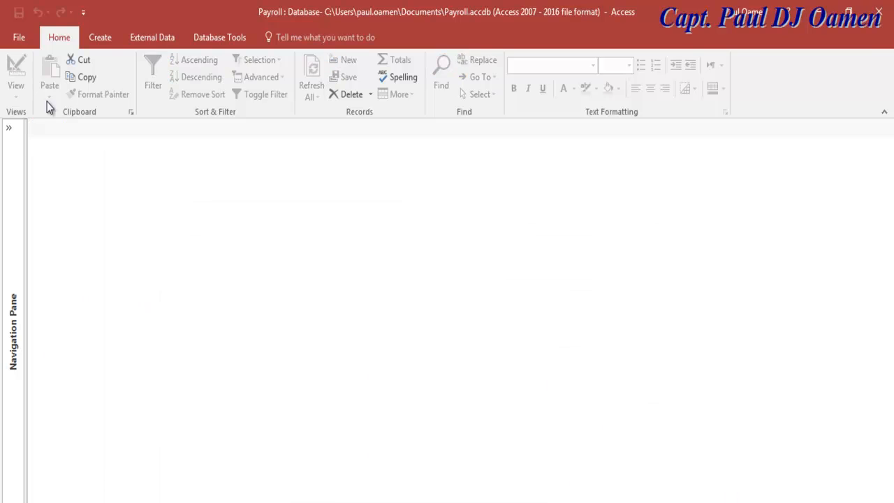
left_click(8, 128)
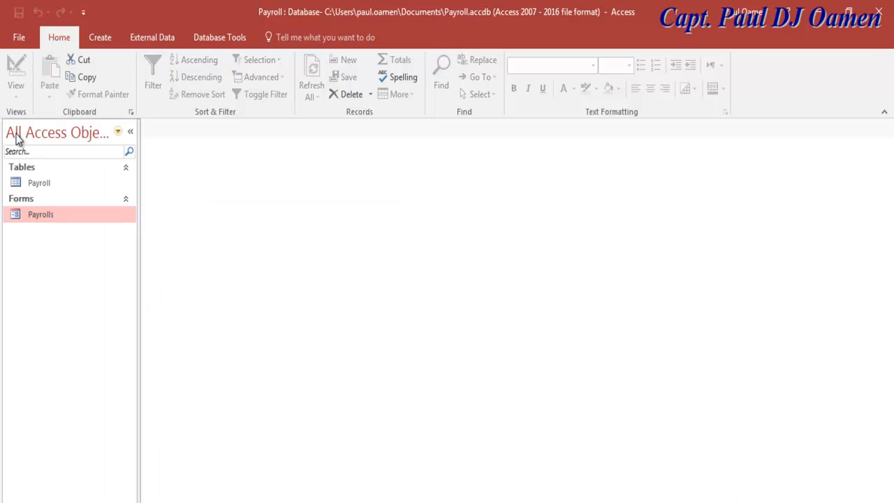
double_click(40, 215)
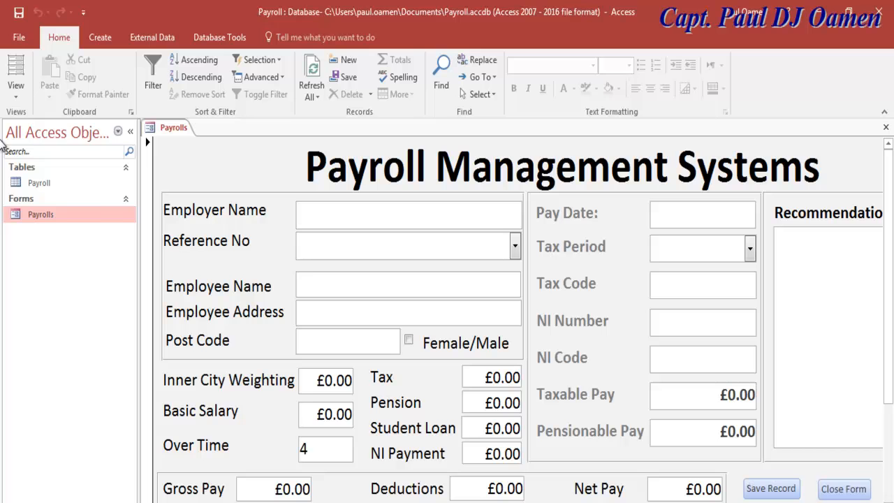
left_click(17, 90)
left_click(58, 222)
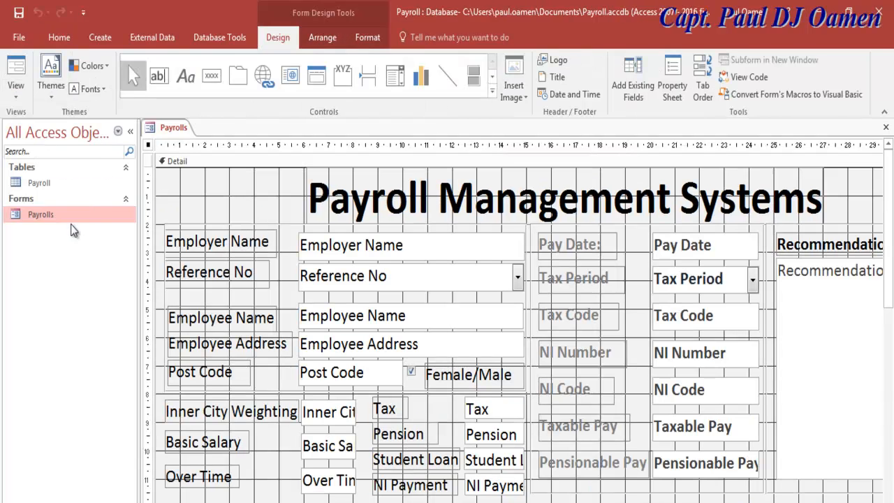
Change the Close Form button's On Click from [Embedded Macro] to [Event Procedure] and open its code.
left_click(129, 136)
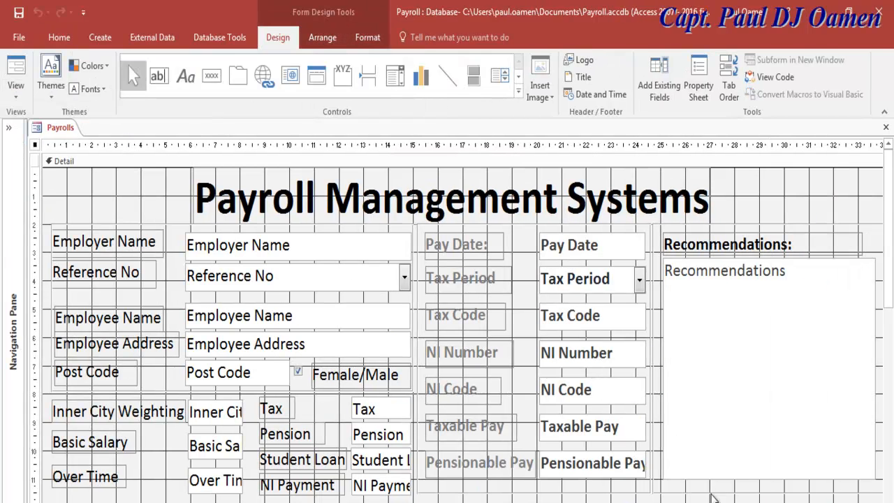
scroll(890, 300, "down", 2)
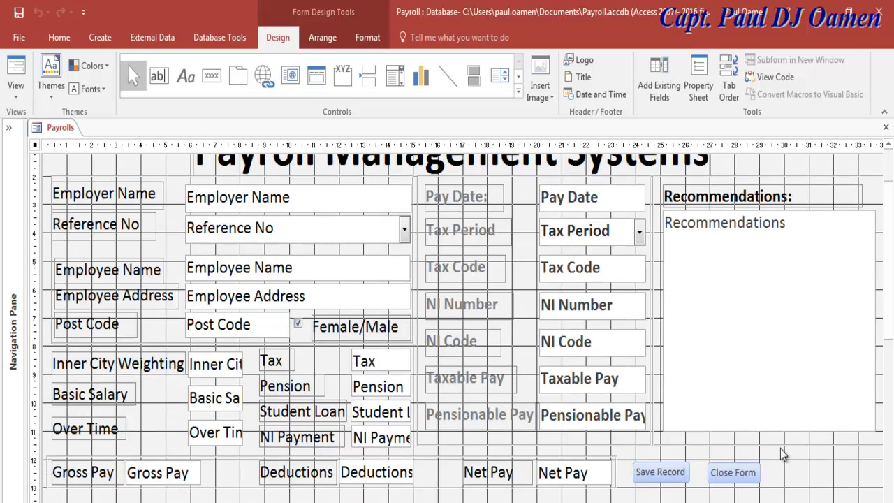
left_click(732, 471)
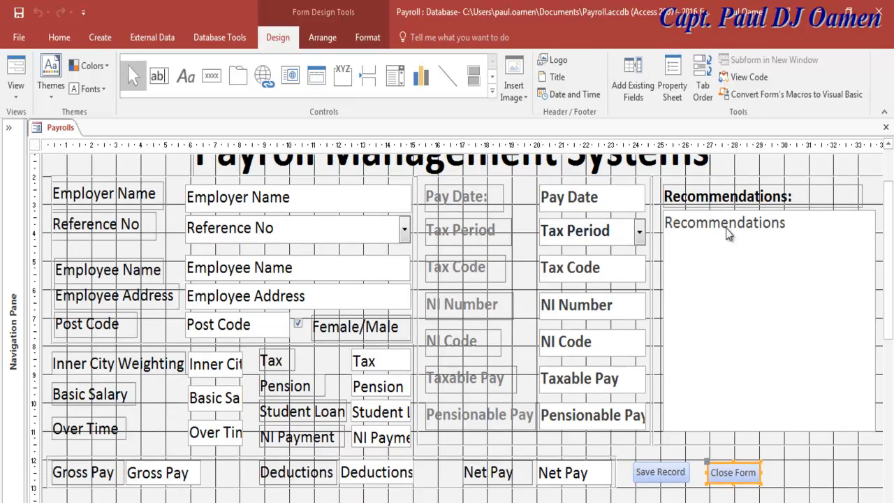
left_click(673, 88)
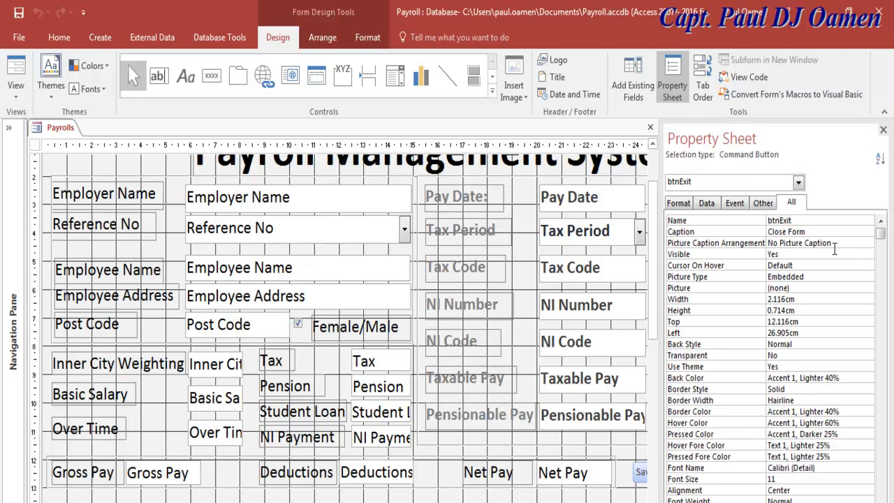
left_click(738, 206)
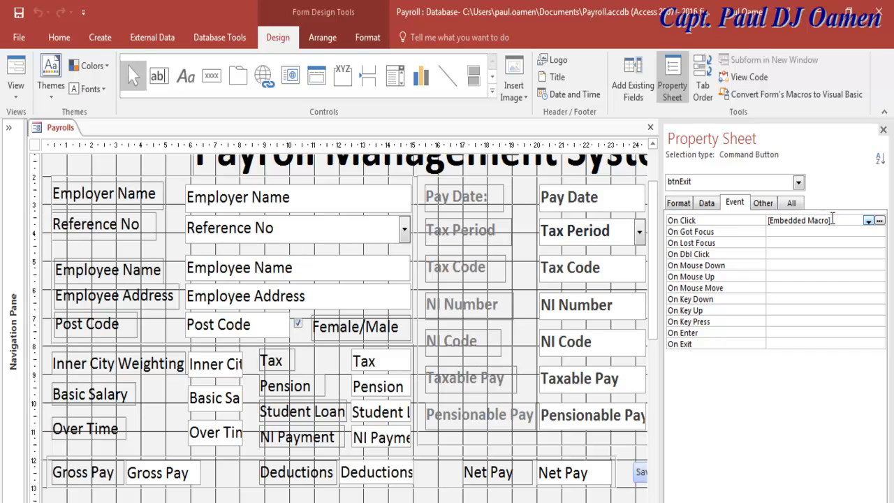
left_click_drag(831, 219, 766, 220)
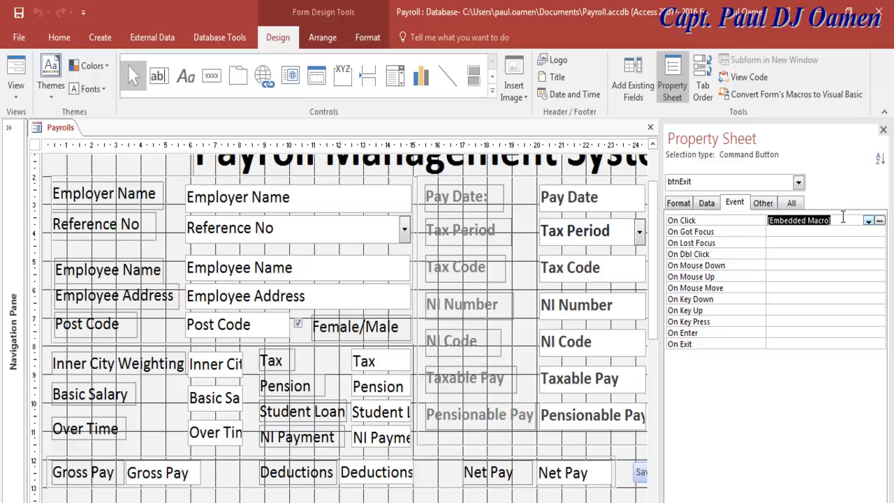
left_click(844, 217)
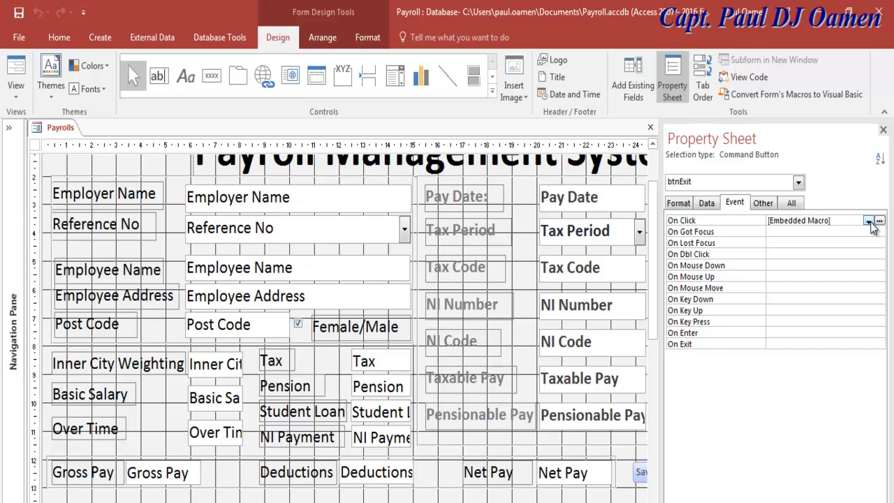
left_click(869, 221)
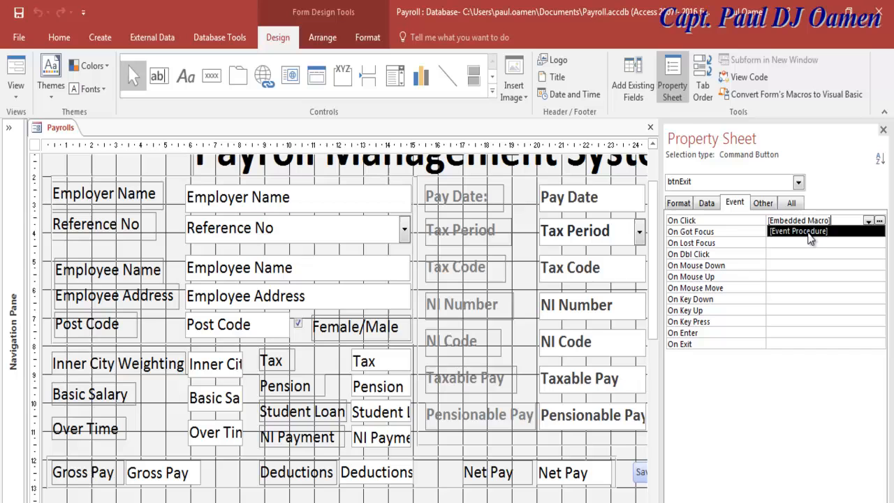
left_click(808, 233)
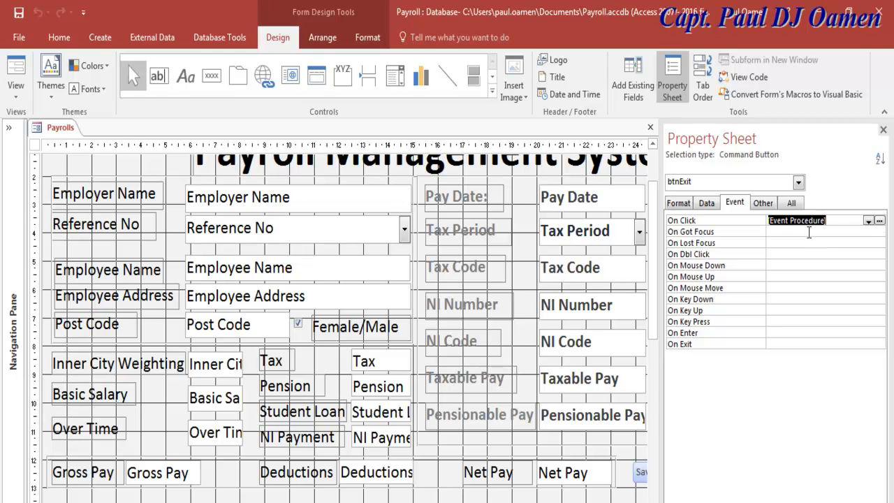
left_click(879, 221)
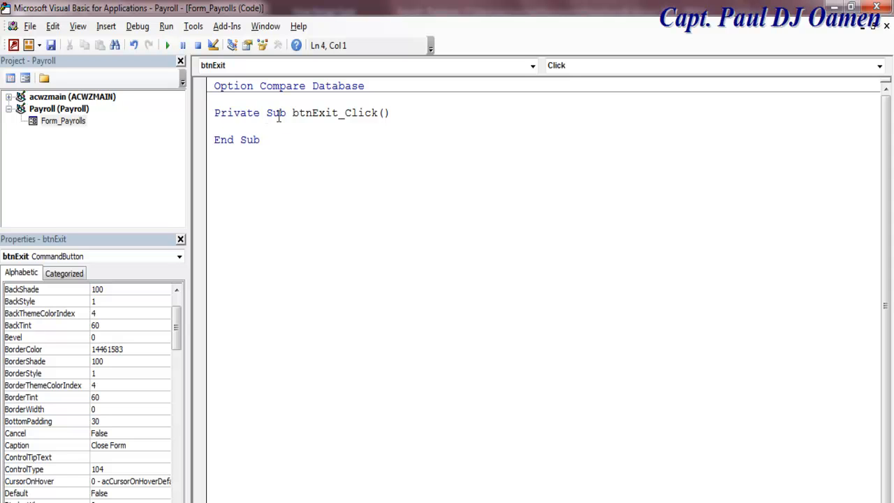
Declare iExit As VbMsgBoxResult and set it to MsgBox("Confirm if you want to exit", vbQuestion + vbYesNo, "Payroll System").
type("dim iExit as vb")
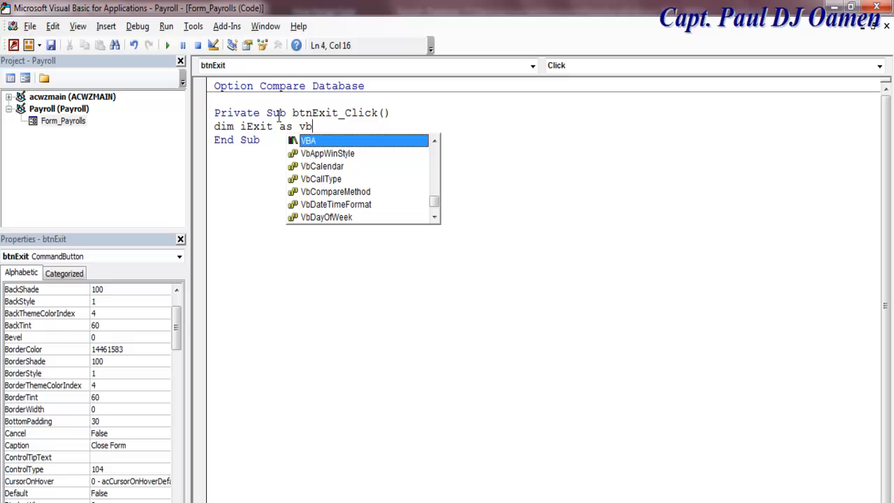
type("m")
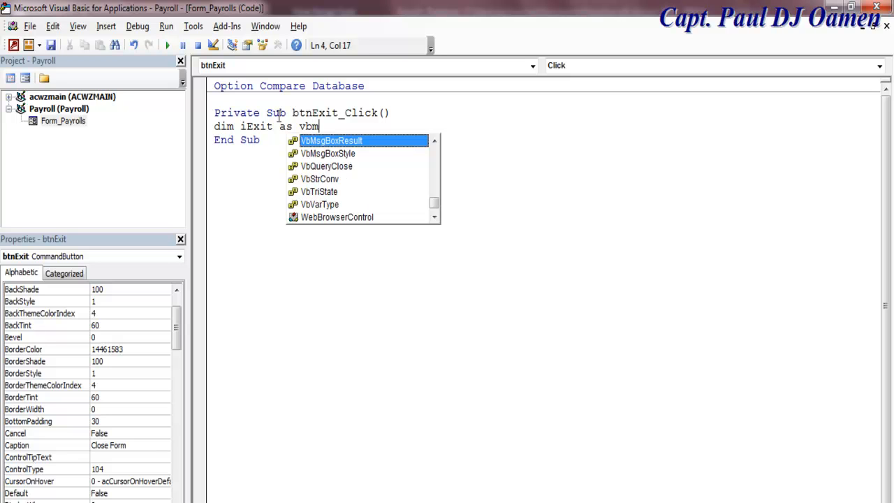
type("sg")
double_click(340, 144)
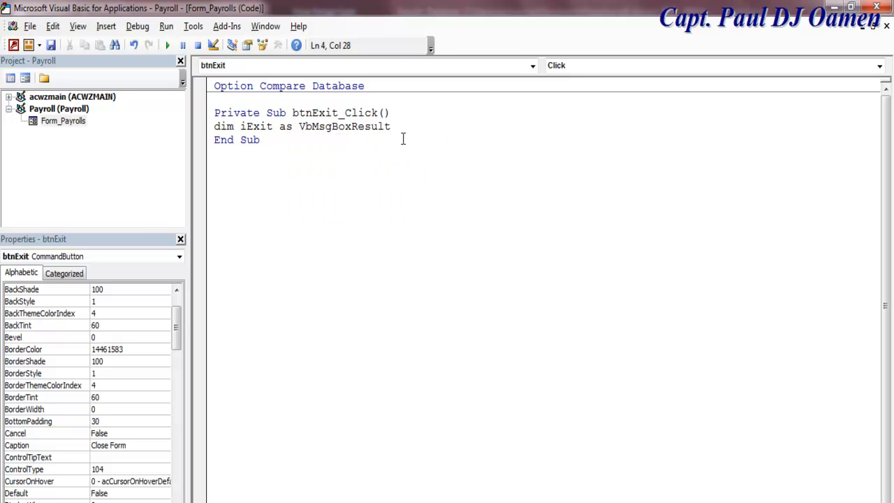
key("Return")
type("i")
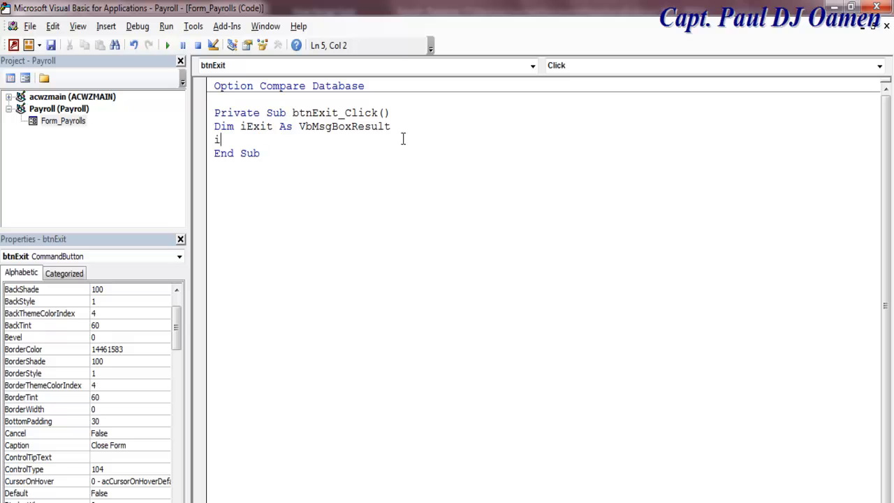
type("Exit = ")
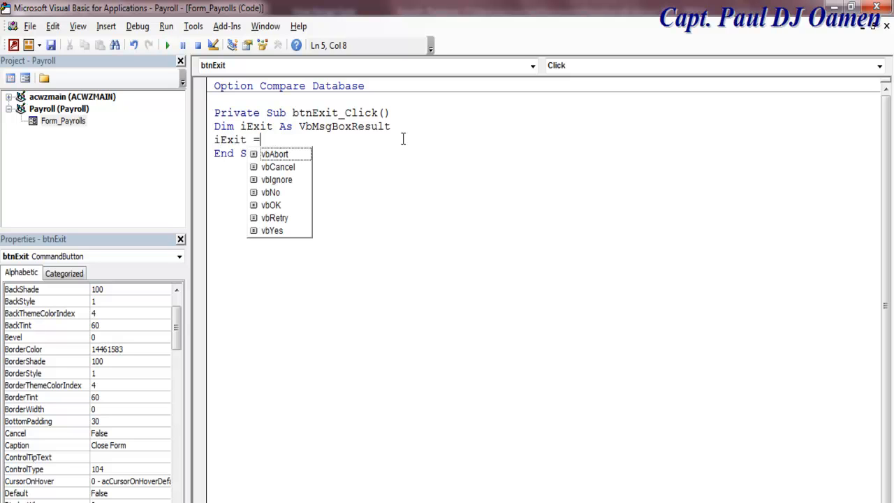
type("msgbox(\"")
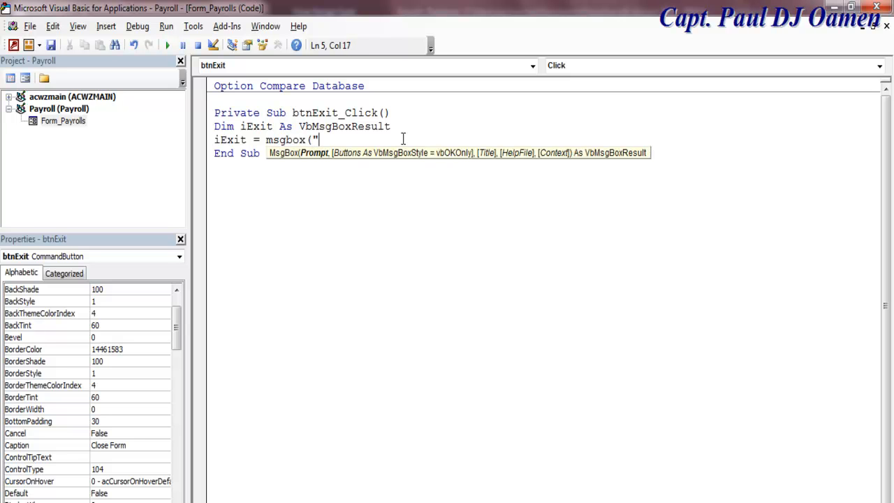
type("Confirm if you want to exit")
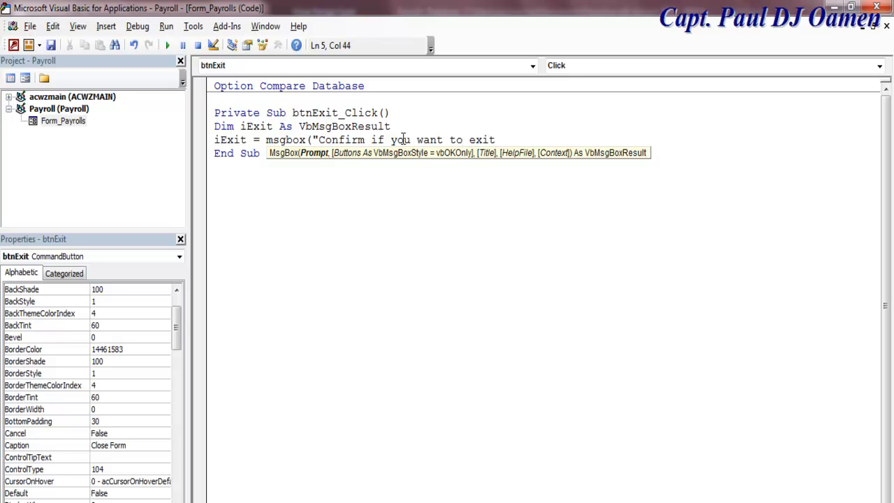
type("\",")
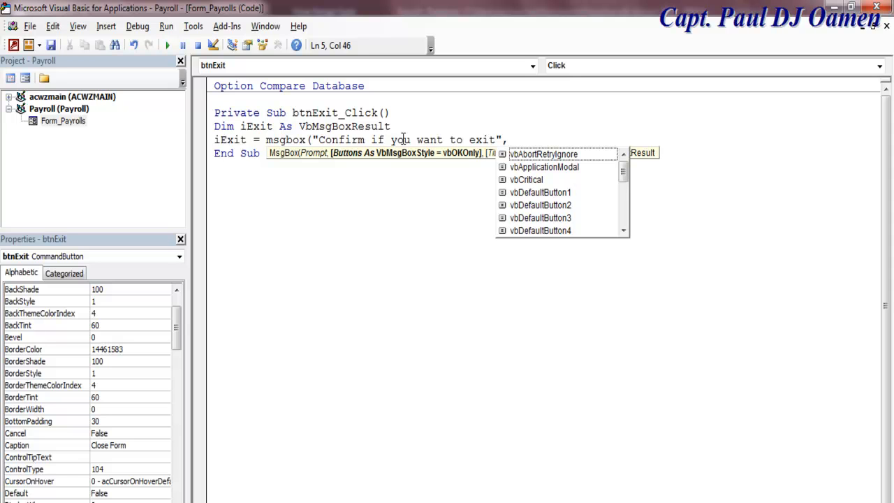
type("vbq")
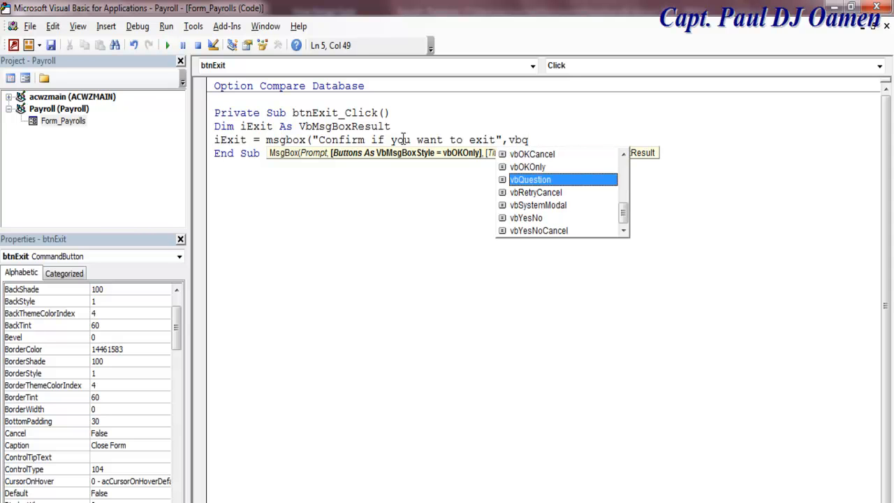
double_click(538, 180)
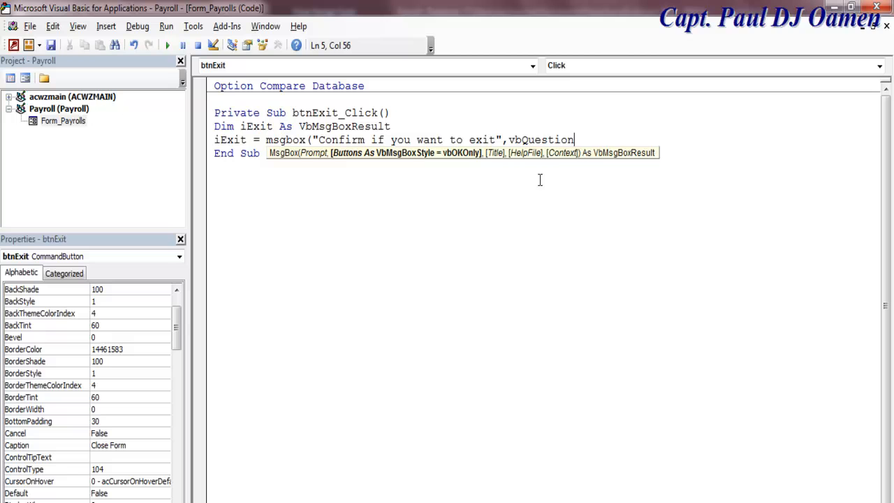
type("+ vby")
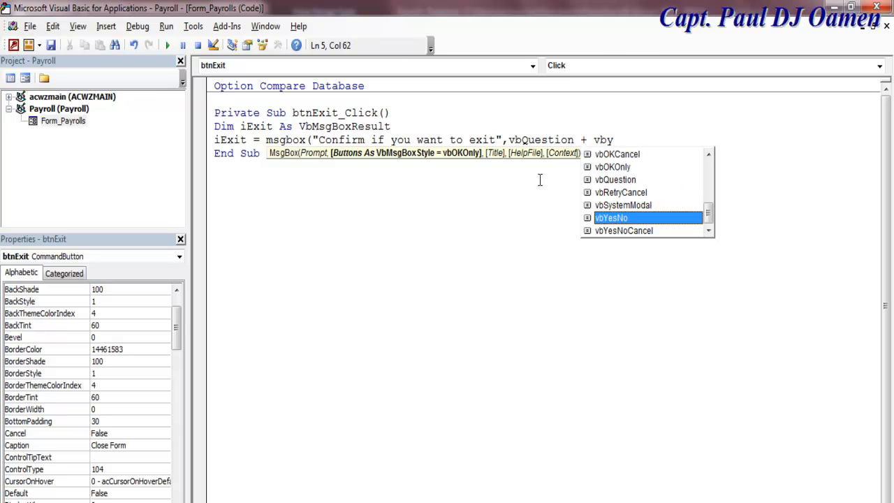
double_click(618, 220)
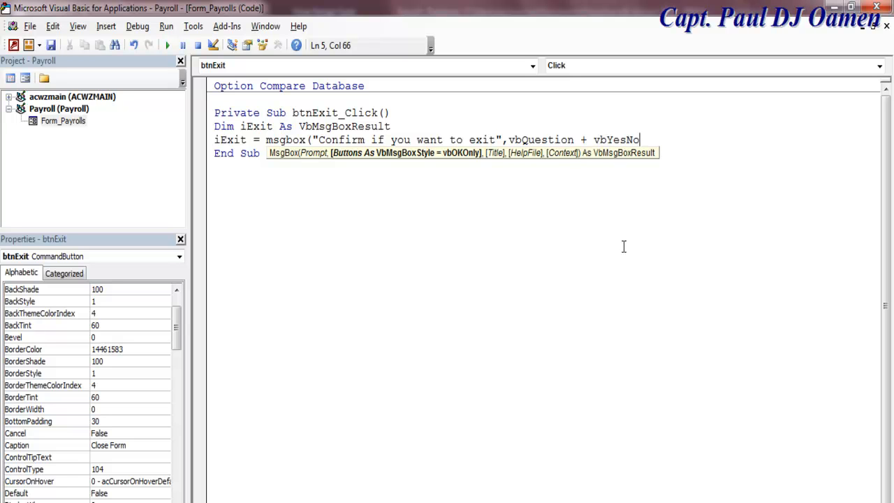
type(",")
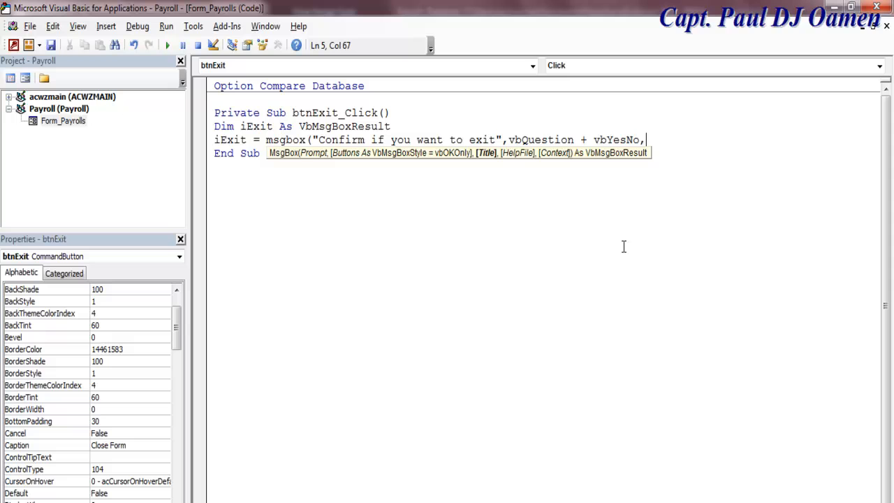
type("\"Payroll System\"")
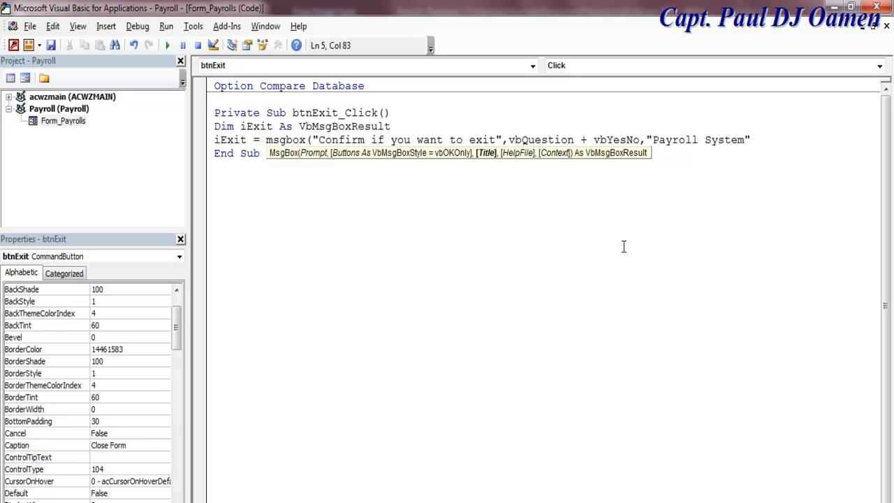
type(")")
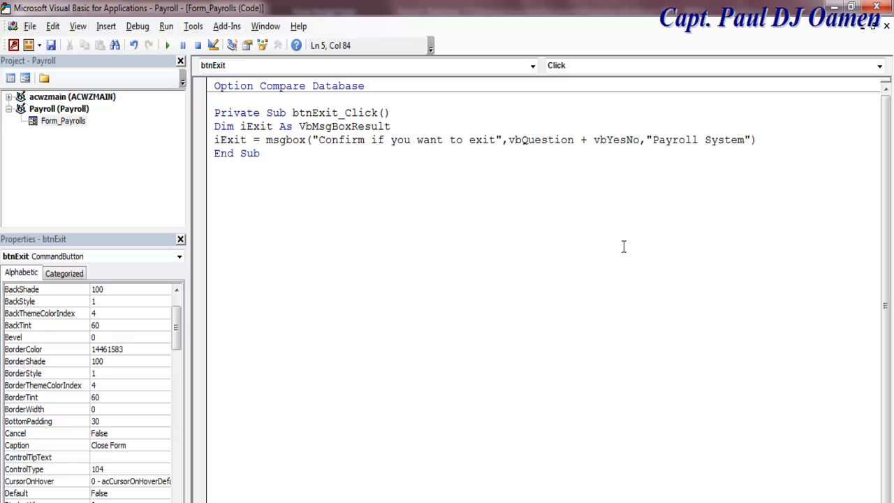
Add If iExit = vbYes Then DoCmd.Close acForm, Me.Name followed by End If.
key("Return")
type("if")
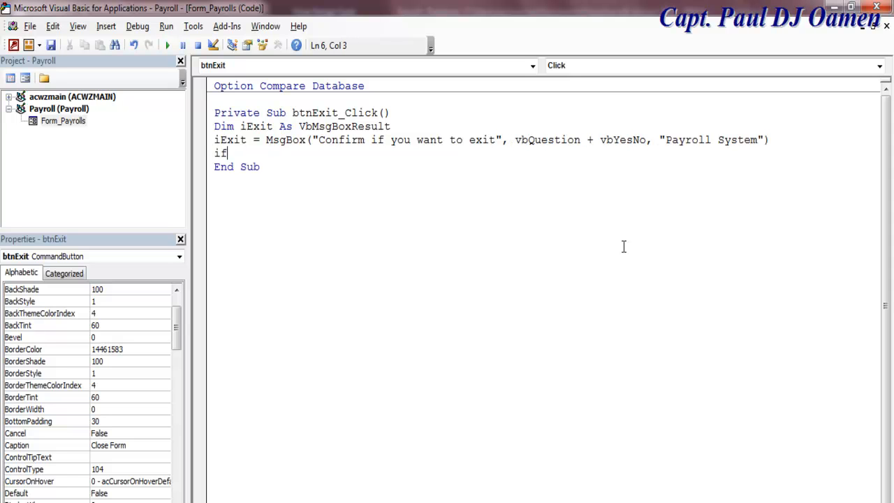
type(" iexit=vby")
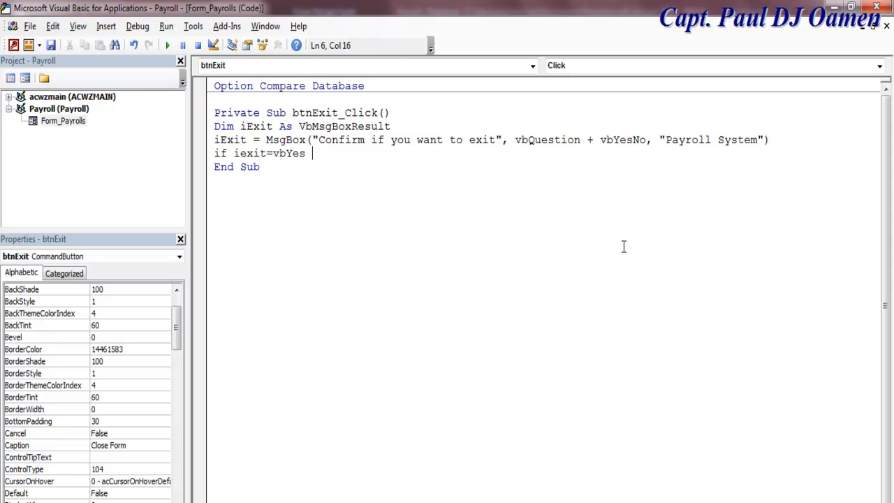
type(" then")
key("Return")
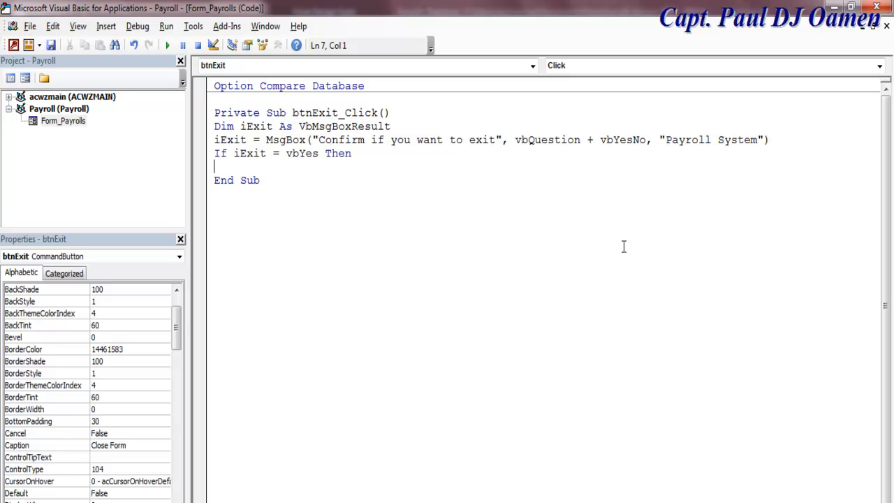
type("DoCmd.")
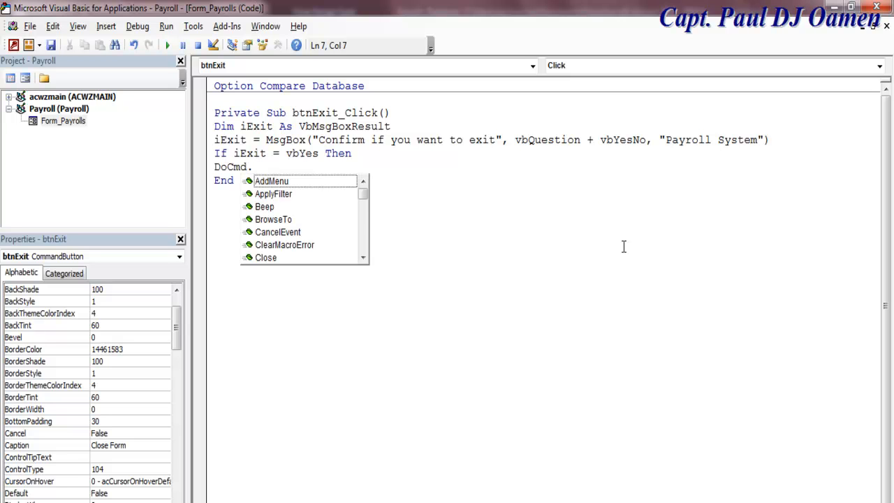
double_click(278, 258)
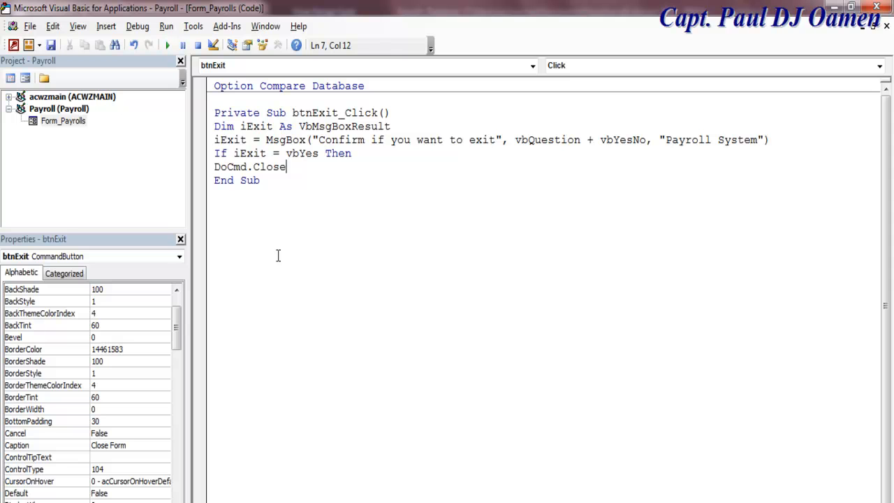
type("ac")
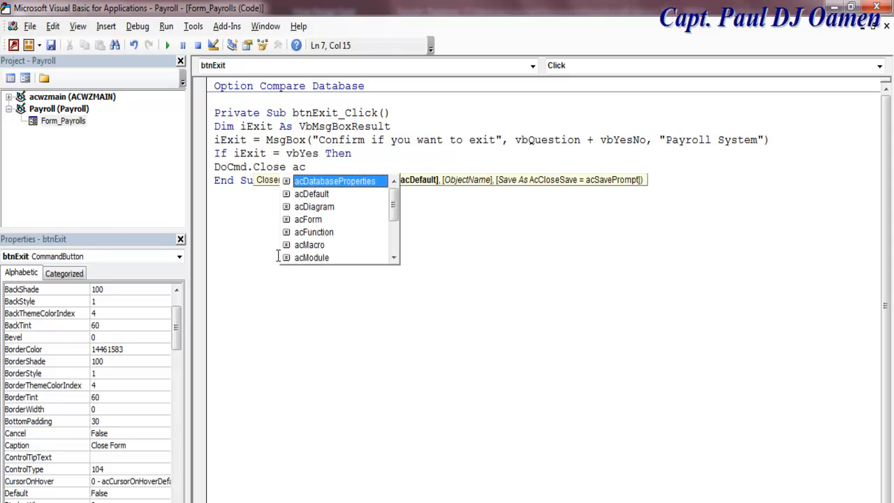
double_click(313, 221)
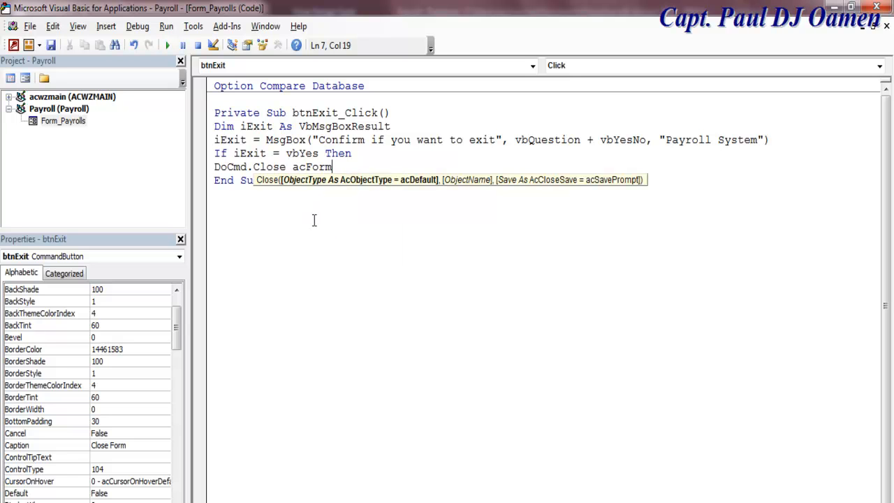
type(", m")
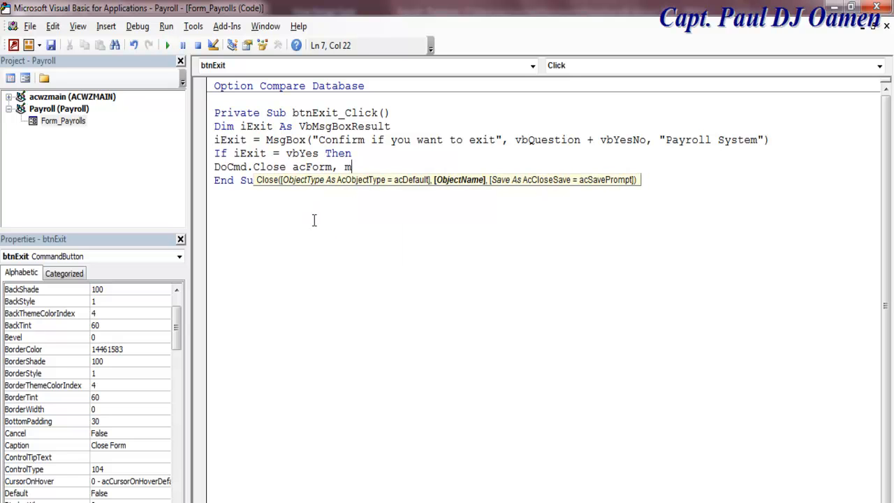
type("e.")
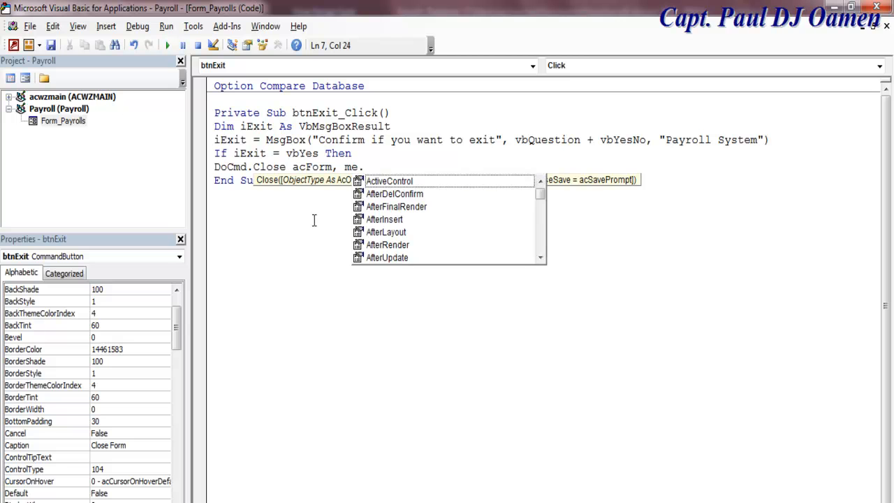
type("na")
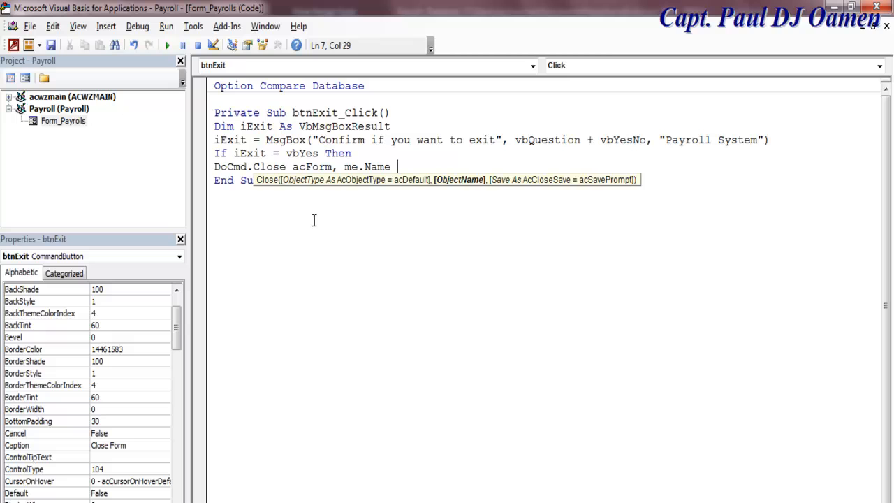
key("Return")
type("end if")
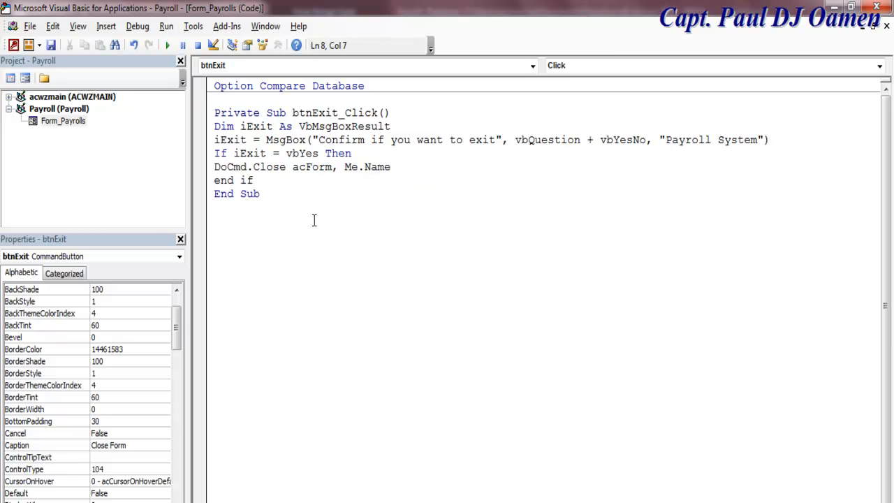
key("Return")
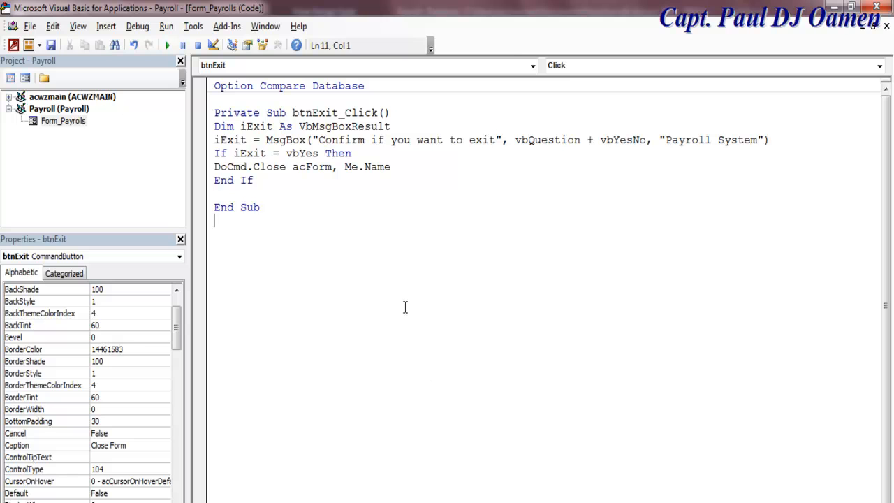
Insert a blank line below the Private Sub btnExit_Click() header.
left_click(396, 113)
key("Return")
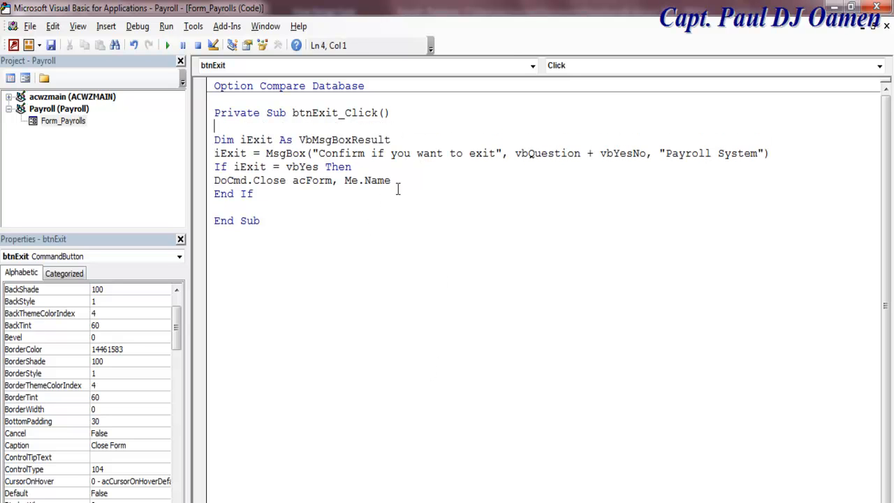
left_click_drag(214, 140, 427, 208)
left_click(458, 214)
Return to the Payrolls form in Access and switch it to Form View.
left_click(28, 81)
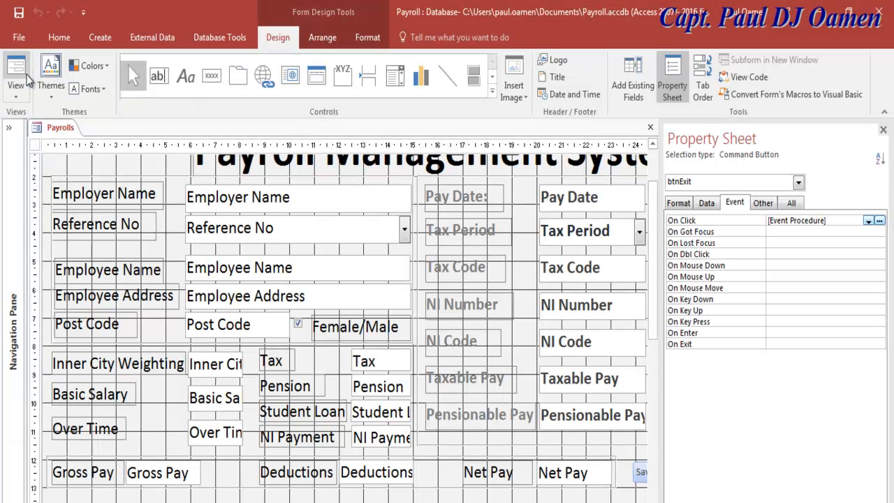
left_click(16, 87)
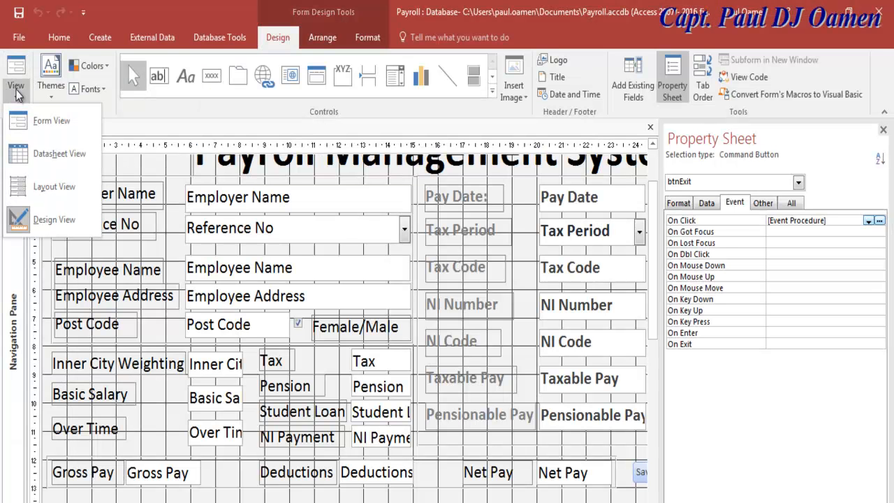
left_click(49, 120)
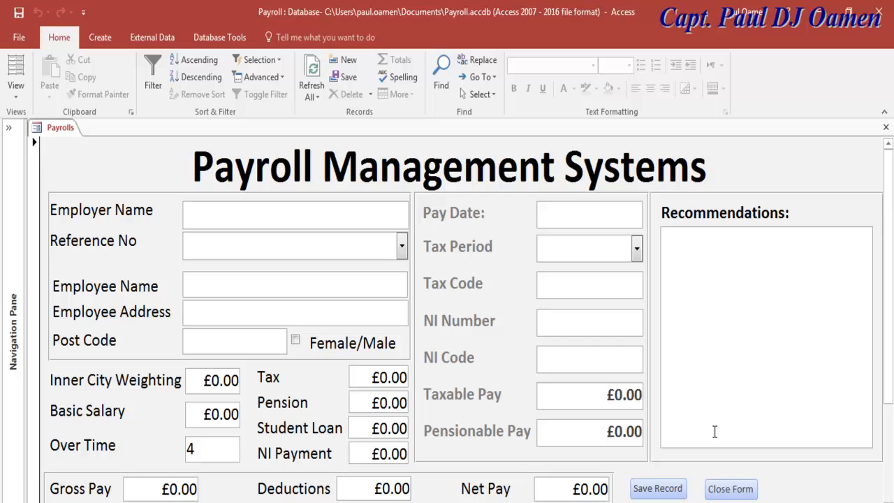
Test Close Form answering No, then Yes, and save the form's design changes.
left_click(742, 490)
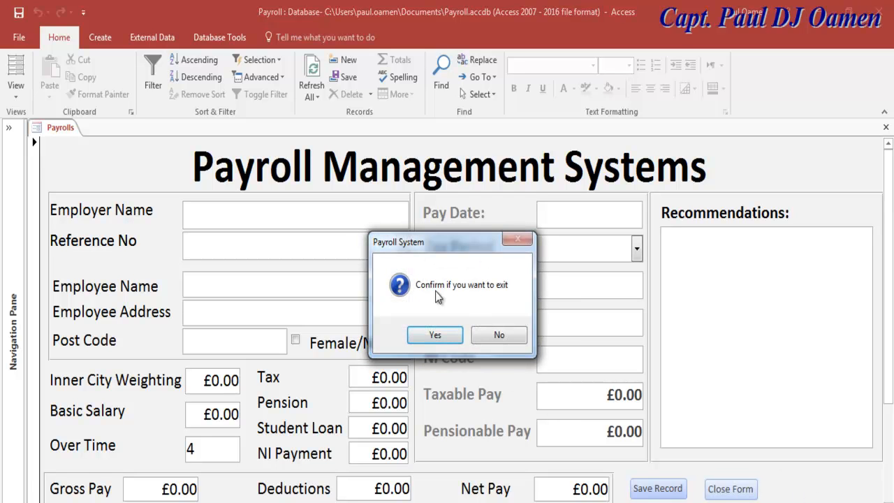
left_click(500, 335)
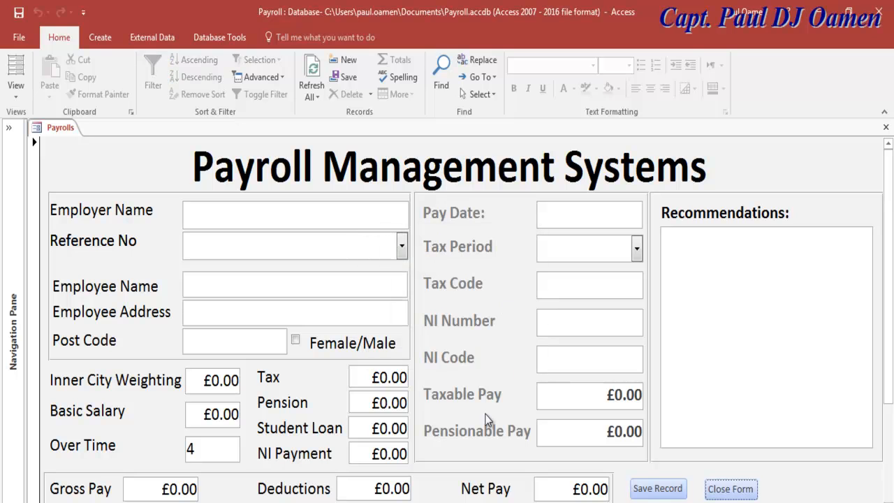
left_click(730, 488)
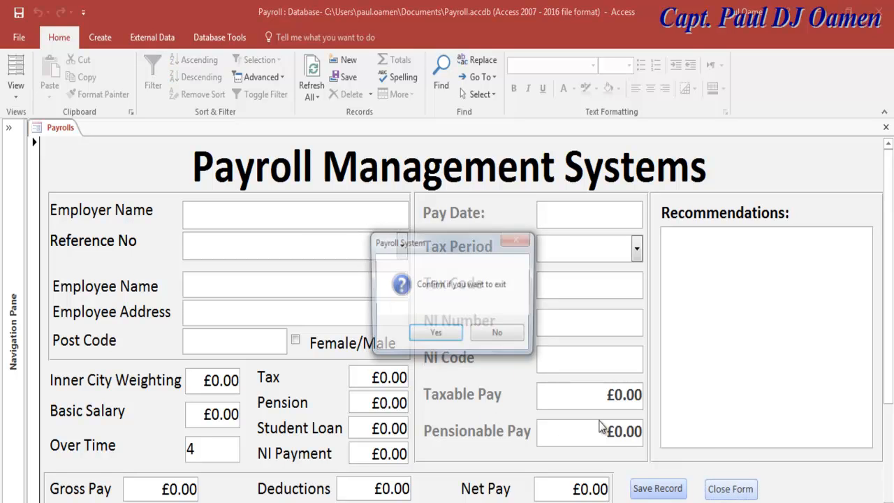
left_click(455, 338)
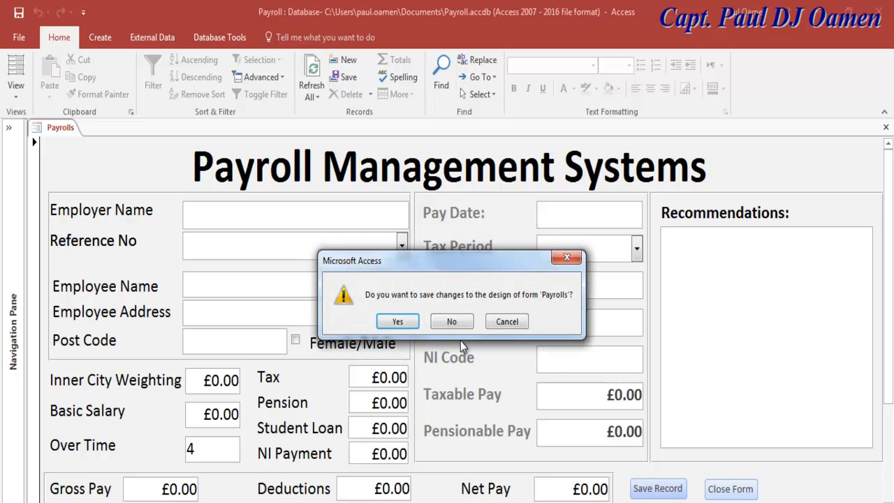
left_click(397, 321)
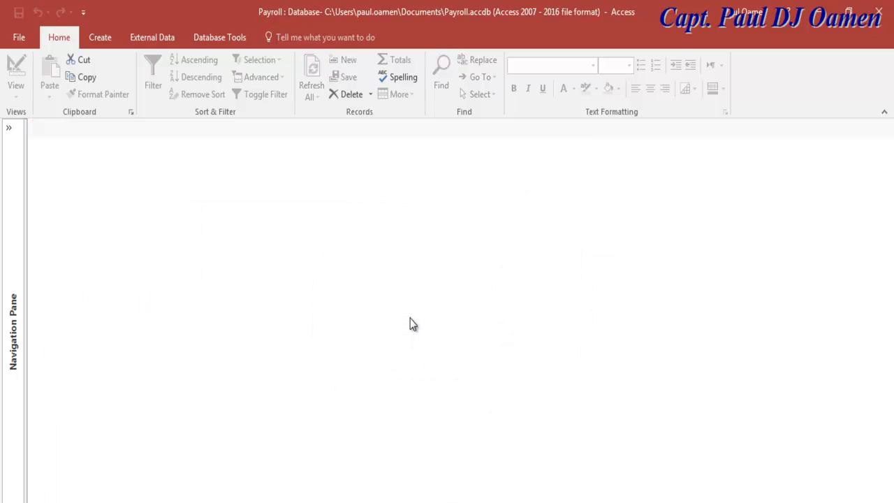
left_click(9, 127)
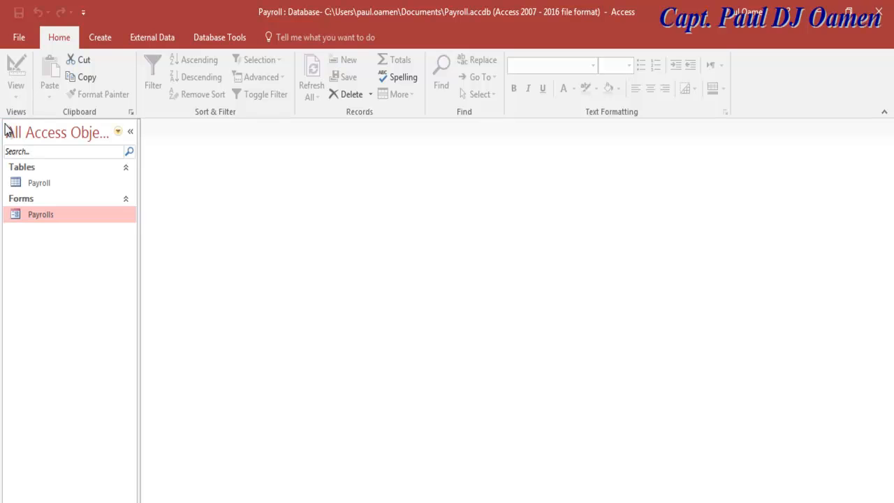
Reopen Payrolls and test the exit prompt, answering No and then Yes.
double_click(38, 216)
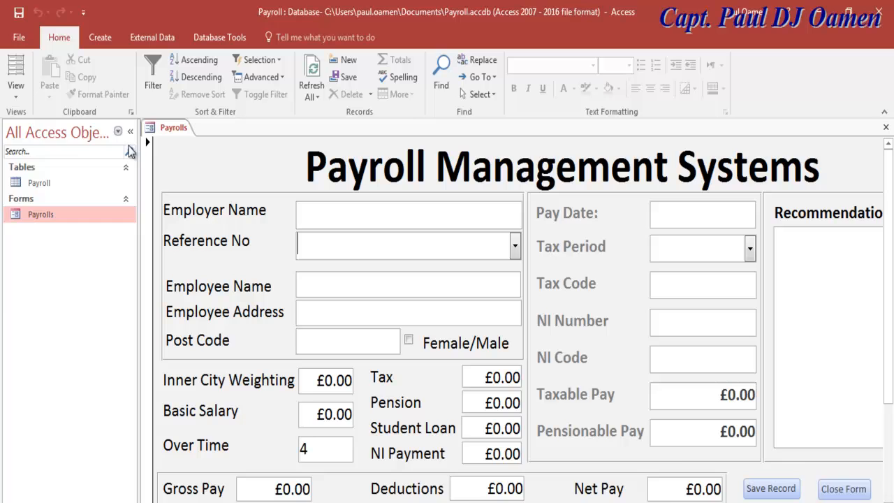
left_click(130, 132)
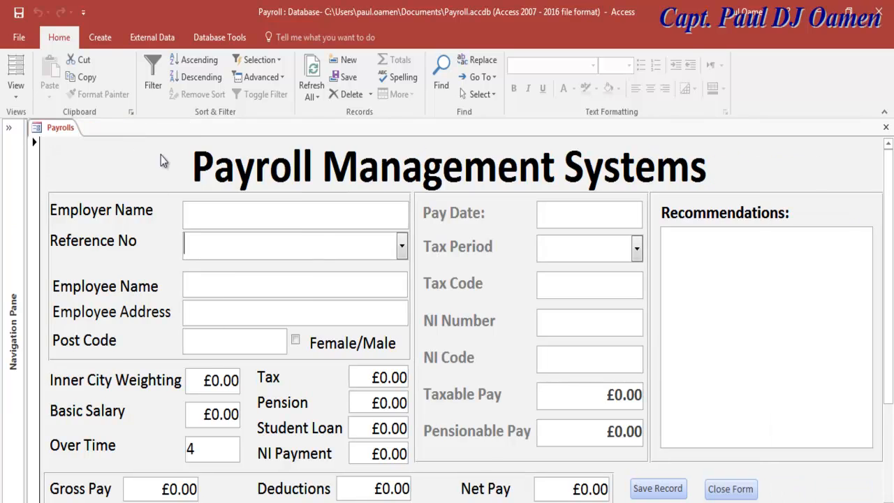
left_click(730, 489)
left_click(498, 334)
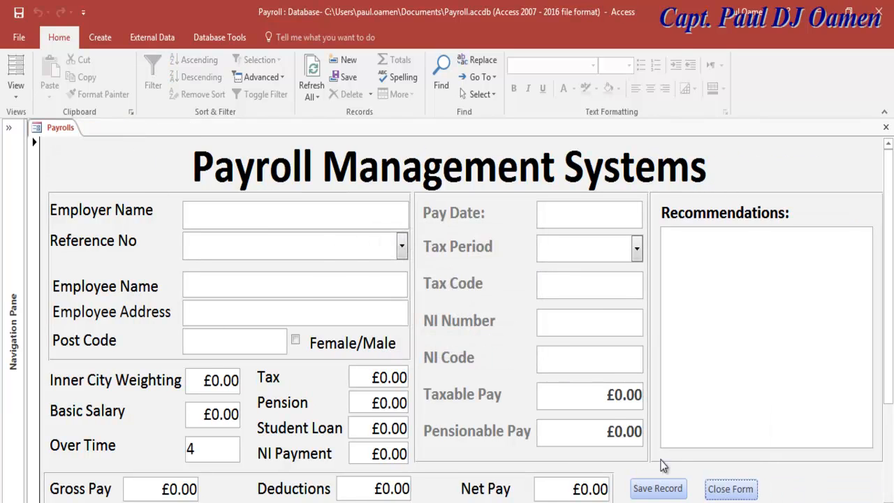
left_click(729, 489)
left_click(446, 334)
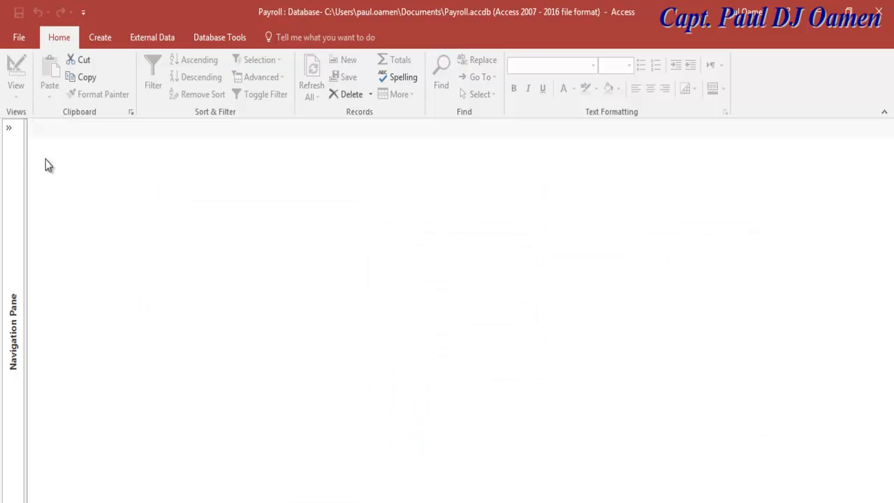
Reopen the Payrolls form and switch it to Design View.
left_click(8, 128)
double_click(38, 216)
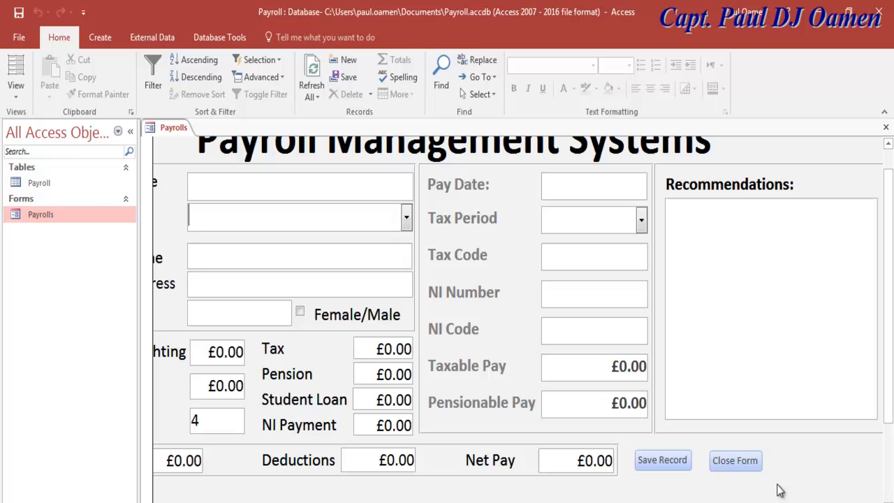
left_click(15, 91)
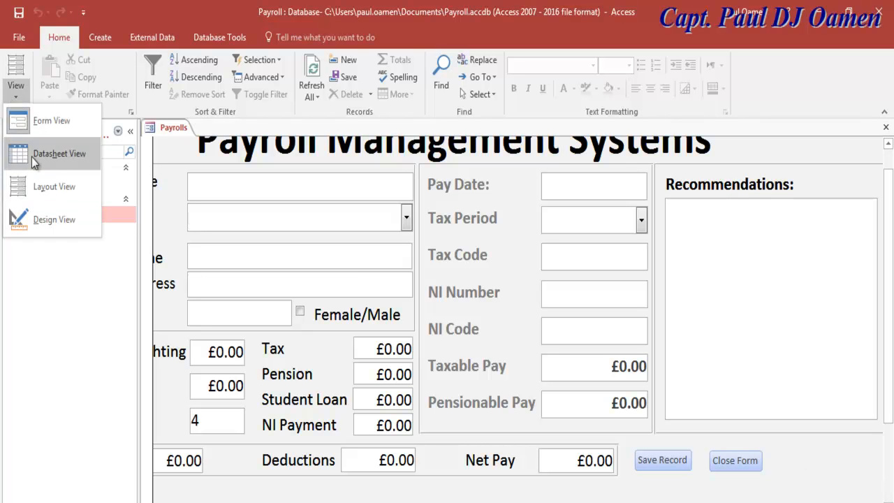
left_click(42, 218)
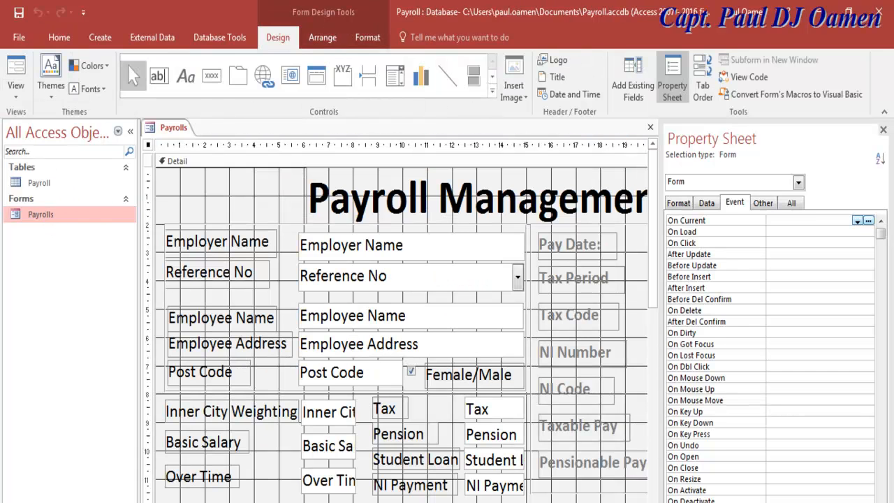
Select the Reference No label and combo box and drag them above Employer Name.
left_click(130, 131)
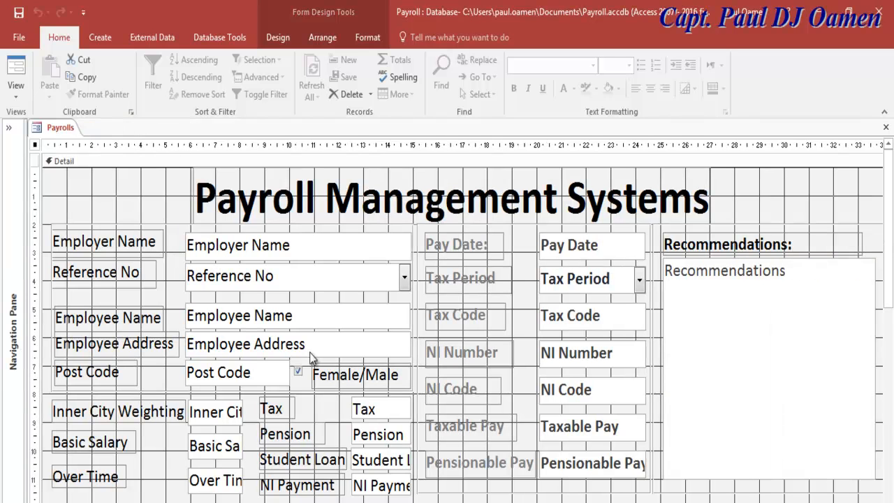
left_click(196, 284)
left_click(121, 279)
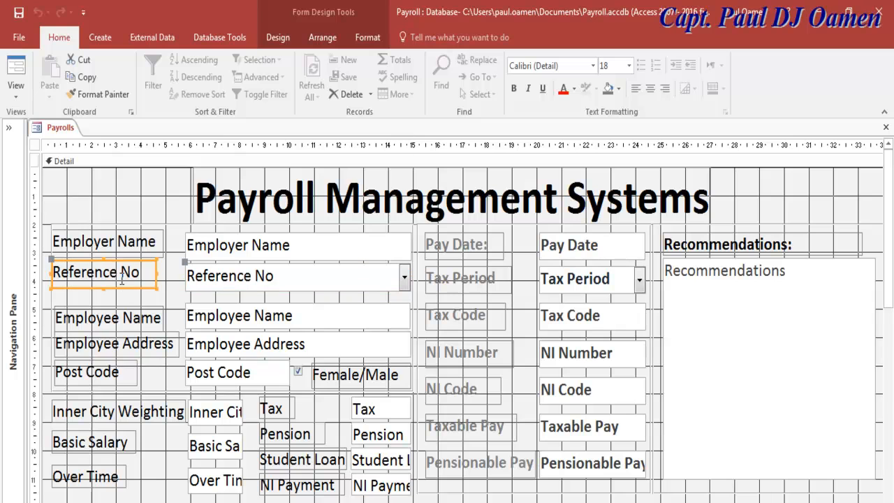
left_click(242, 281, "shift")
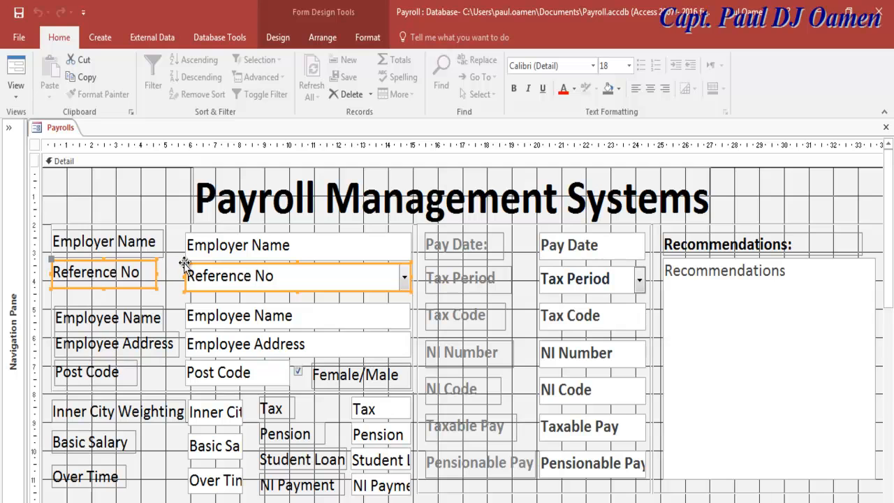
left_click_drag(185, 263, 186, 227)
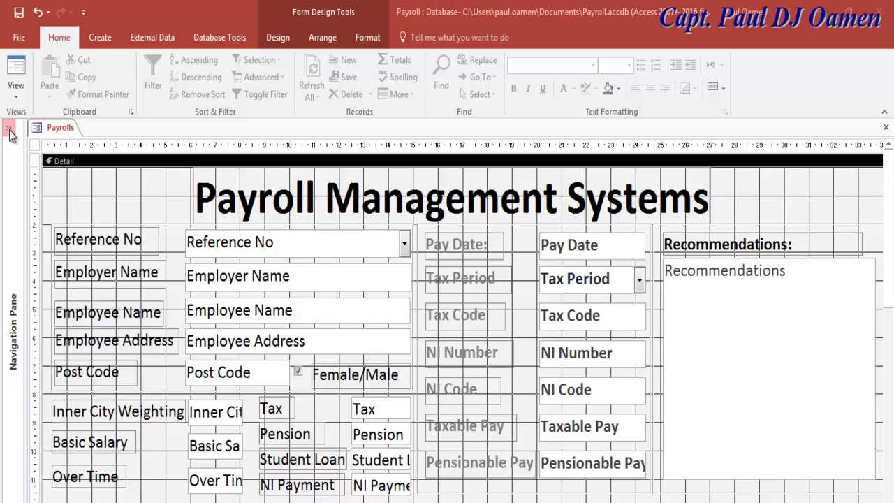
Switch the Payrolls form to Form View to check the new field order.
left_click(18, 98)
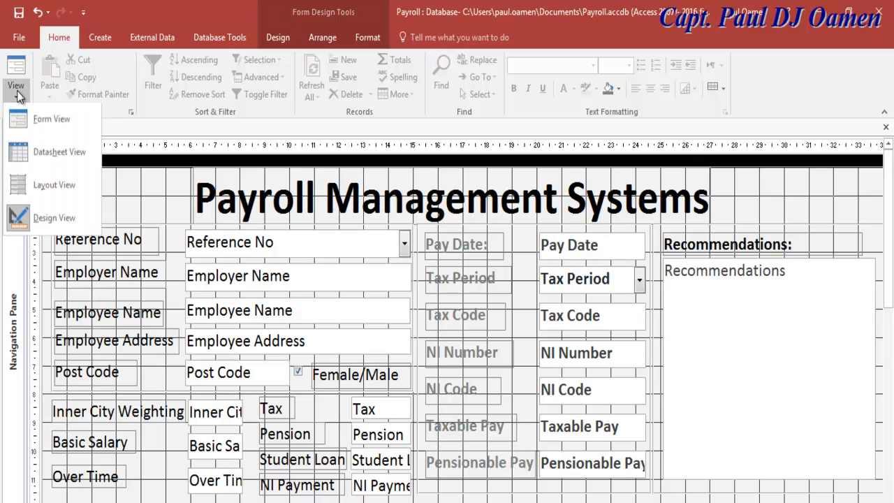
left_click(42, 121)
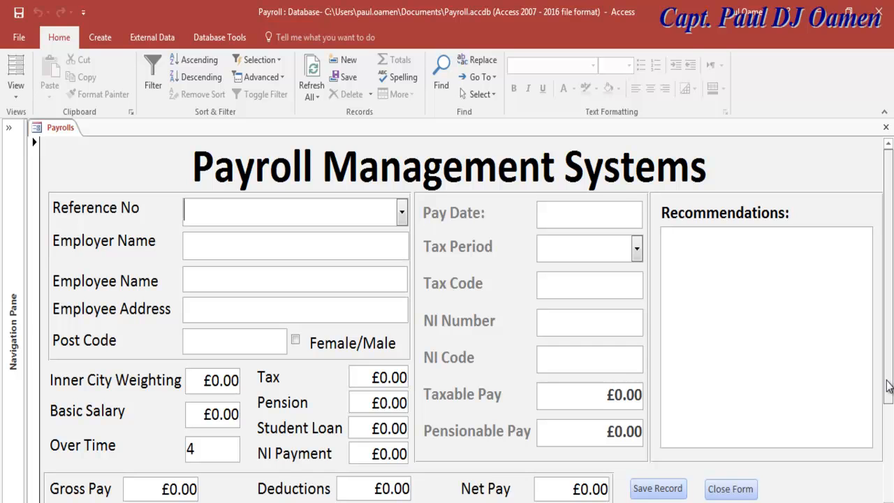
left_click_drag(888, 386, 888, 387)
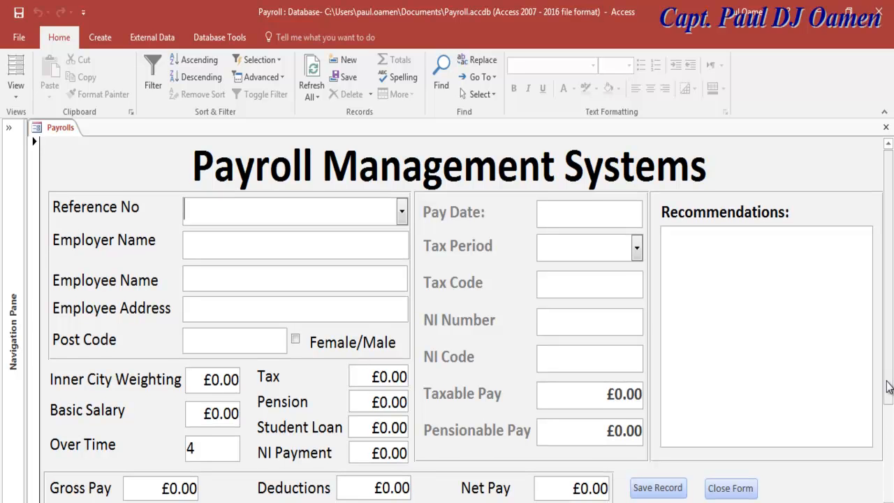